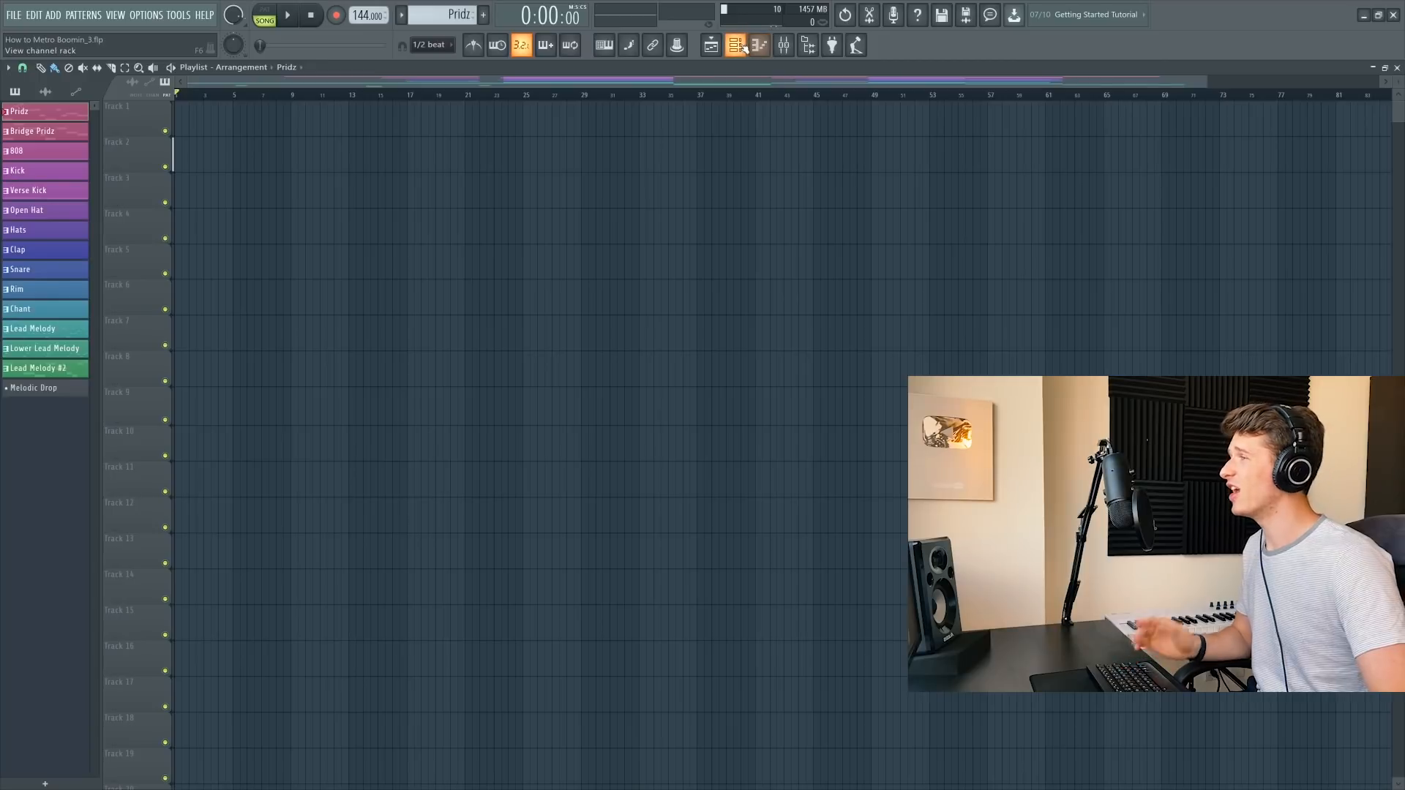
Open the Omni Lead instrument from the channel rack and show its piano roll.
left_click(741, 45)
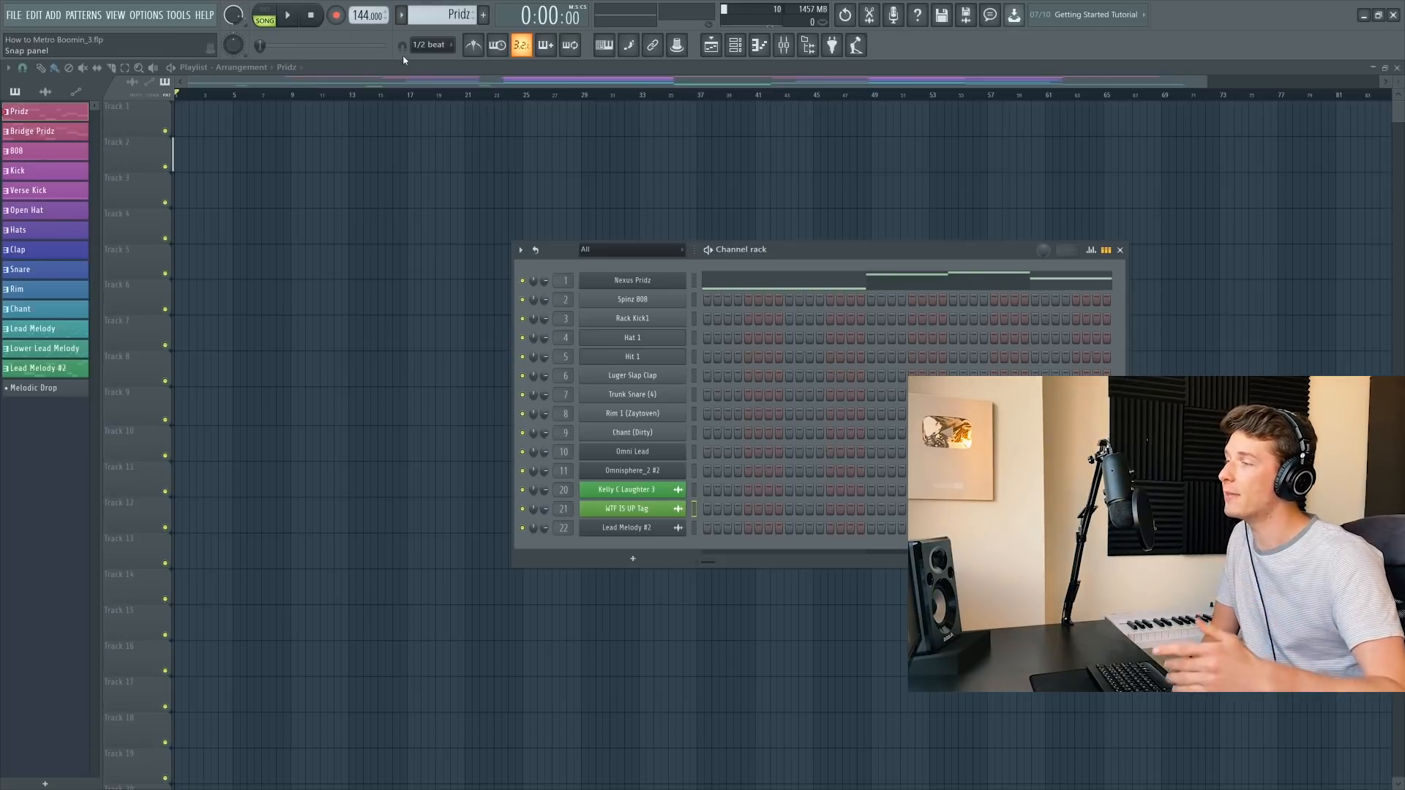
left_click(626, 452)
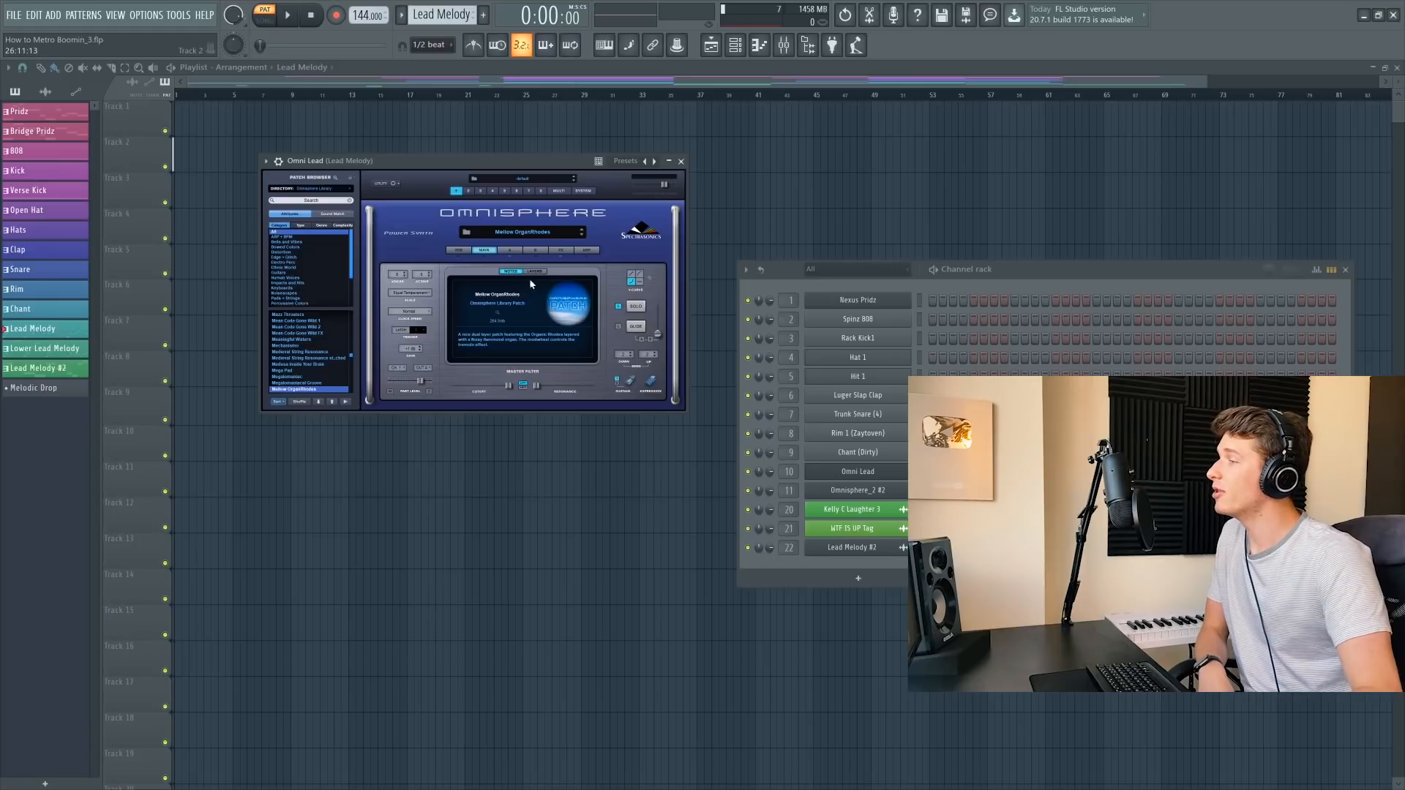
left_click(758, 47)
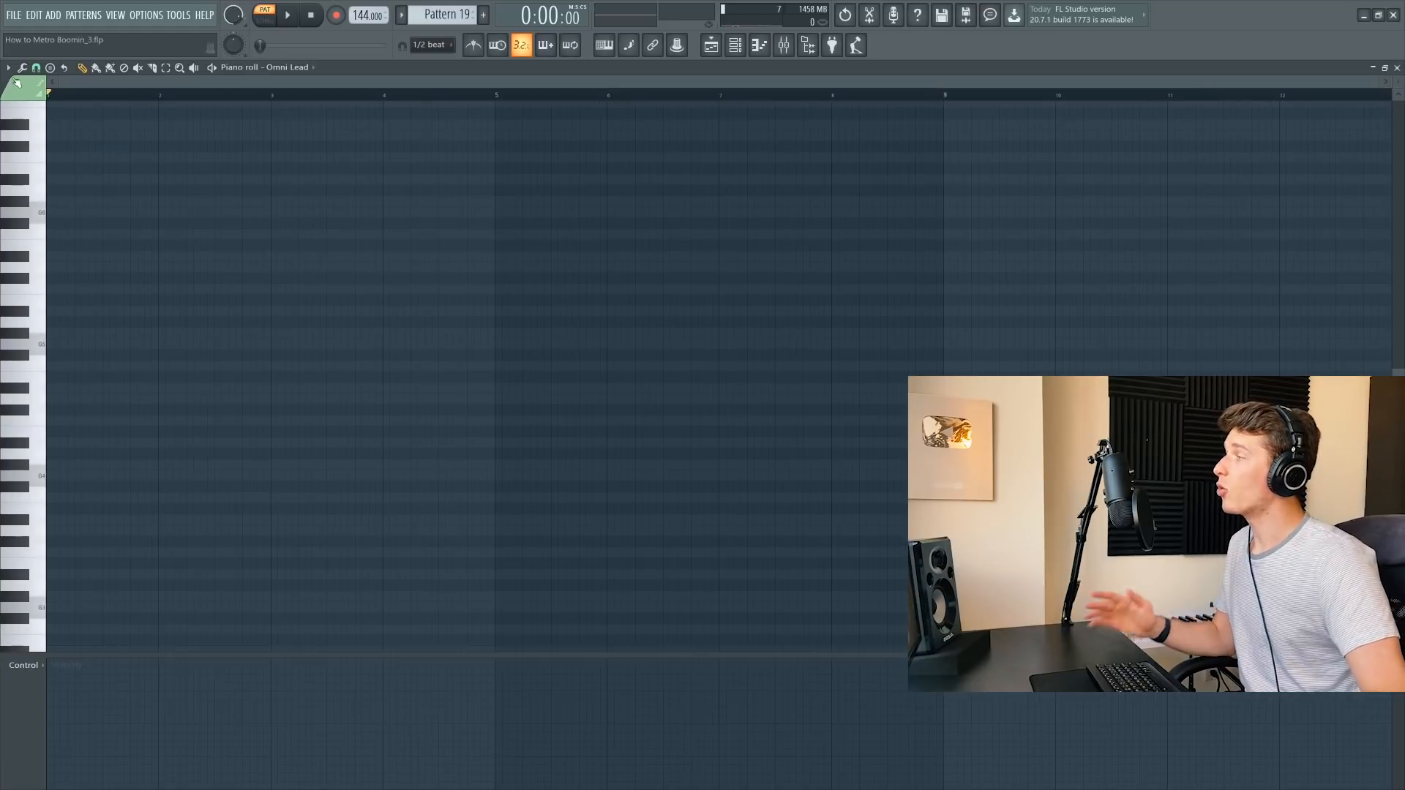
Look over the root notes and scales offered for scale highlighting in the Omni Lead piano roll.
left_click(9, 68)
mouse_move(44, 146)
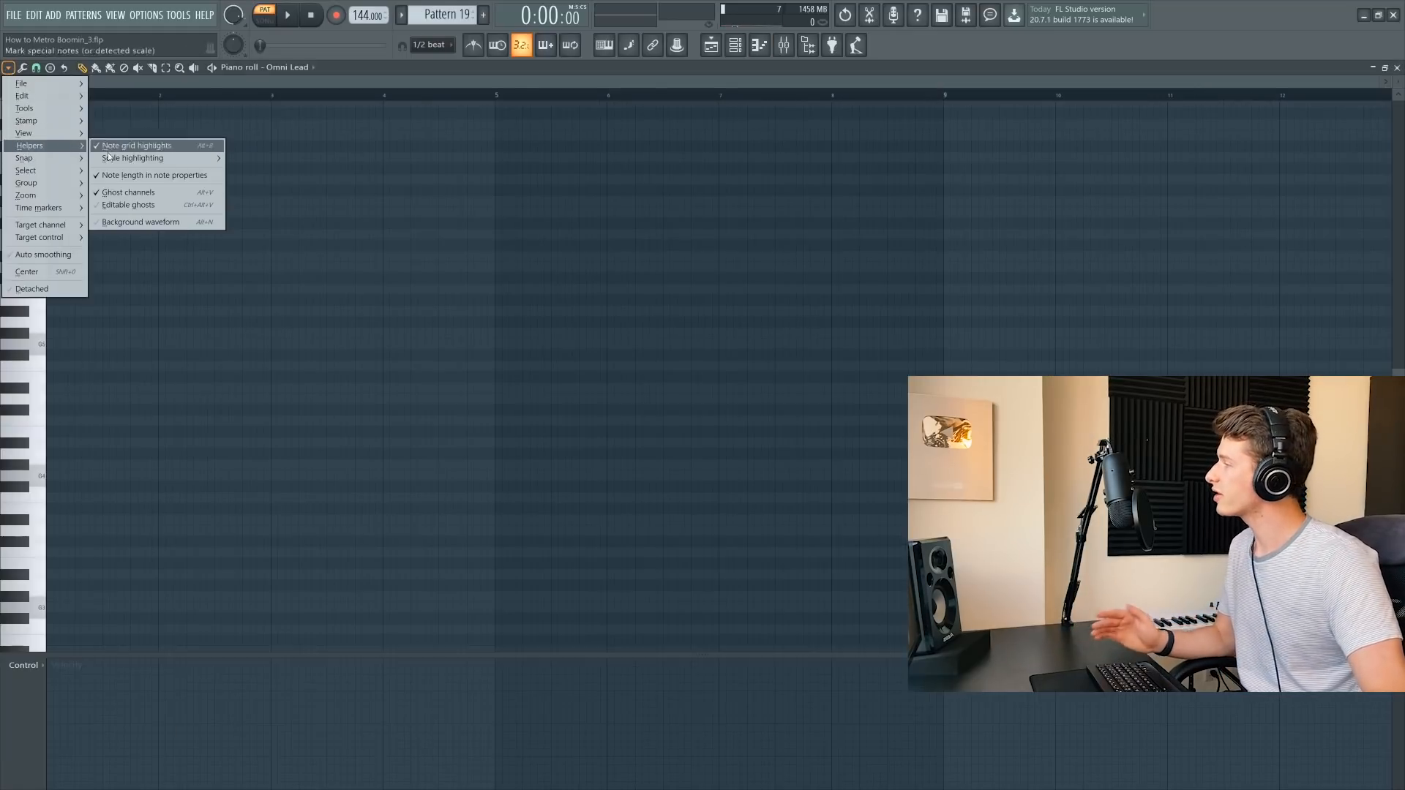
mouse_move(219, 158)
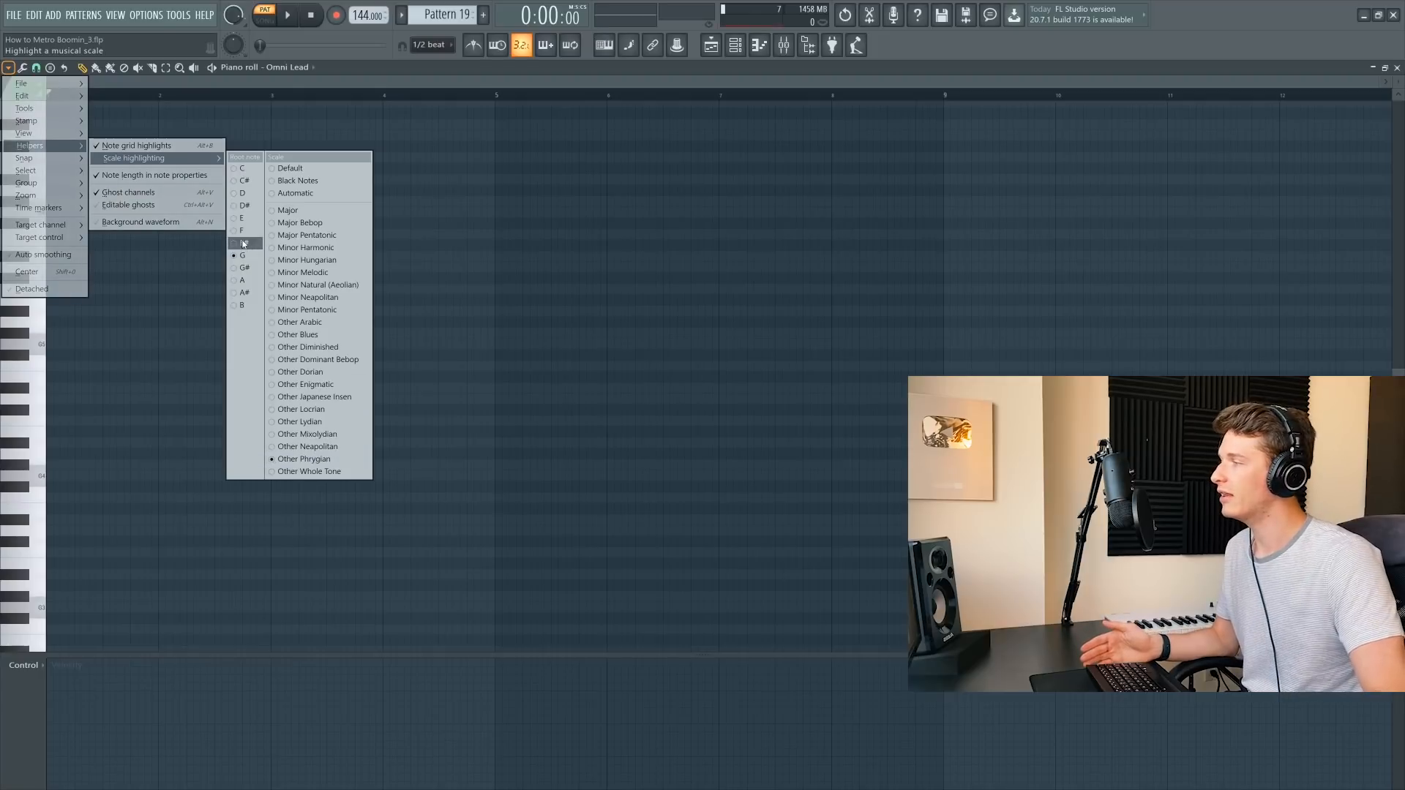
left_click(613, 291)
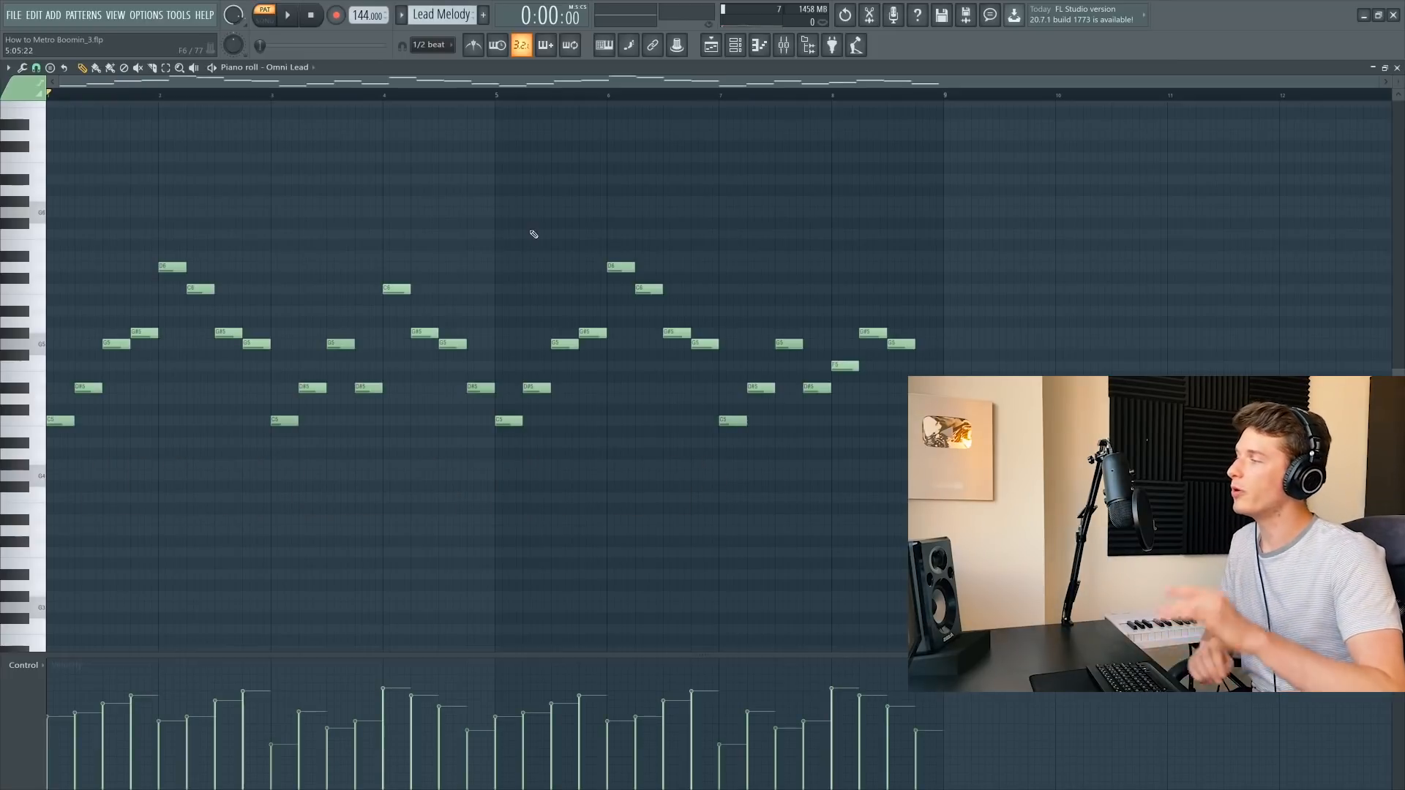
Play the Lead Melody pattern from the start, and replay it from bar 7.
key("space")
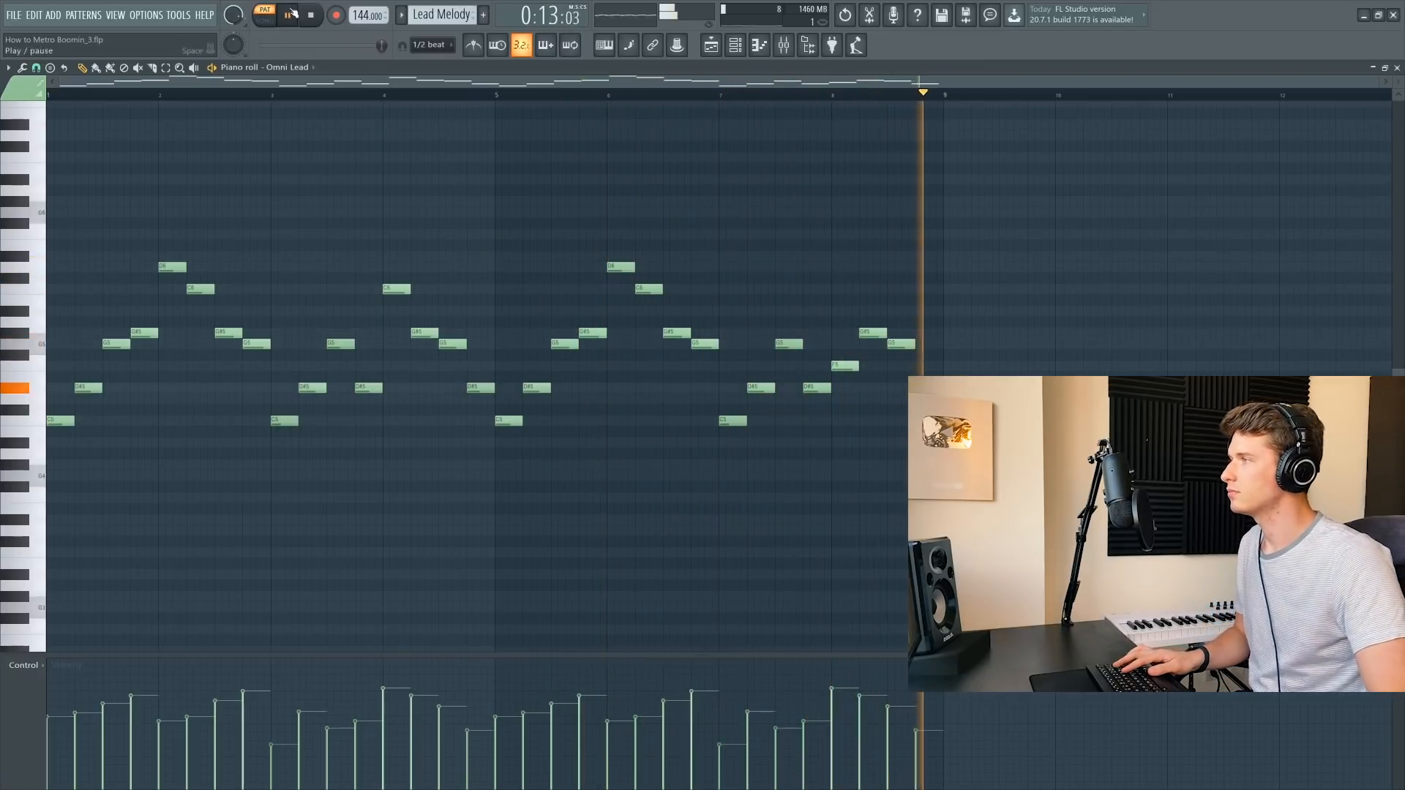
left_click(316, 24)
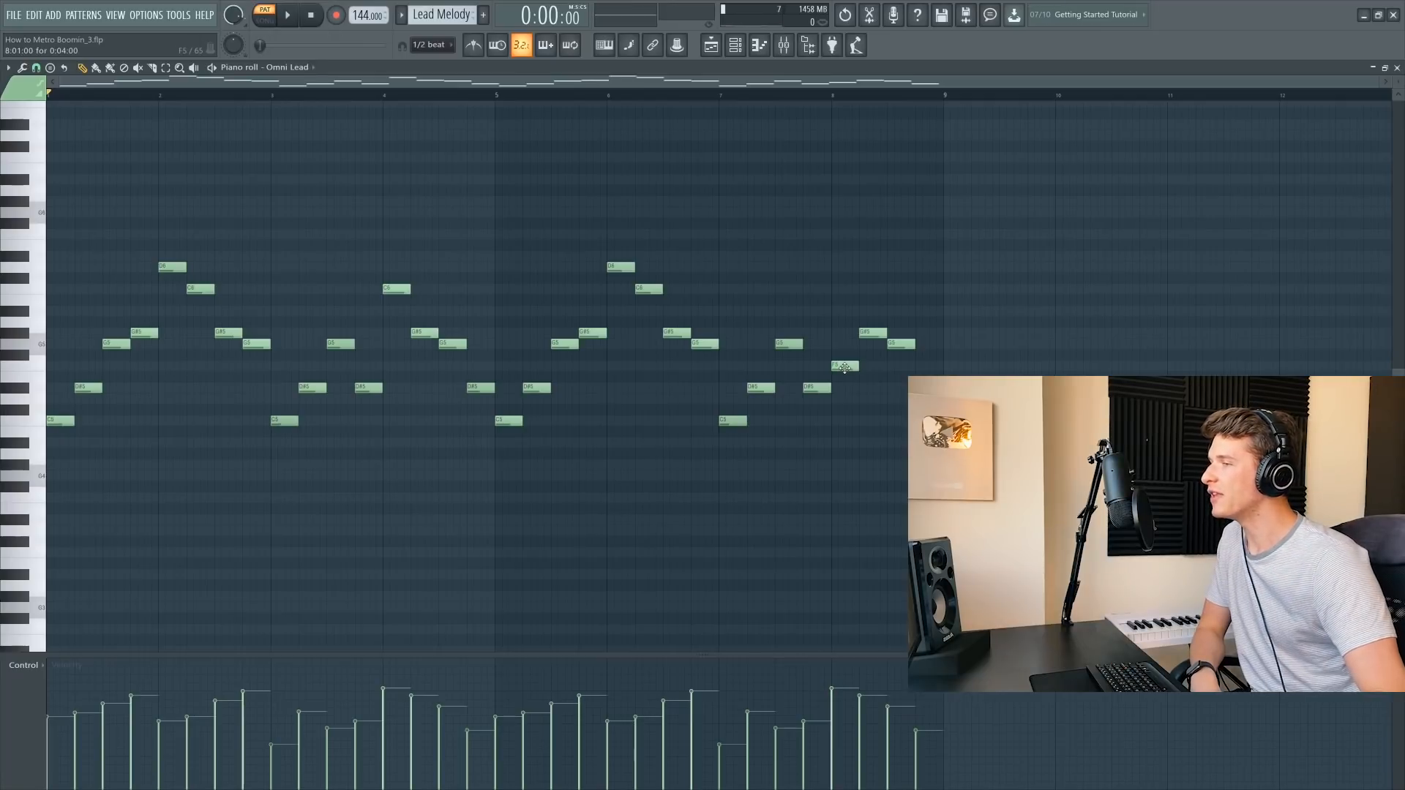
left_click(720, 95)
key("space")
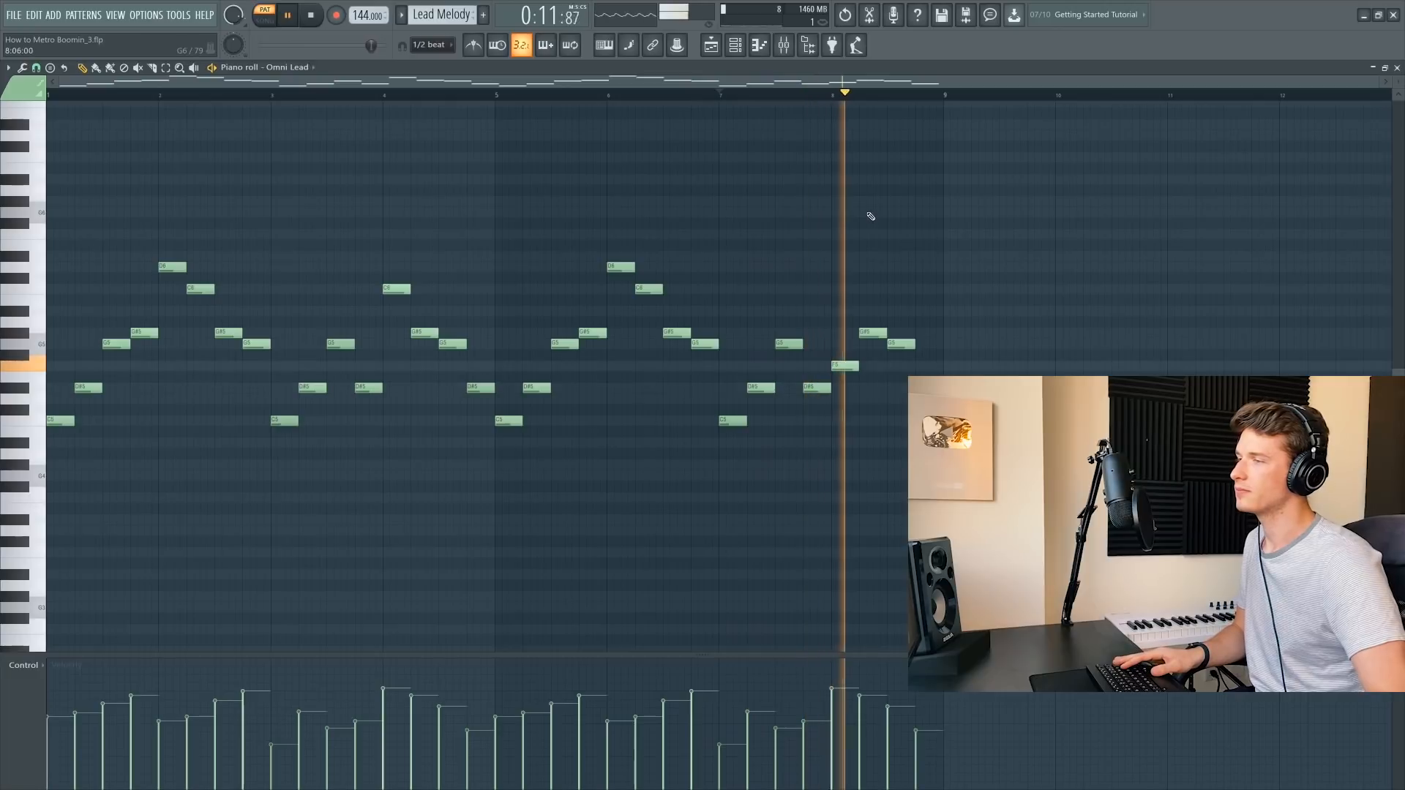
key("space")
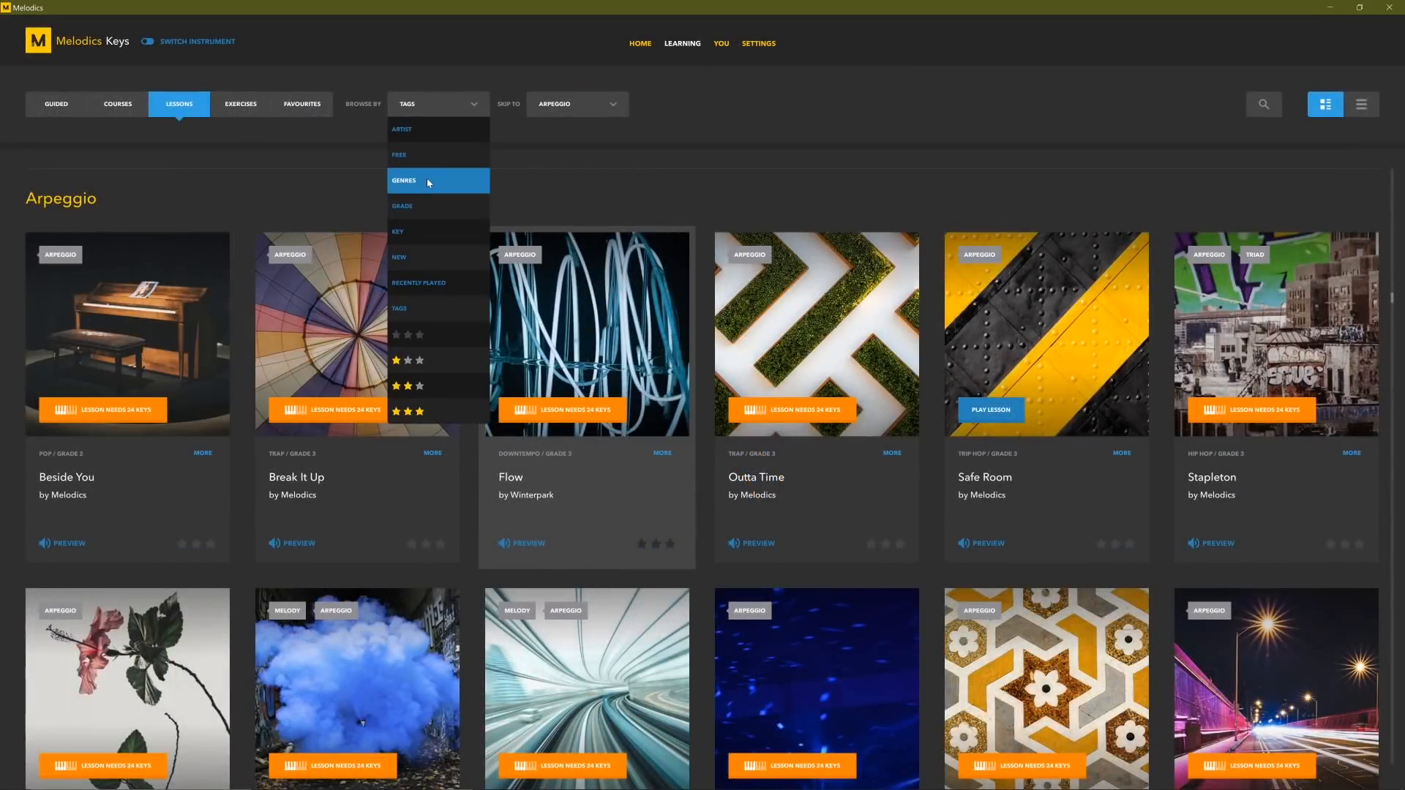
Switch to Melodics and browse the keys lessons by genres.
left_click(427, 182)
scroll(462, 262, "down", 8)
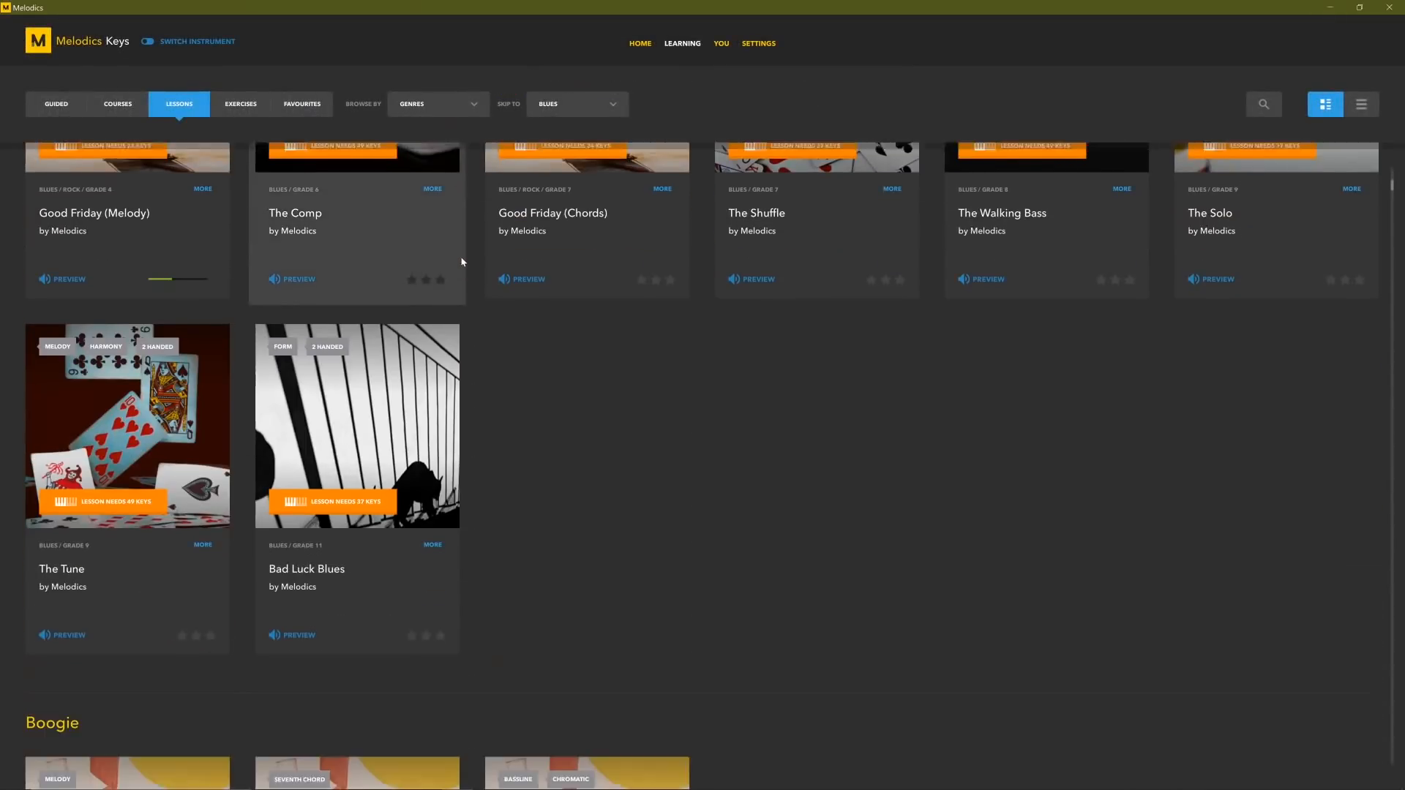
scroll(464, 267, "down", 7)
Browse the lessons by tags, skip to Arpeggio, and play the second melody of the Fluorspar III lesson.
left_click(450, 104)
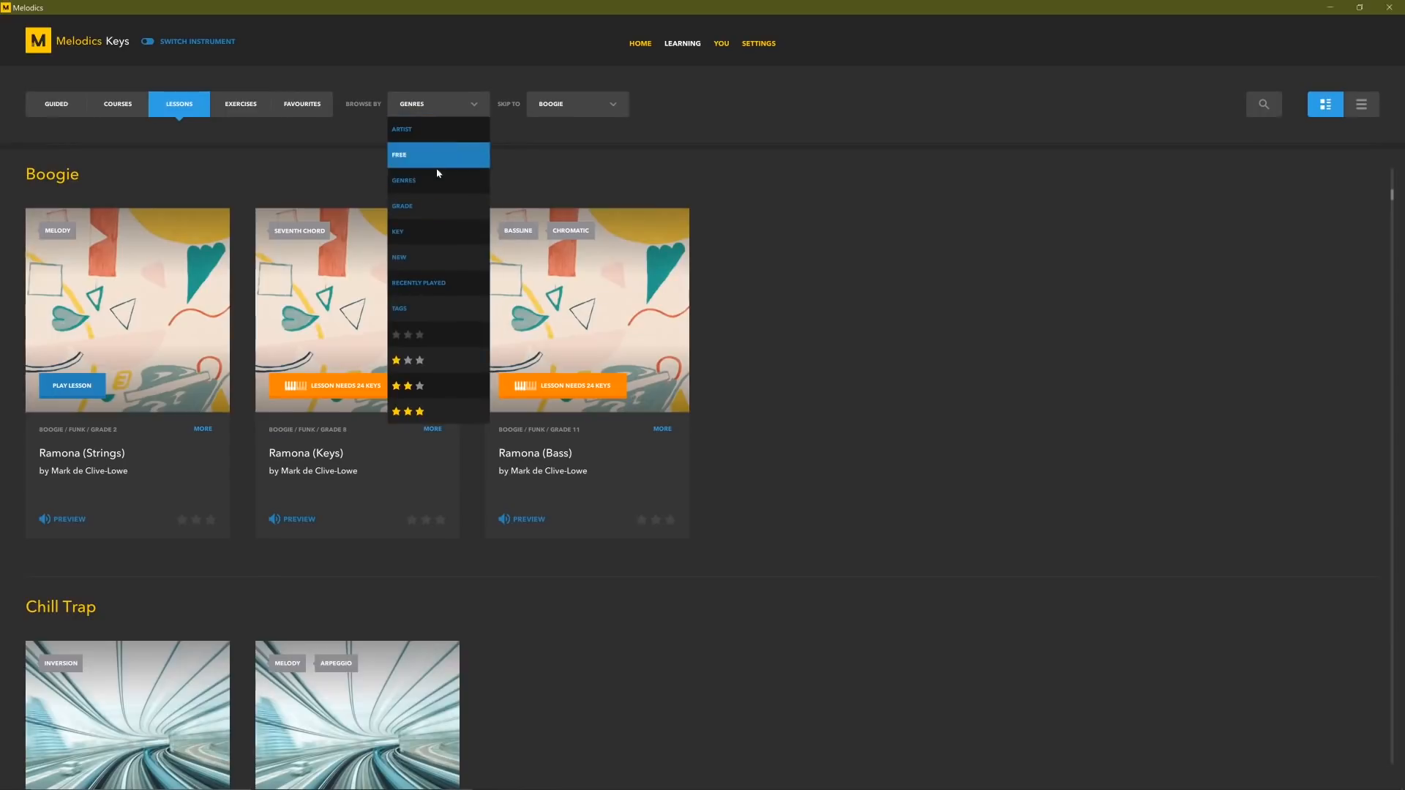
left_click(423, 304)
left_click(573, 107)
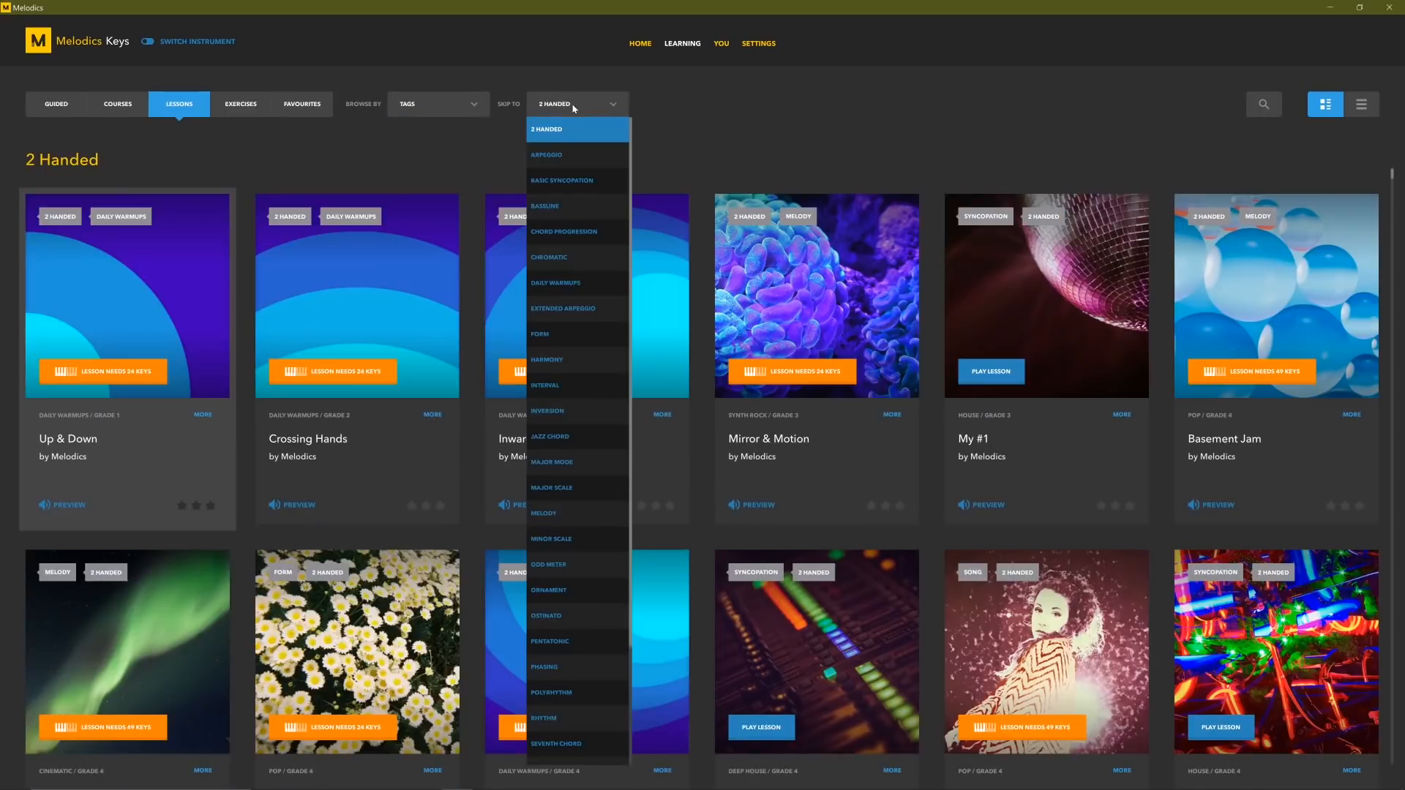
left_click(555, 152)
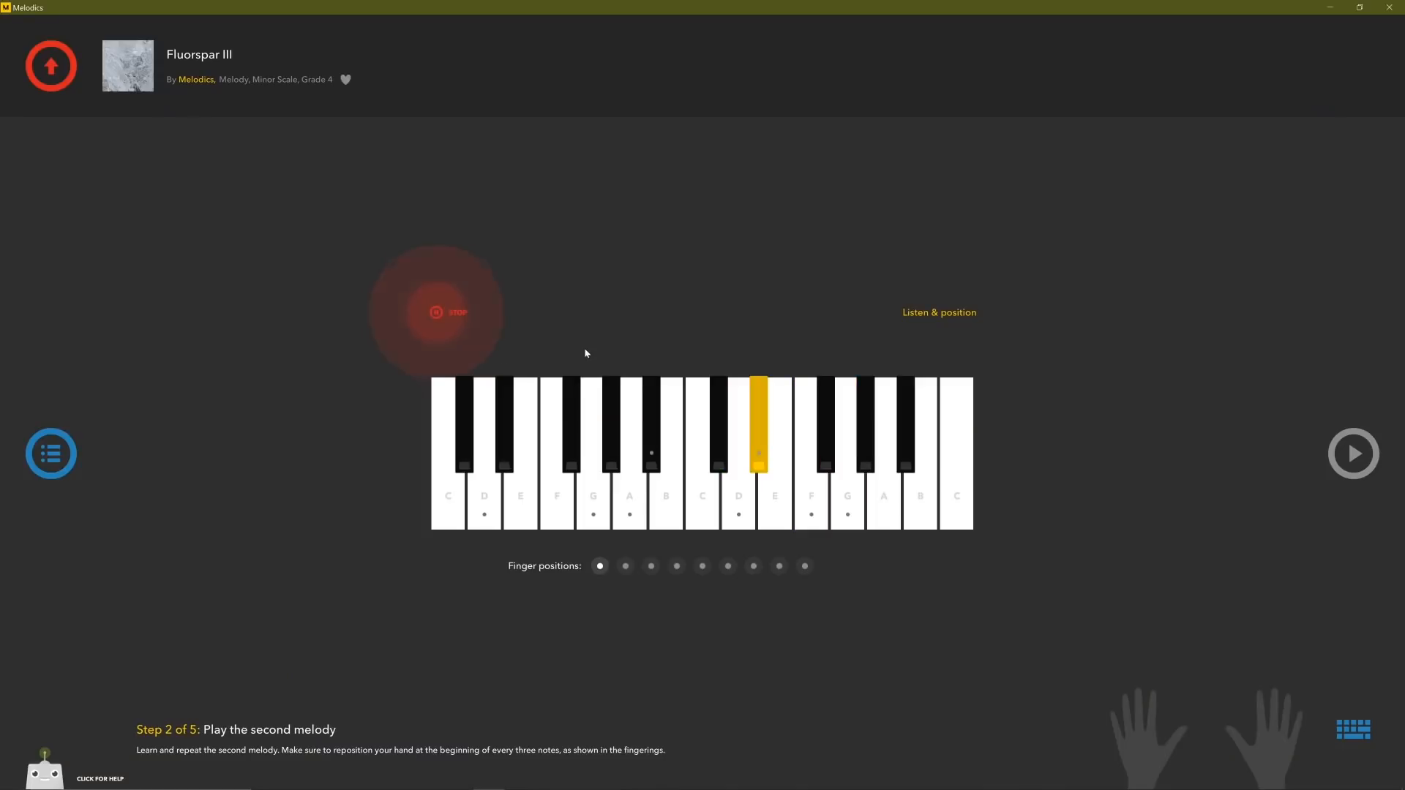
left_click(1354, 454)
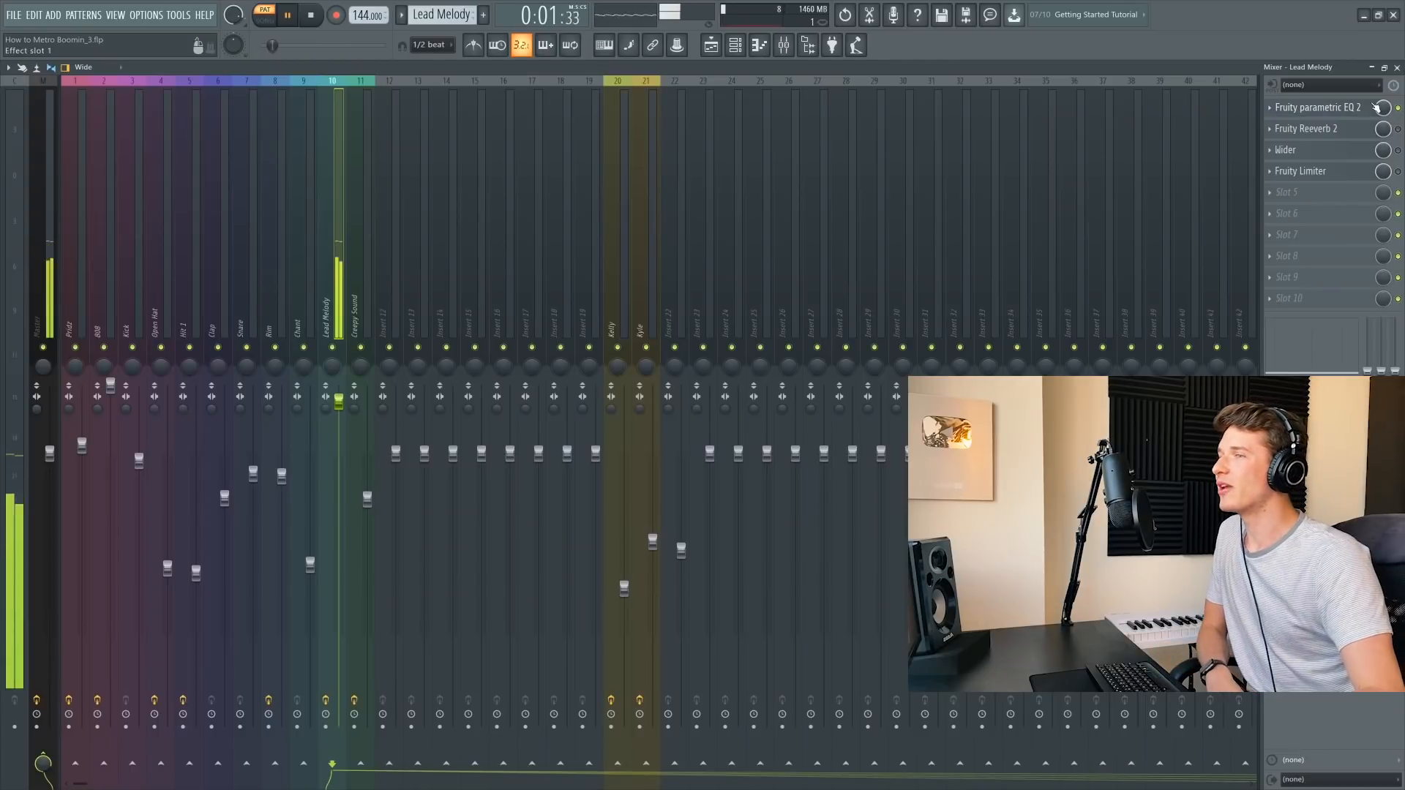
Turn on the Lead Melody mixer track's effects during playback and open Fruity Reeverb 2, Wider and Fruity Limiter.
left_click(1376, 108)
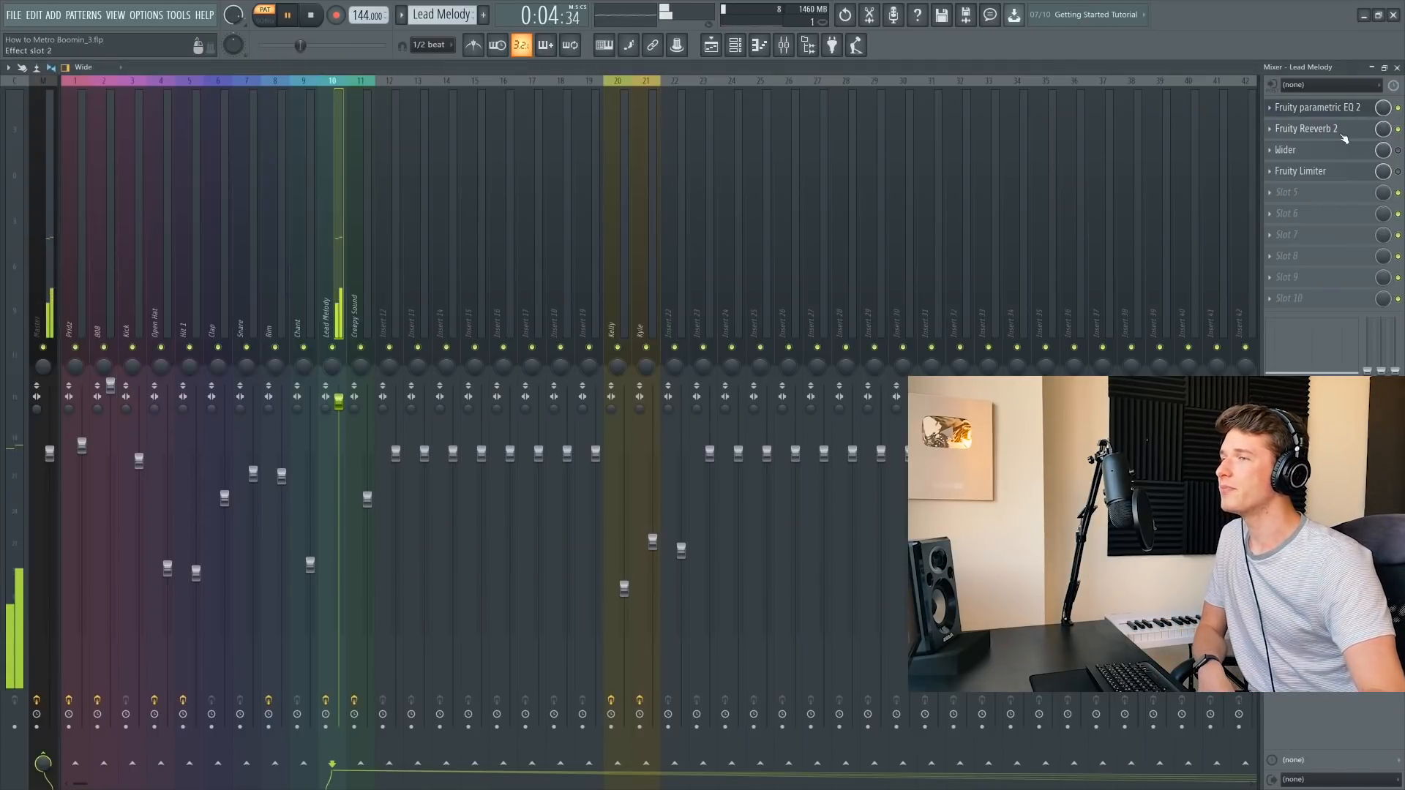
left_click(1339, 129)
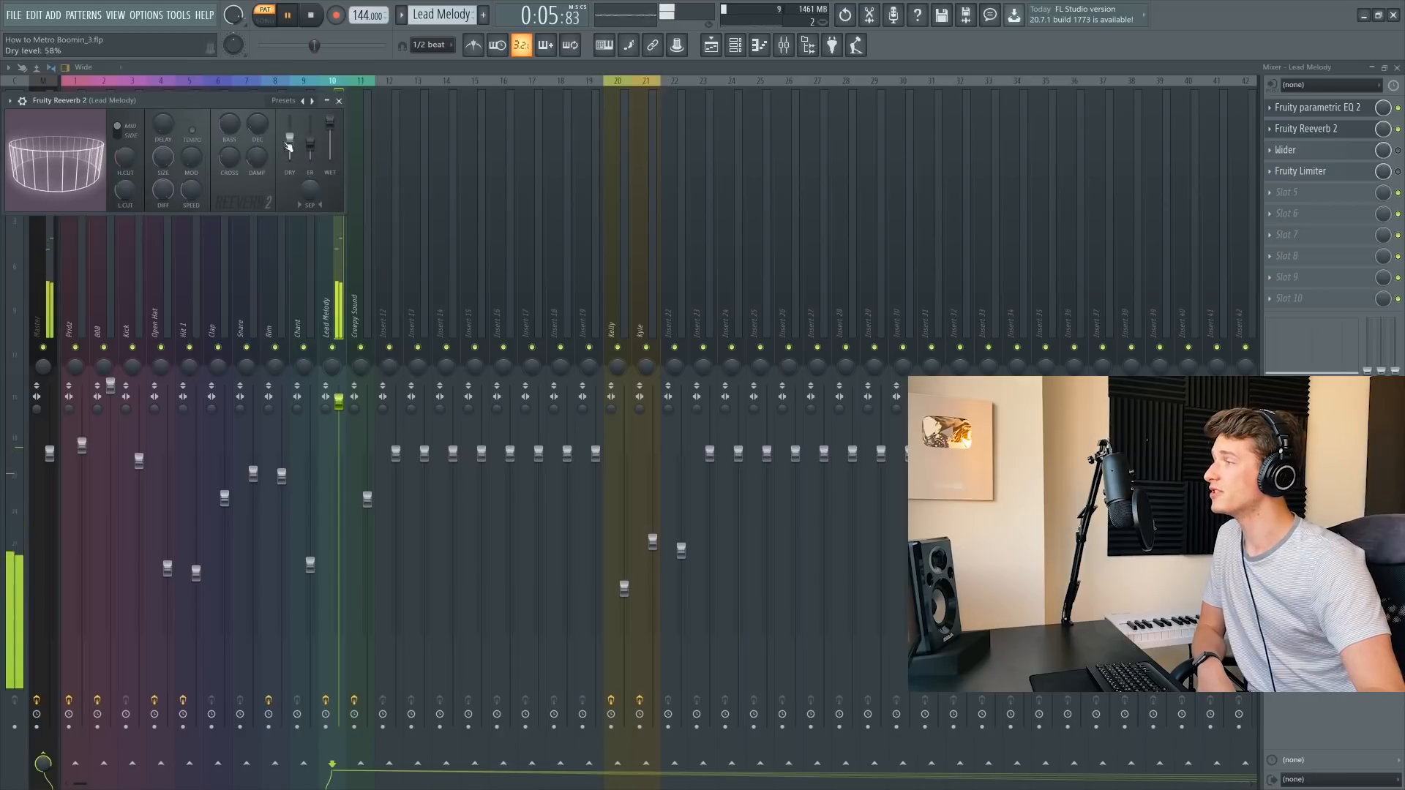
left_click(1389, 155)
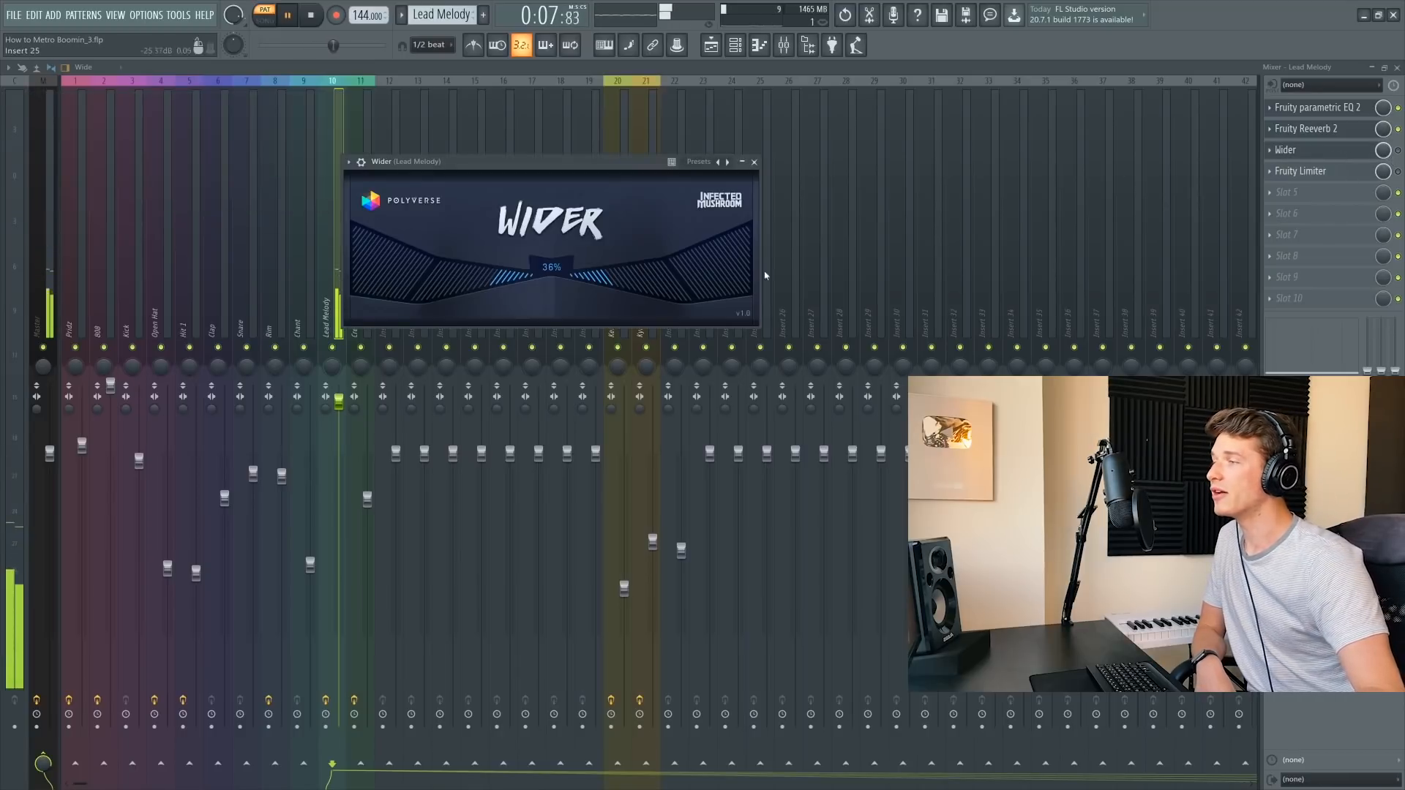
left_click(1353, 171)
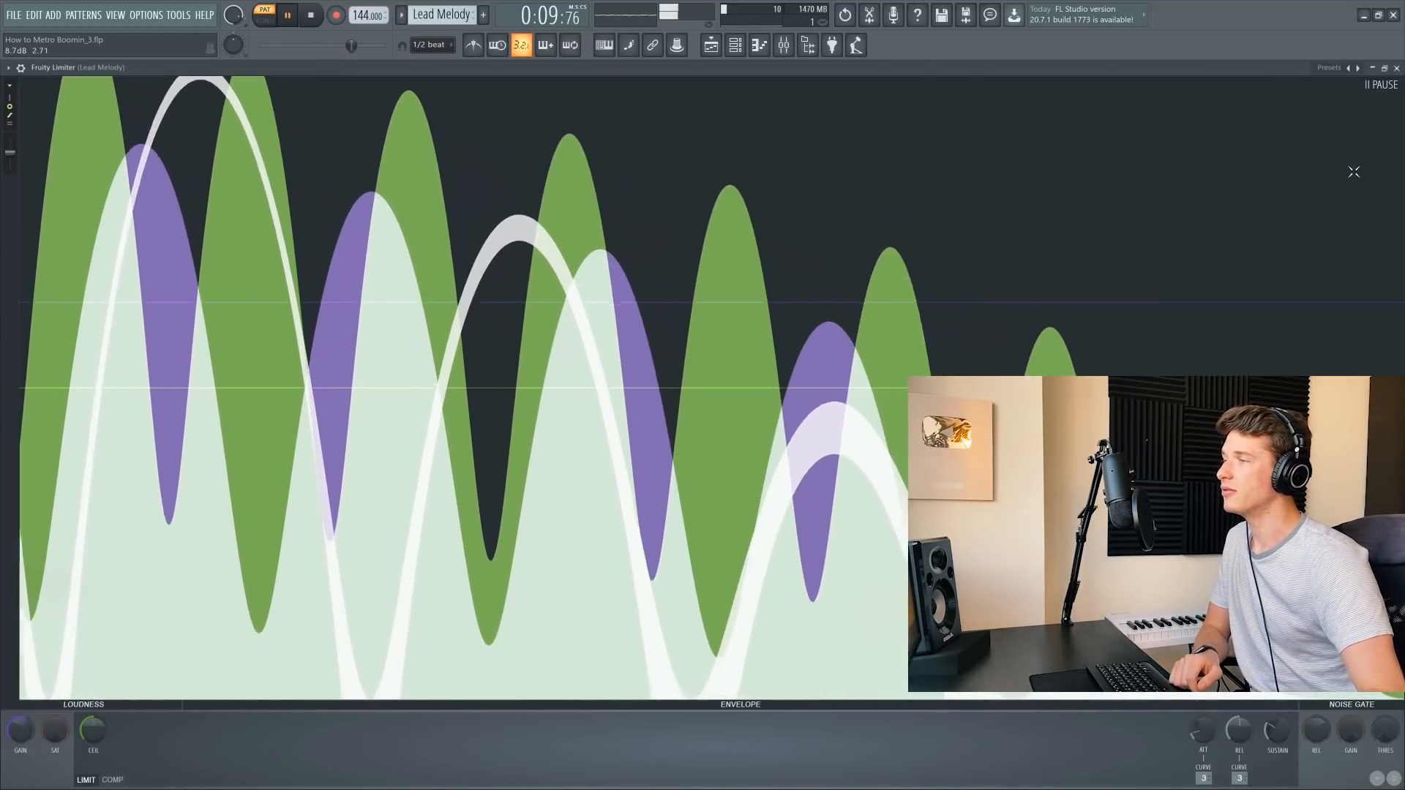
Restore the maximized Fruity Limiter to a smaller window, moving it aside while auditioning the lead melody.
left_click(1384, 69)
key("space")
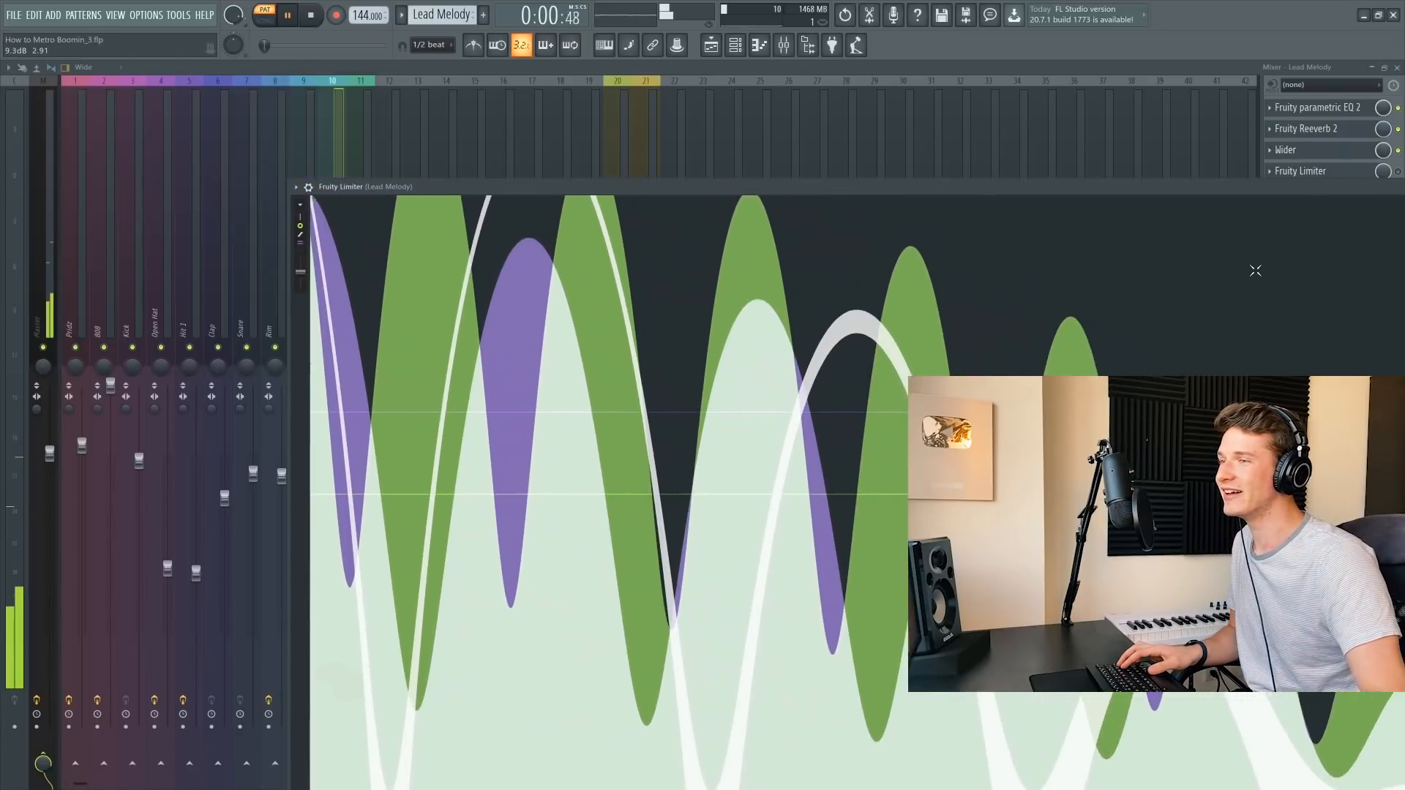
left_click_drag(929, 188, 746, 183)
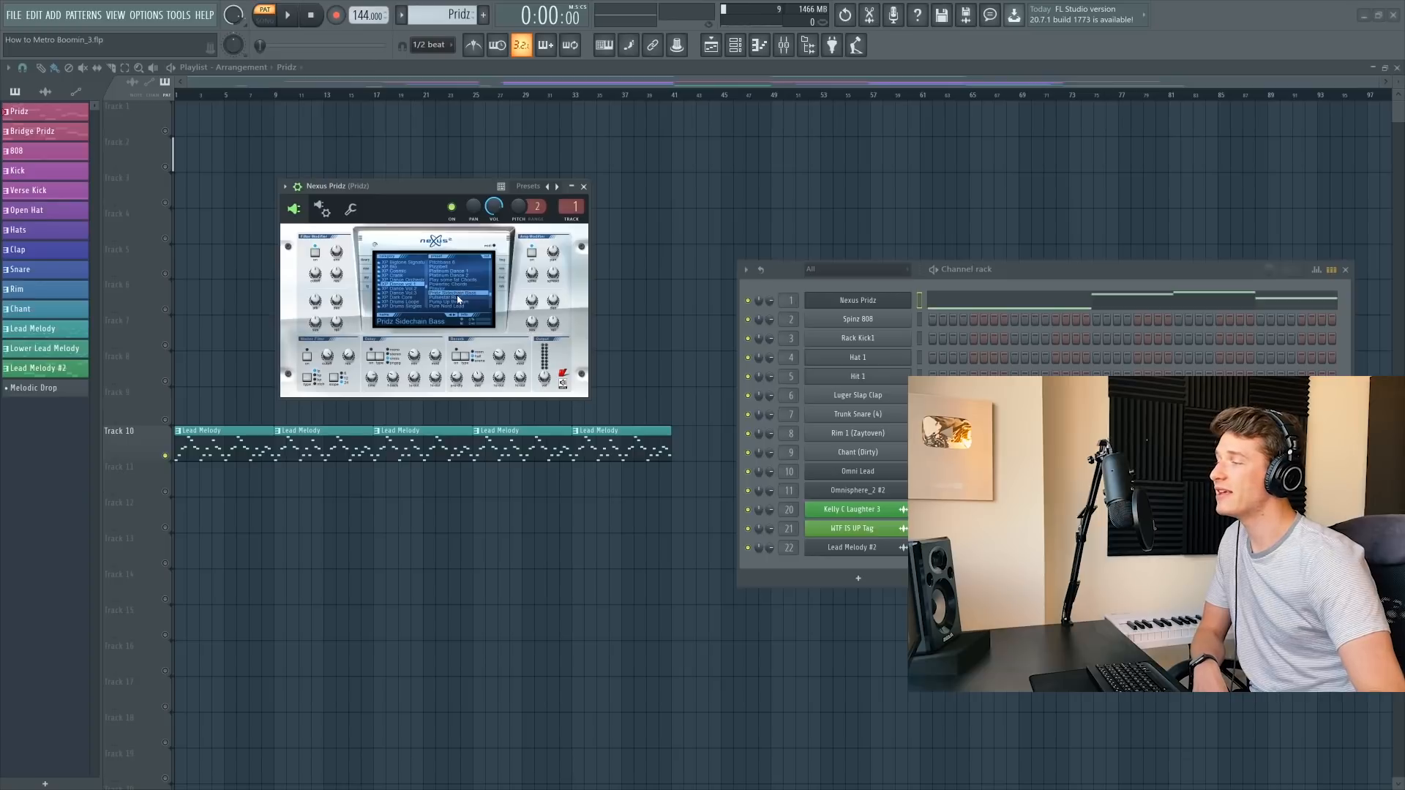
Show the Pridz pattern in the piano roll with Nexus Pridz as the target channel.
left_click_drag(404, 198, 484, 205)
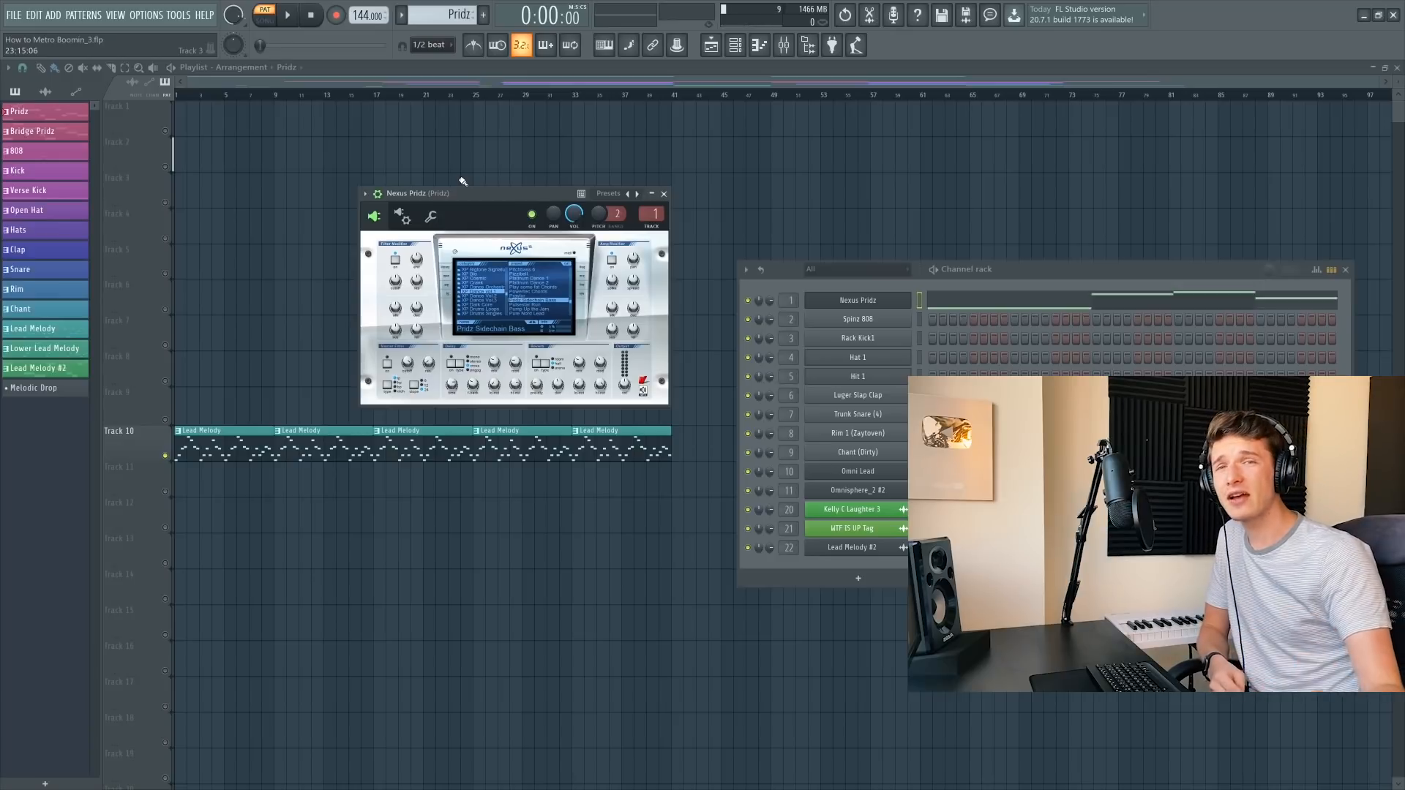
key("F7")
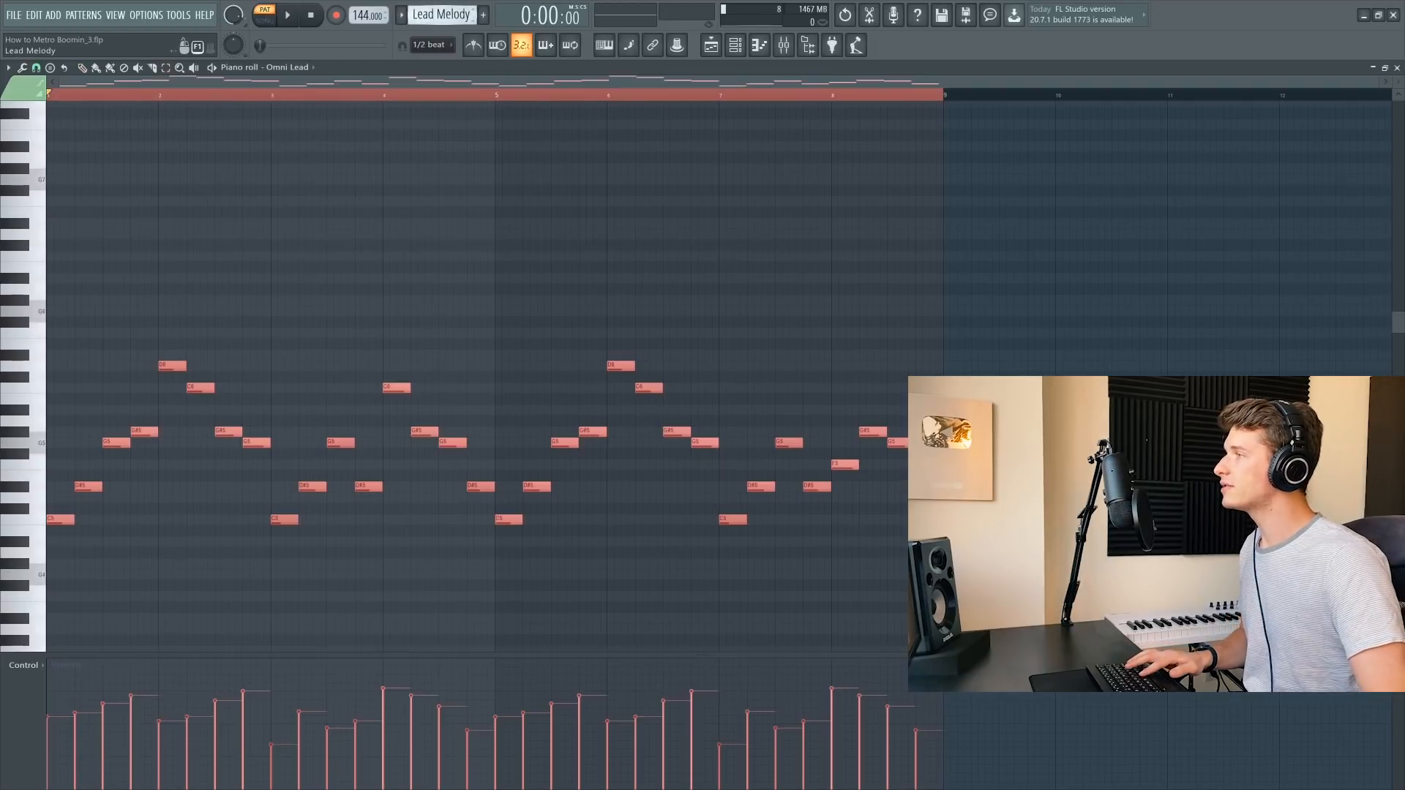
scroll(442, 16, "up", 1)
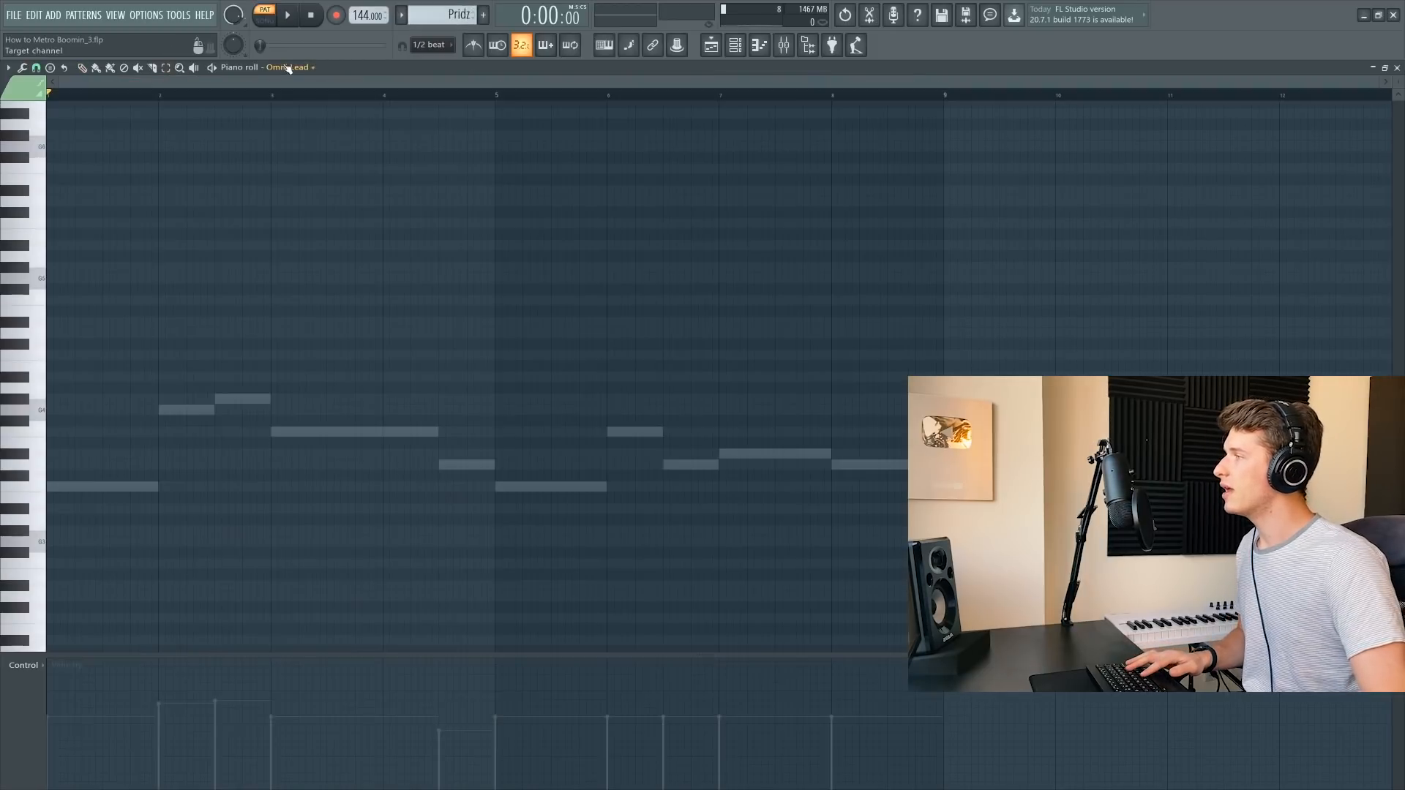
left_click(288, 67)
left_click(308, 143)
scroll(364, 168, "up", 2)
scroll(366, 169, "down", 5)
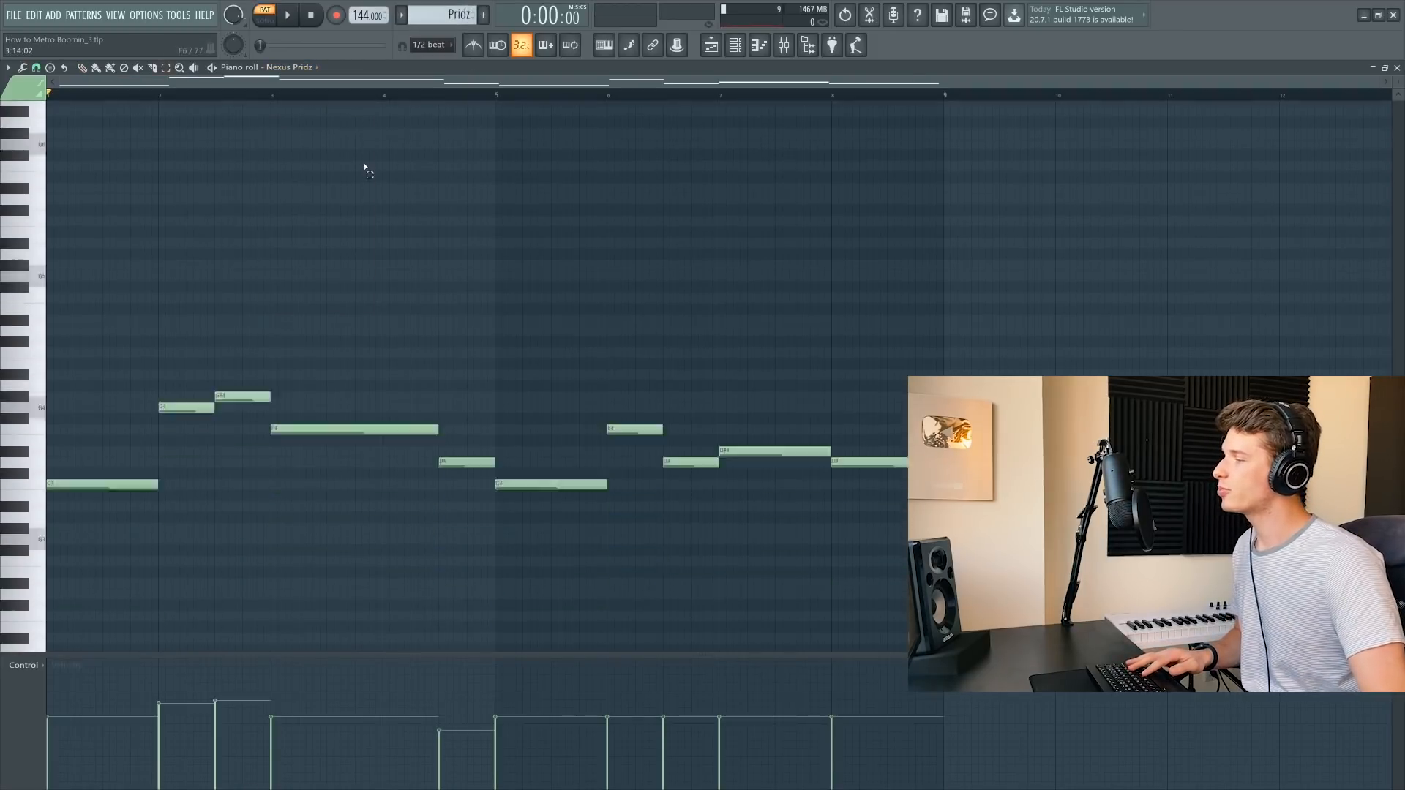
Paste the lead melody over the Pridz notes one octave lower for comparison, and delete the pasted notes.
key("ctrl+v")
scroll(366, 169, "up", 6)
key("ctrl+Down")
scroll(504, 383, "down", 3)
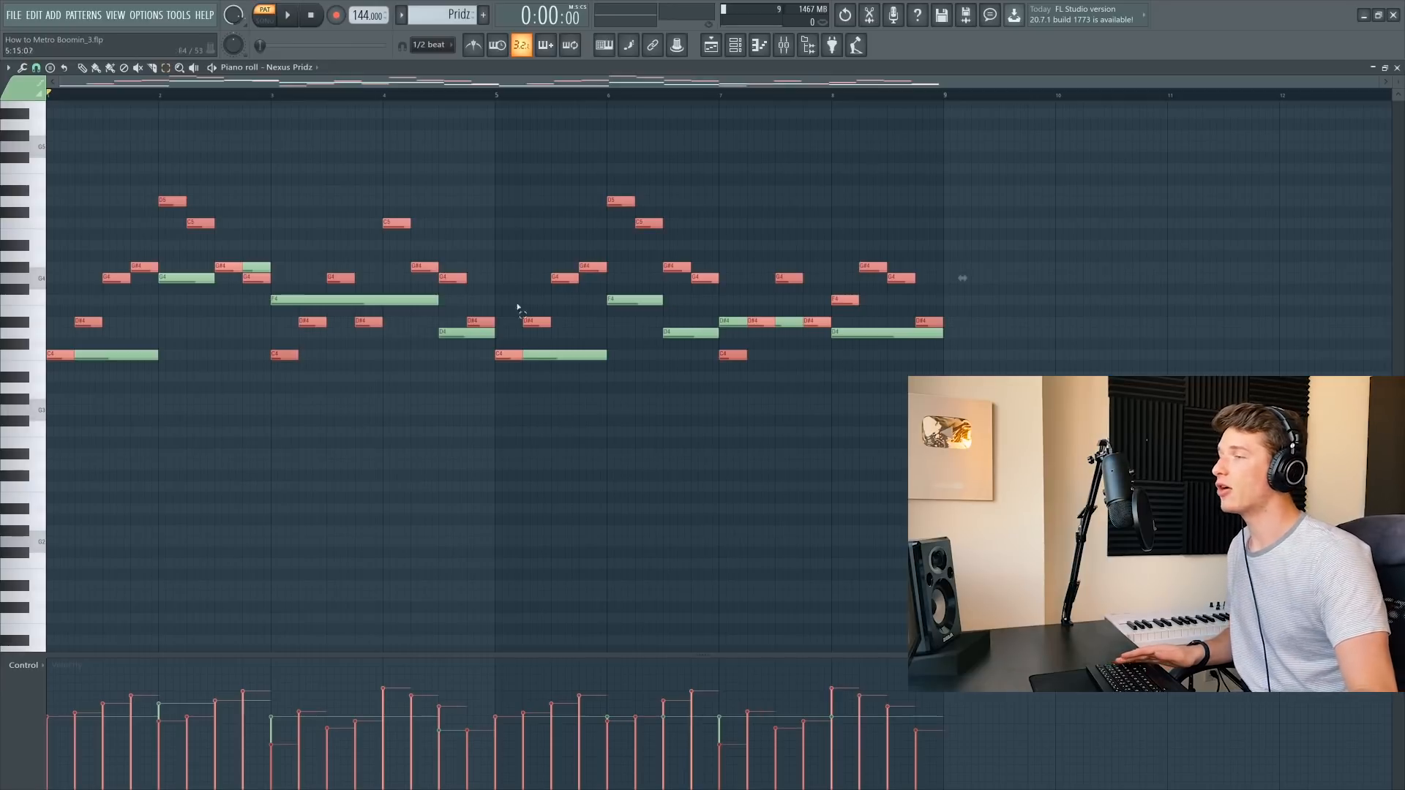
key("Delete")
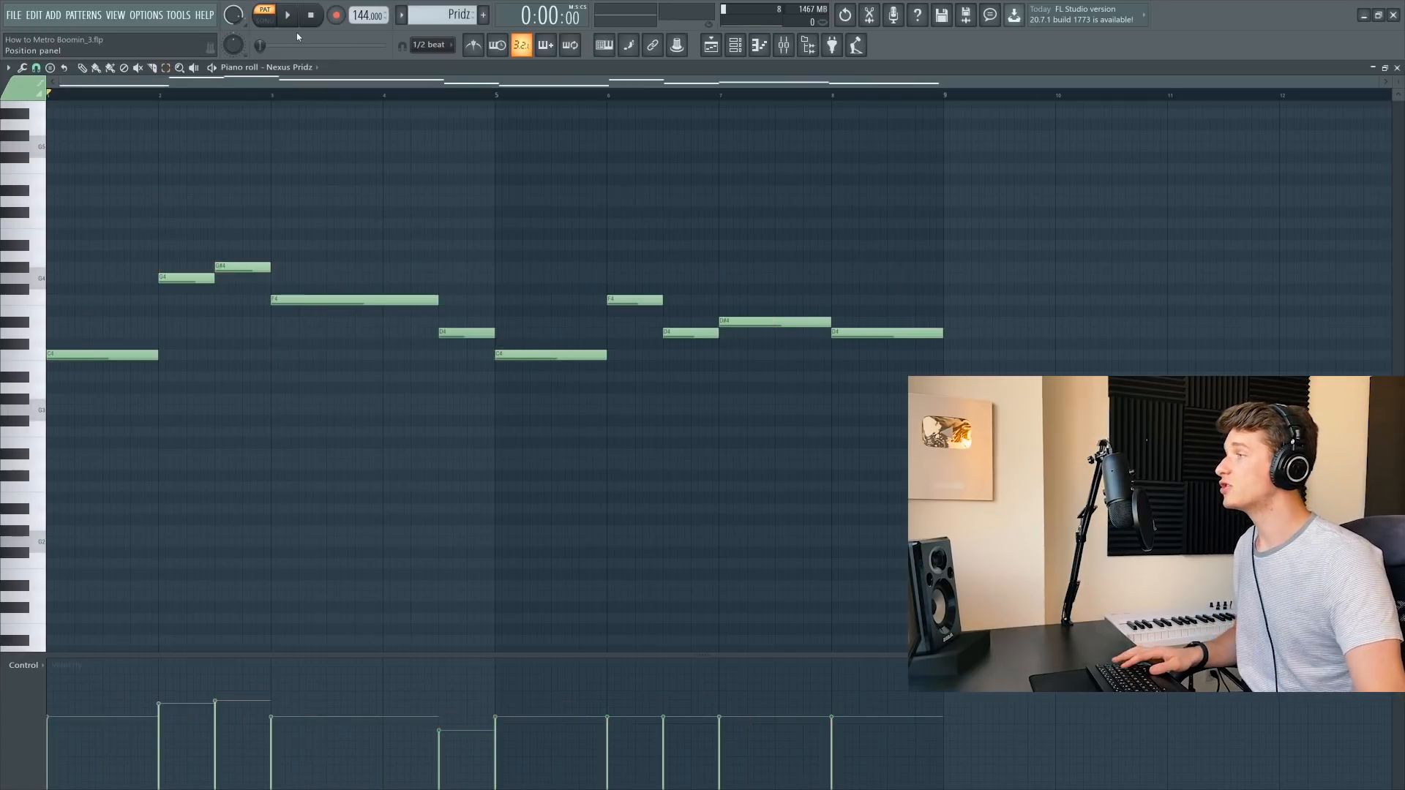
Play the Pridz pattern and turn on Fruity parametric EQ 2 on its mixer track, viewing the EQ curve.
key("space")
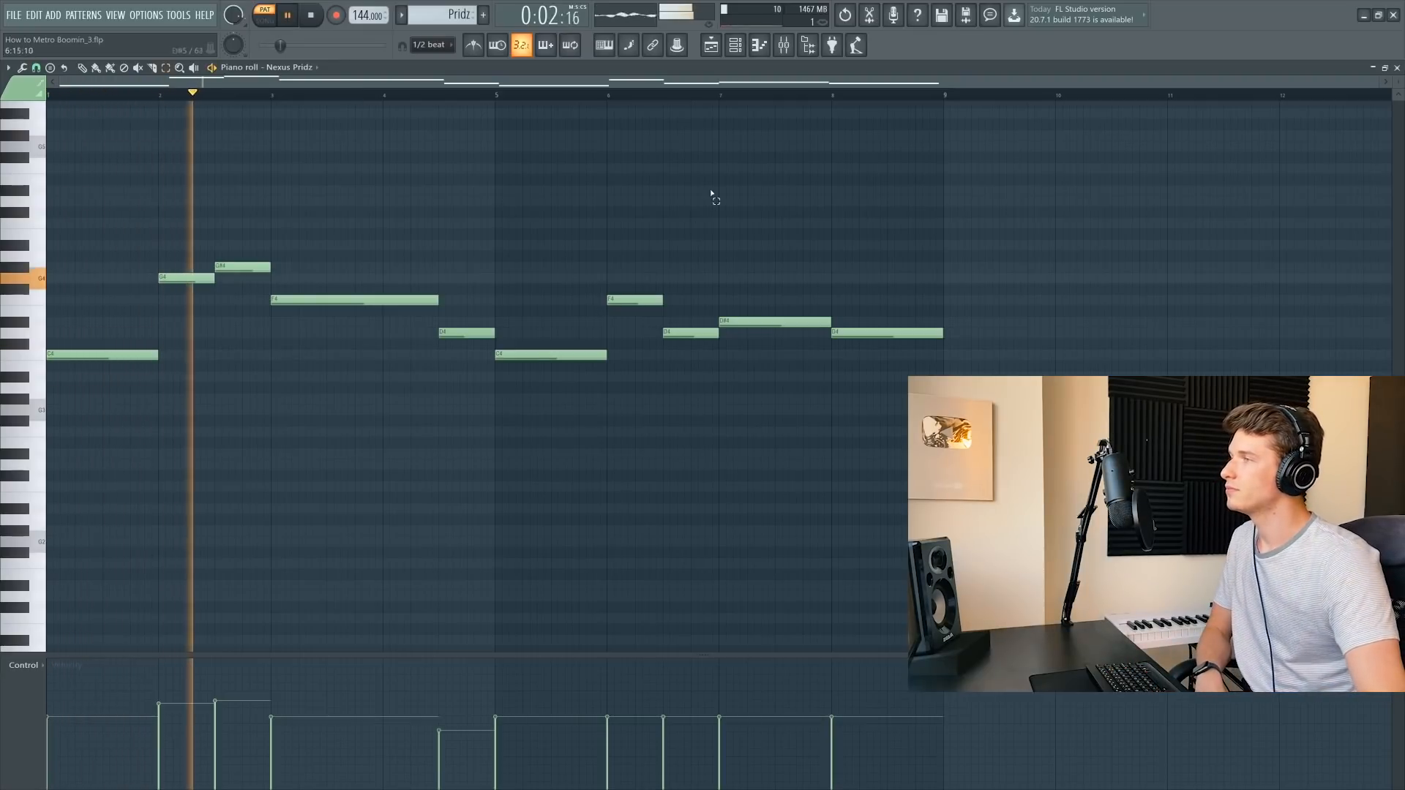
left_click(788, 48)
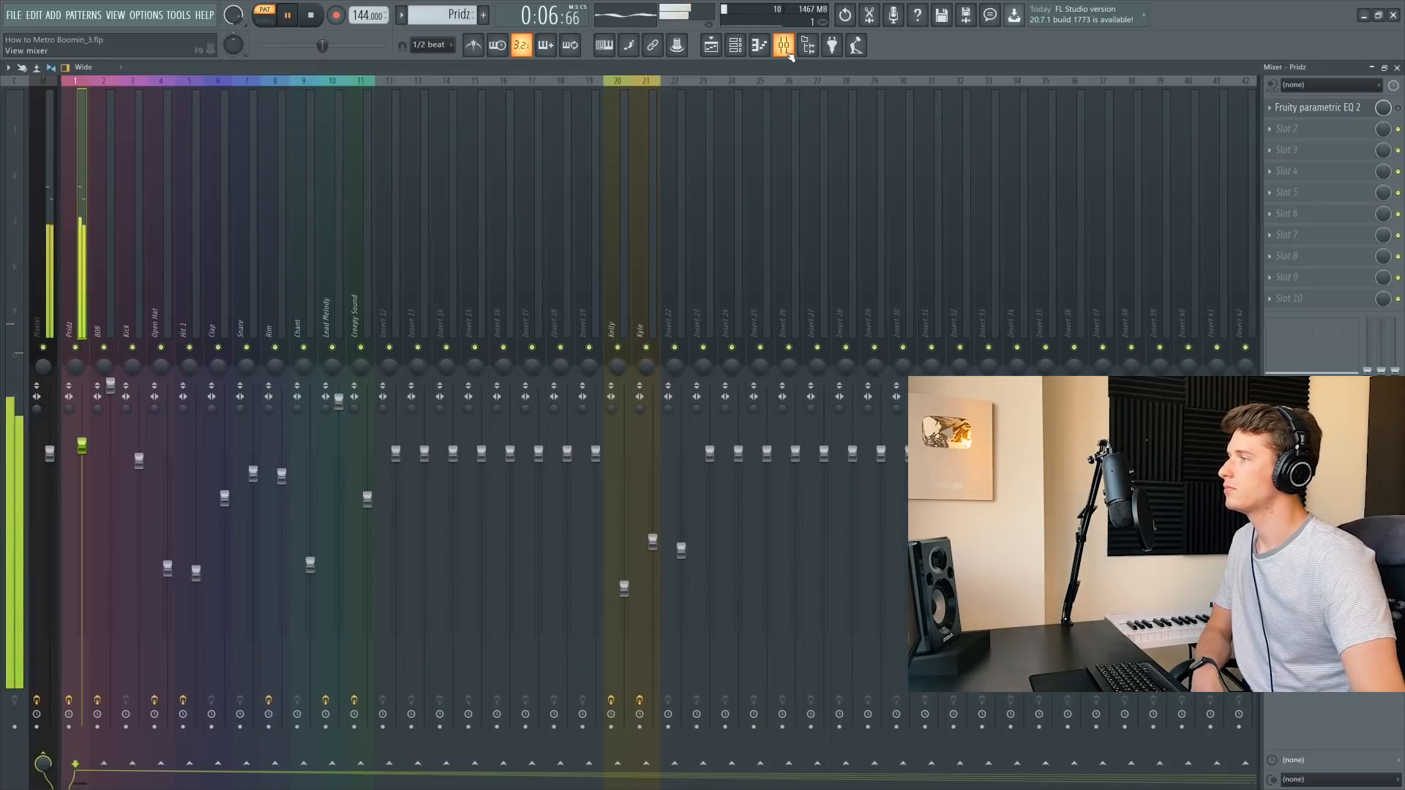
left_click(1344, 110)
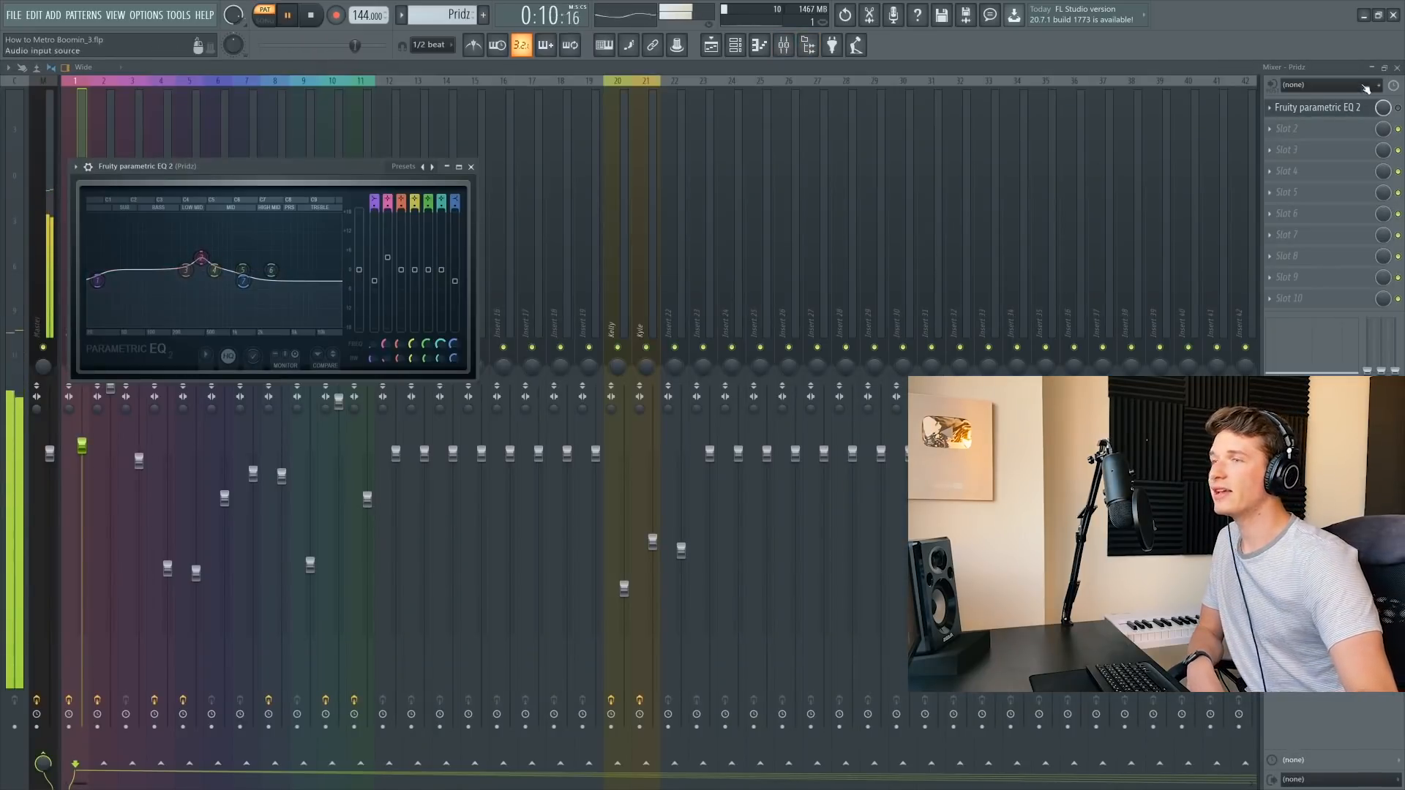
left_click(1398, 108)
left_click(1346, 110)
Return to the playlist and audition the arrangement in song mode with the Kelly C Laughter 3 clip on track 13.
left_click(713, 51)
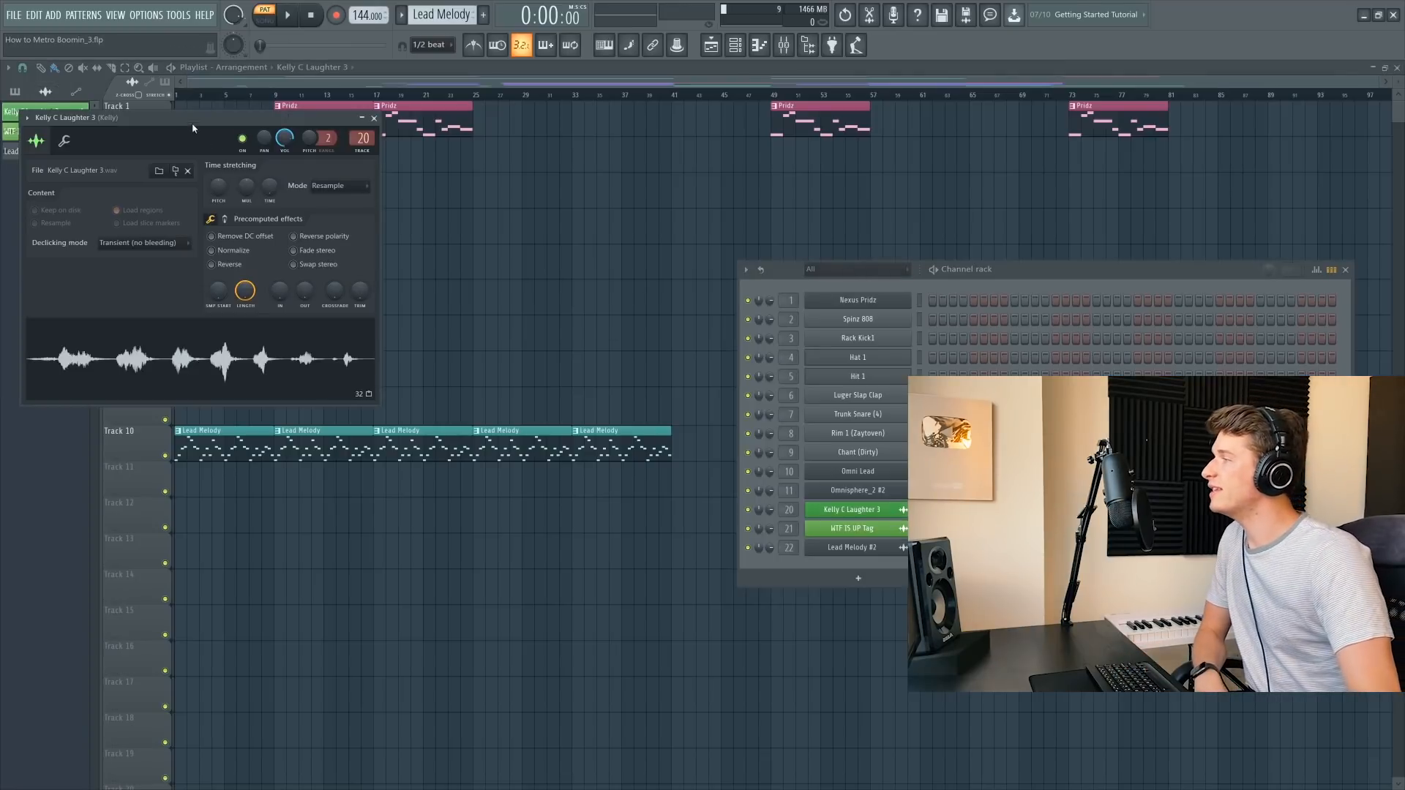
left_click_drag(192, 128, 458, 109)
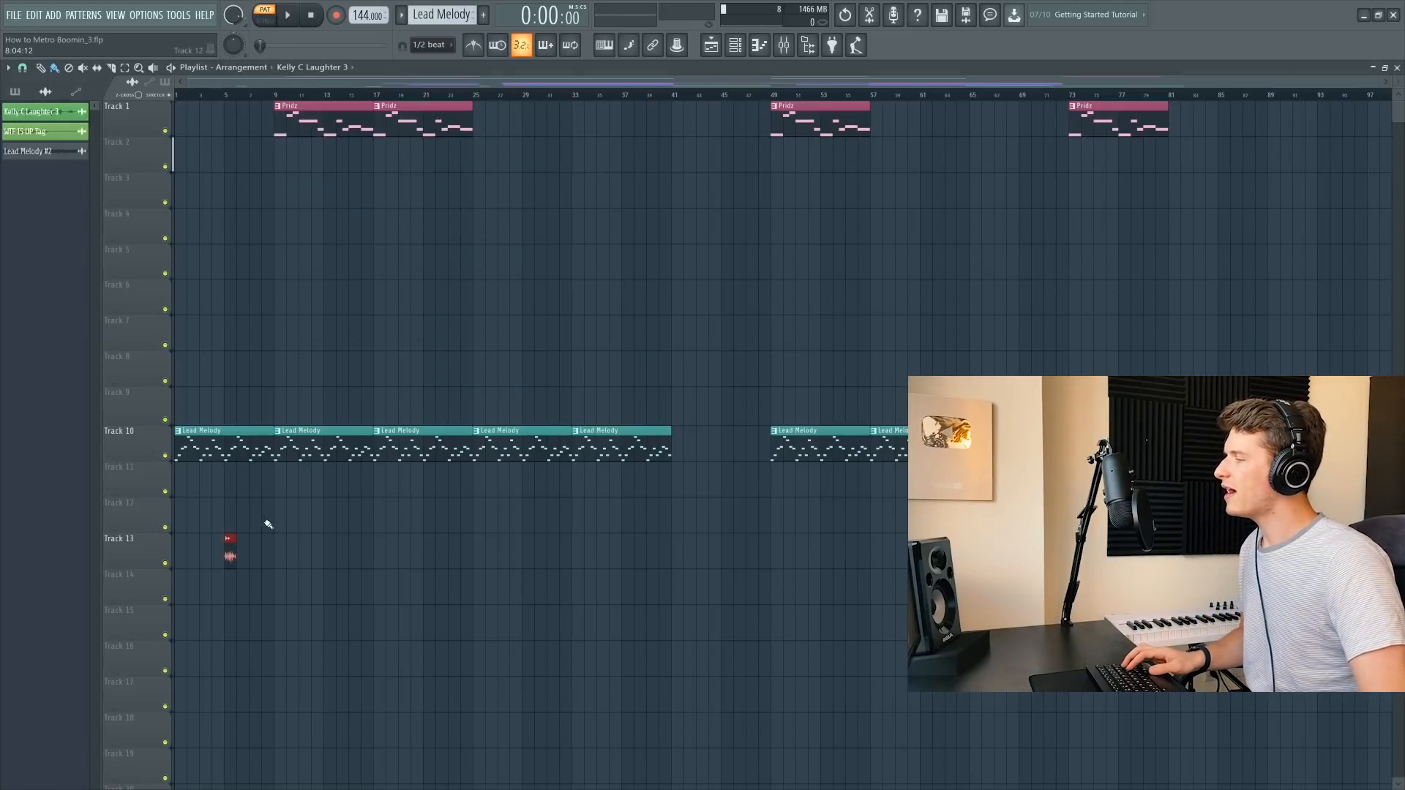
key("l")
key("space")
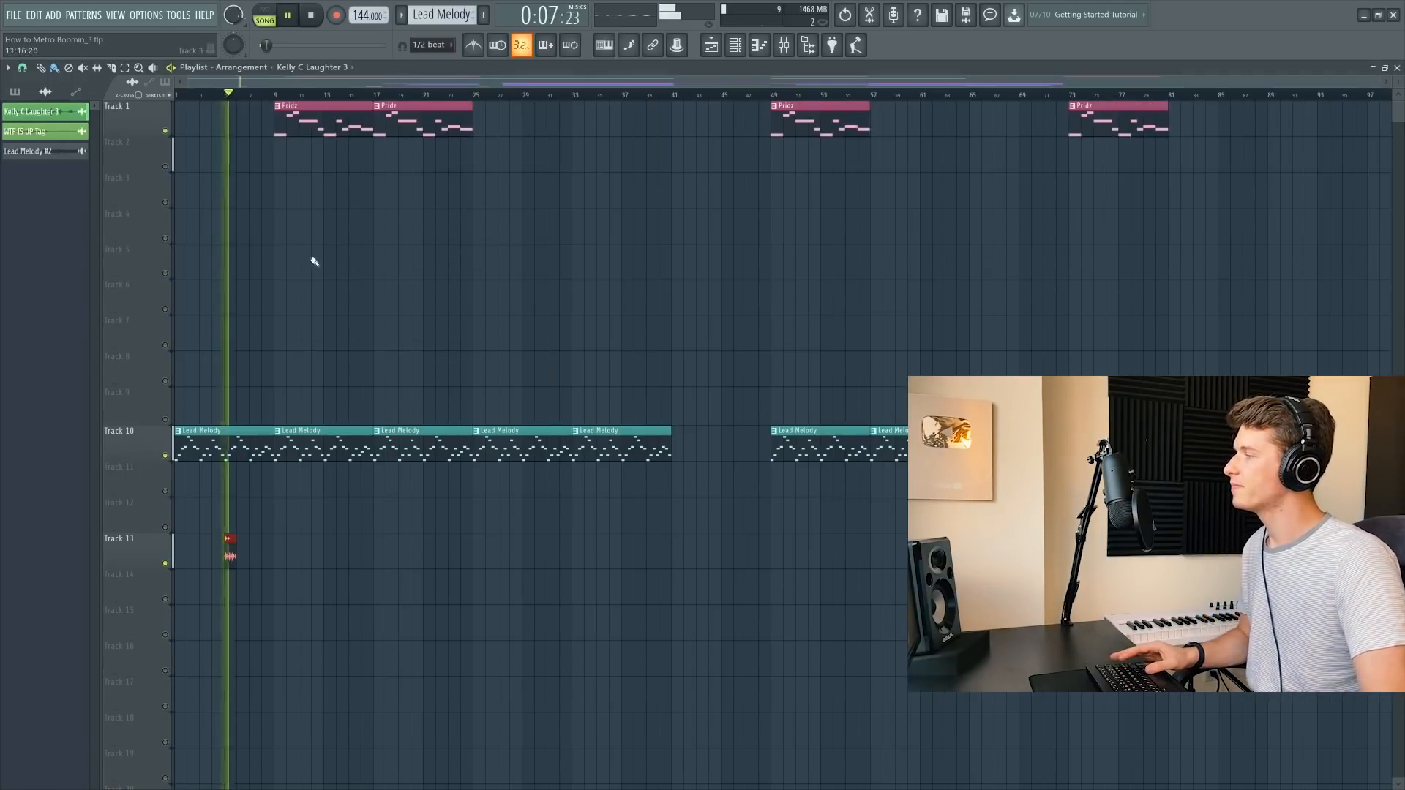
left_click(310, 14)
left_click(310, 15)
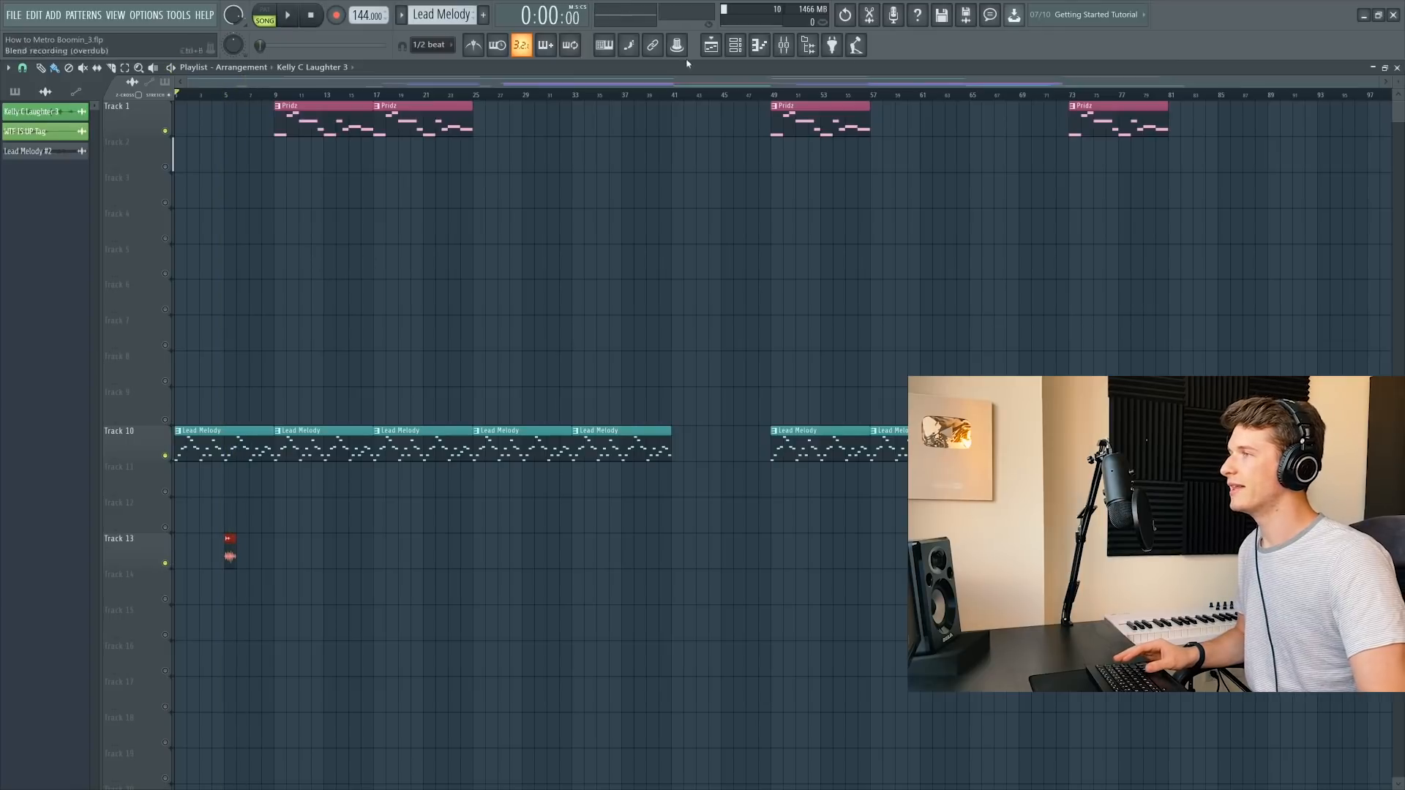
Turn on Fruity Reeverb 2 and Fruity delay 2 on the Kelly mixer track for the laughter sample.
left_click(781, 46)
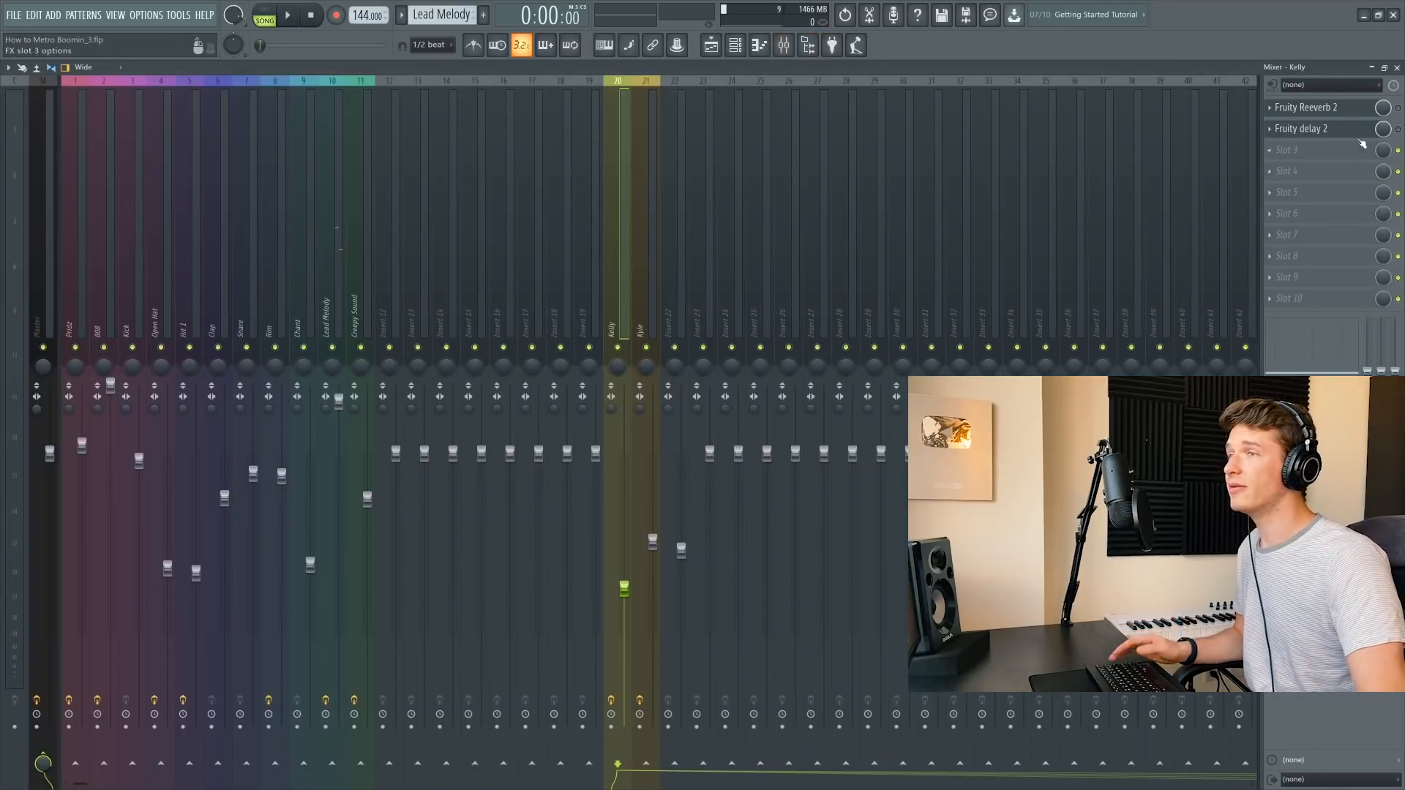
left_click(1317, 109)
left_click(1398, 108)
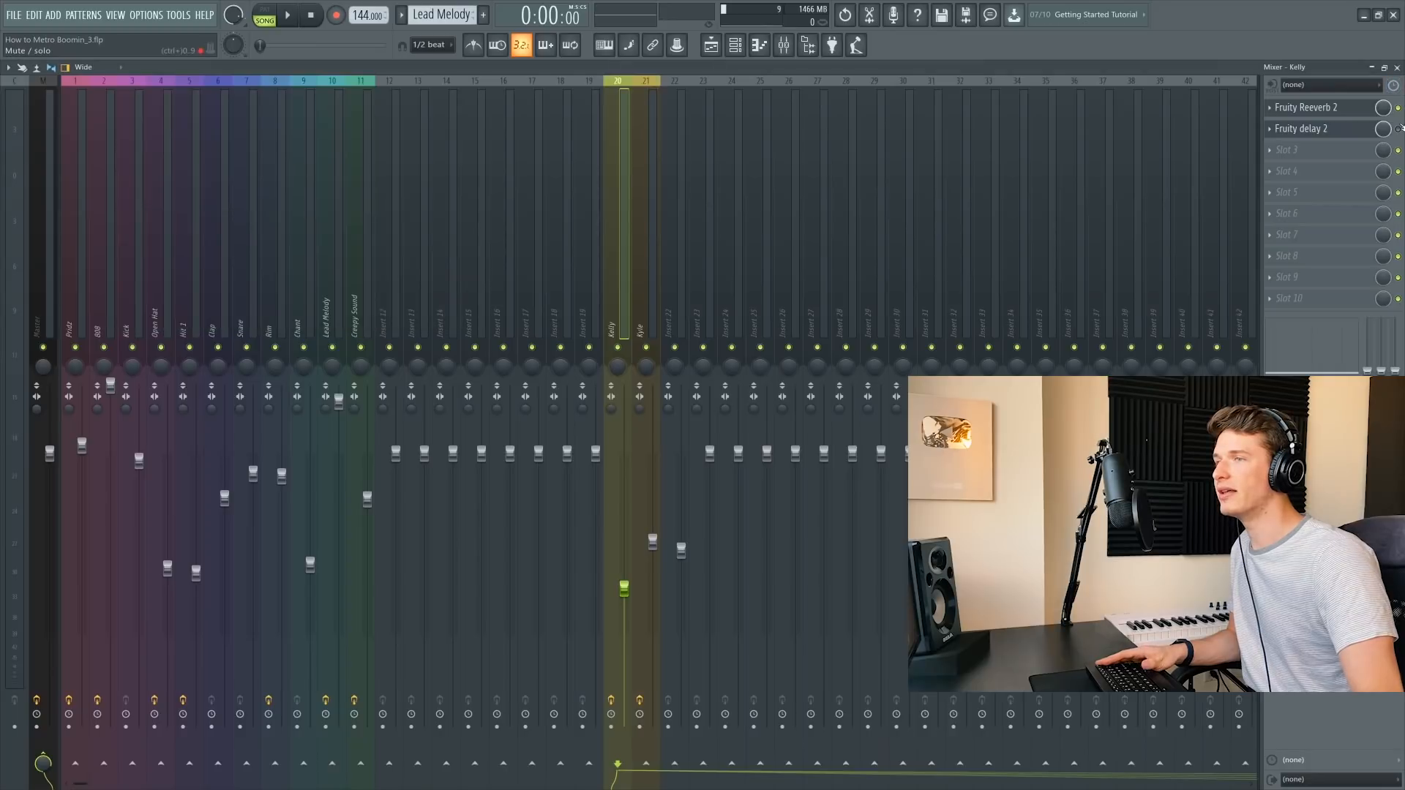
left_click(1306, 128)
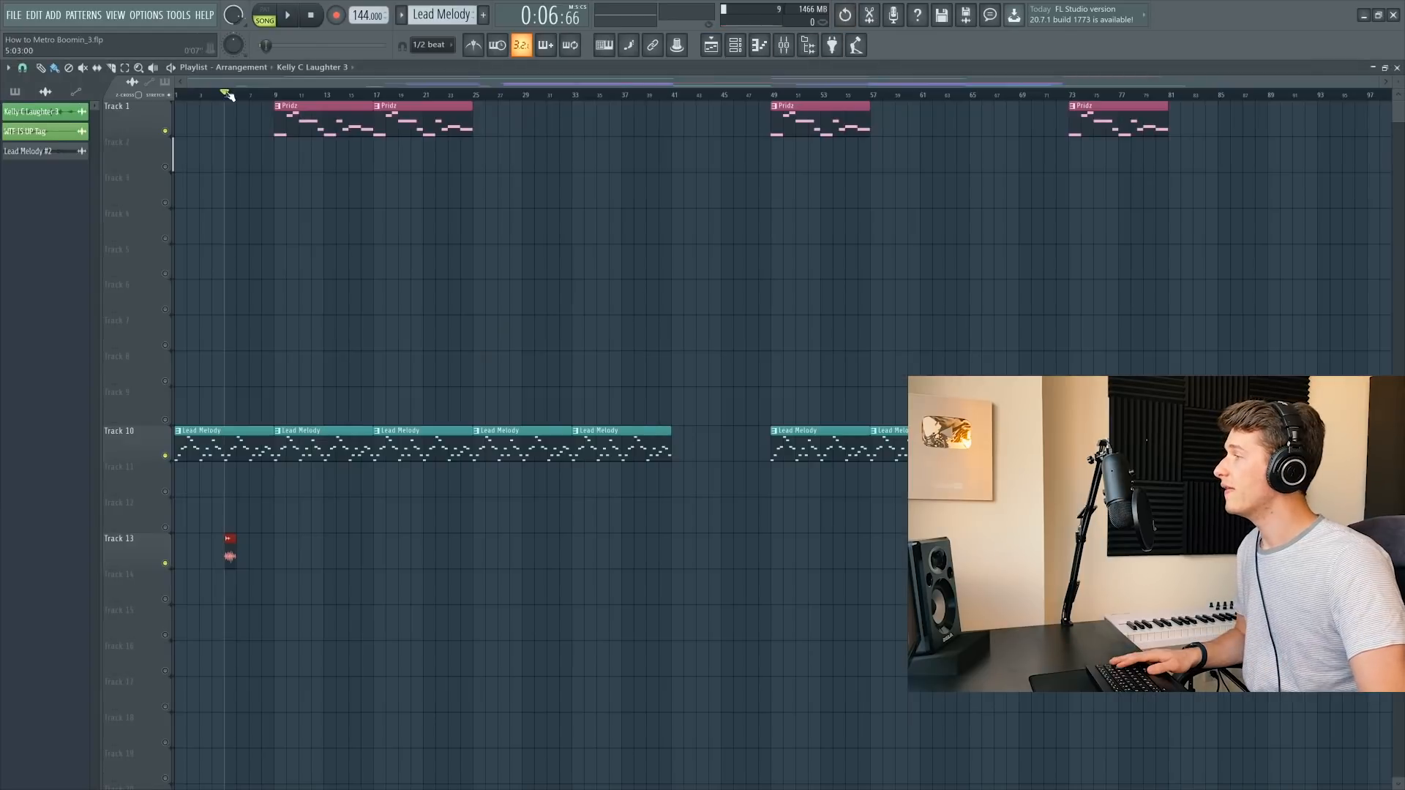
Audition the Kelly C Laughter 3 clip from bar 5 and the WTF IS UP Tag clip on track 14 in the arrangement.
key("space")
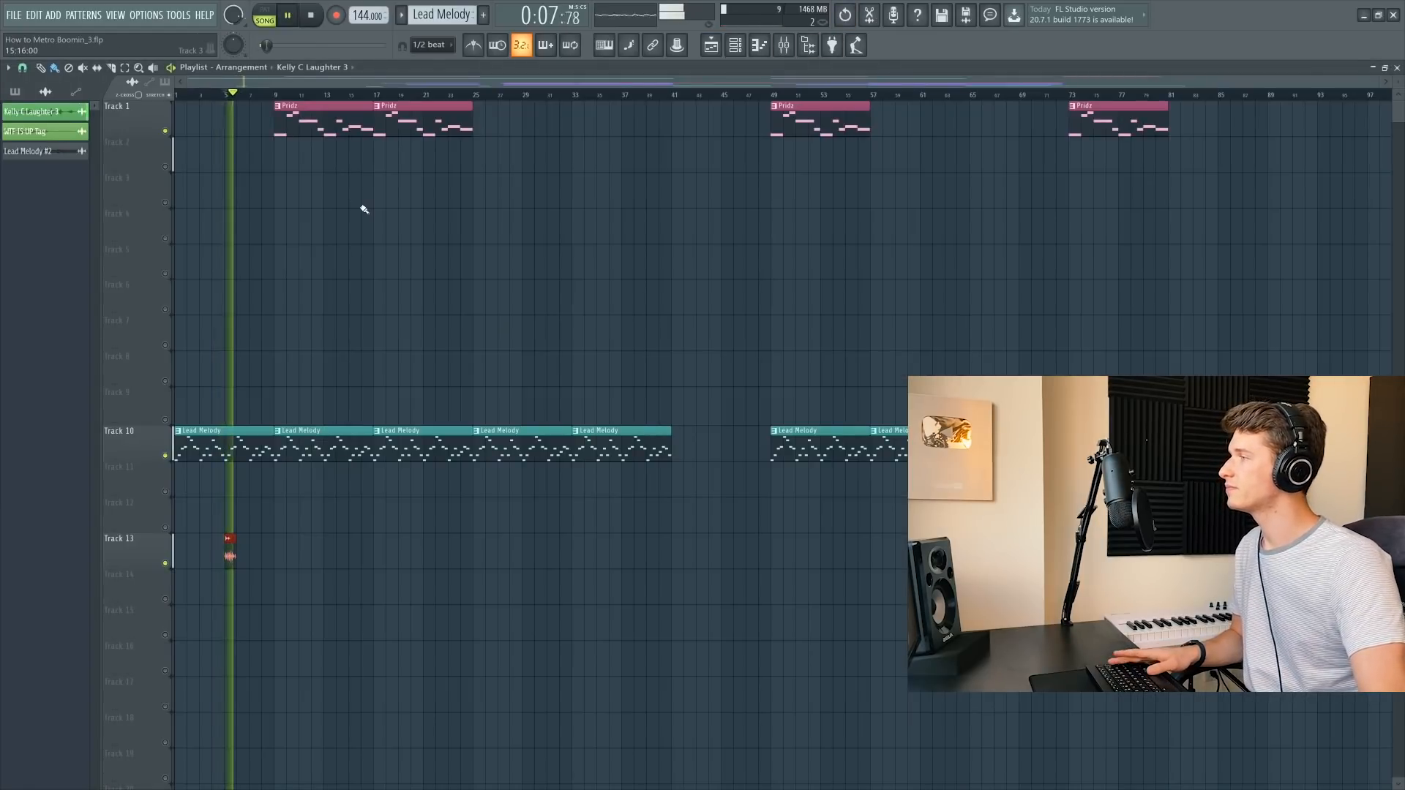
key("space")
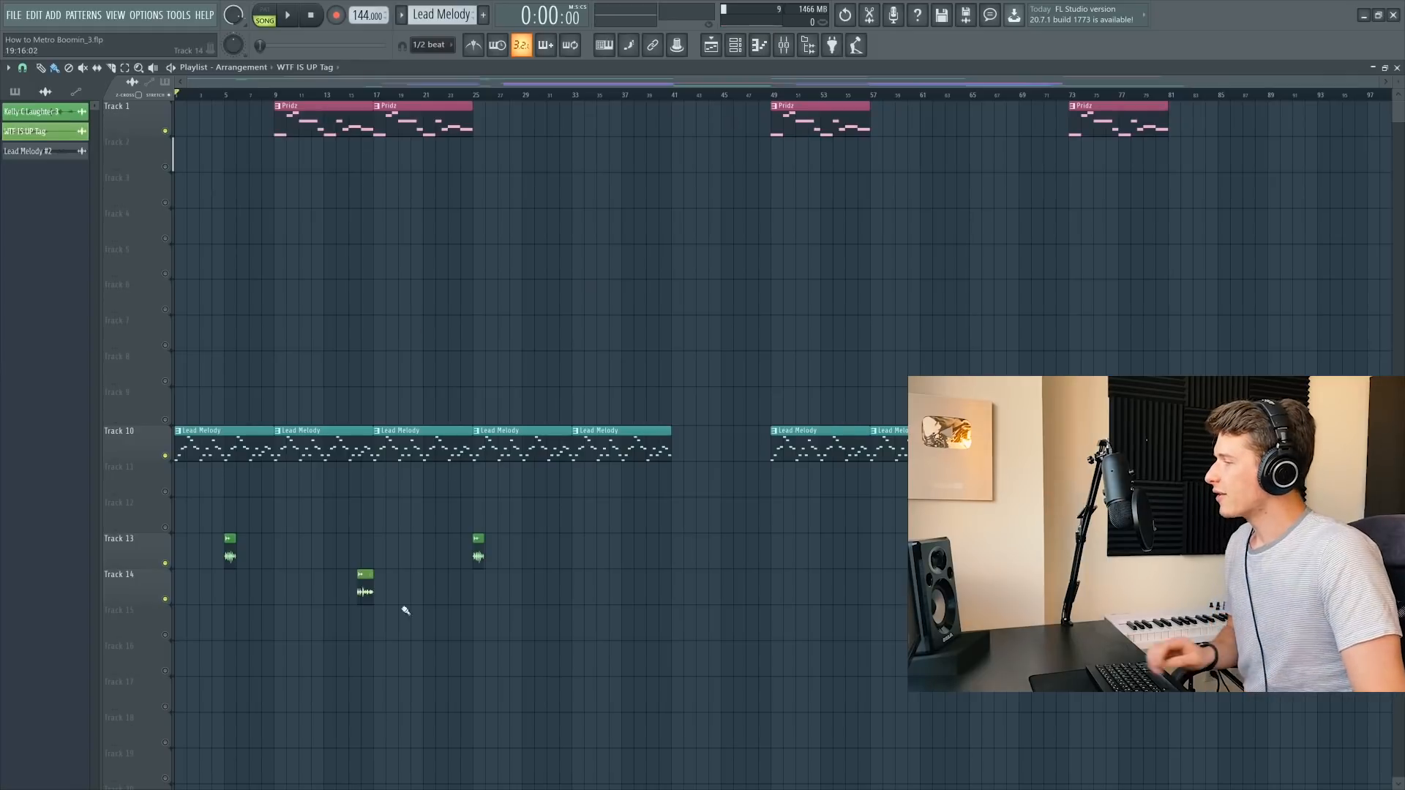
scroll(341, 615, "up", 5)
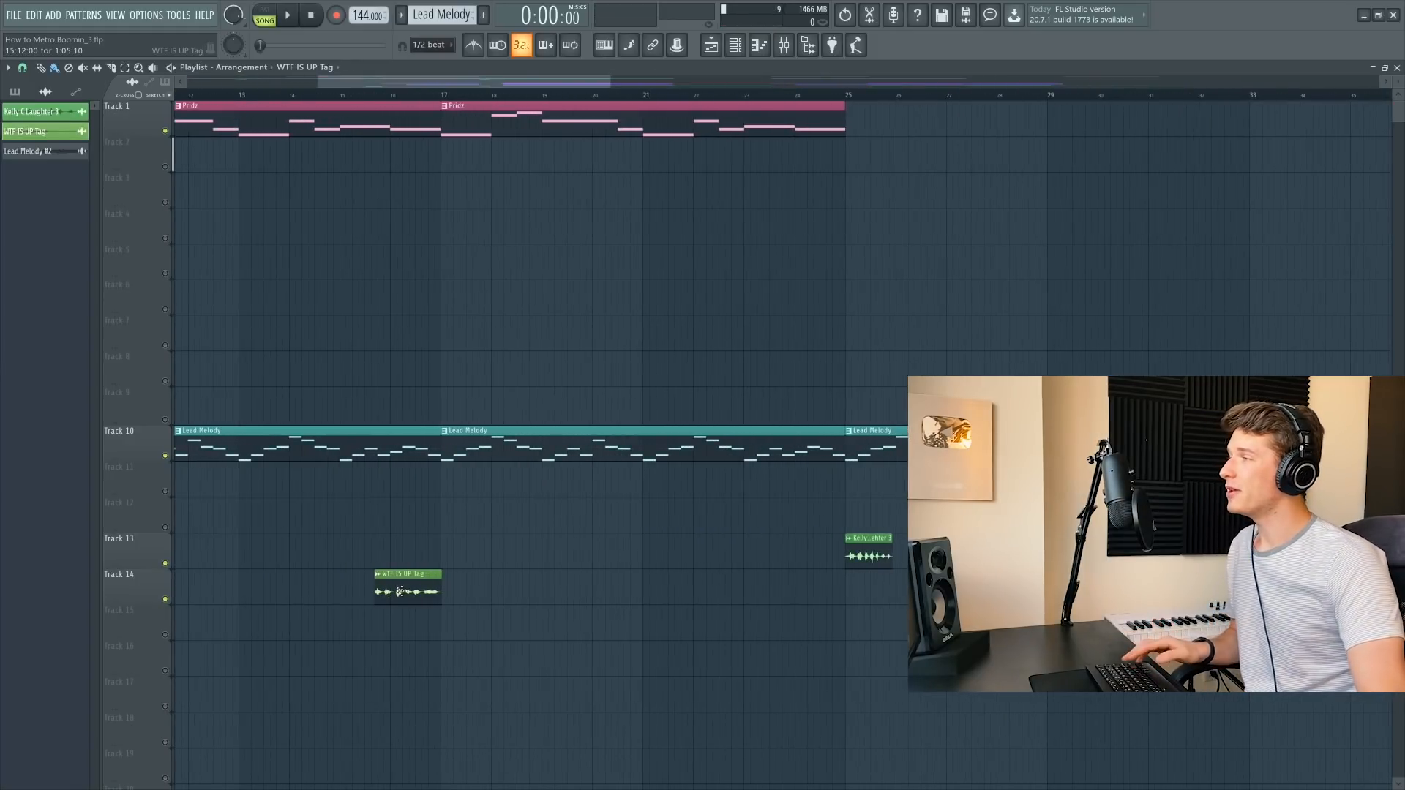
scroll(333, 274, "down", 5)
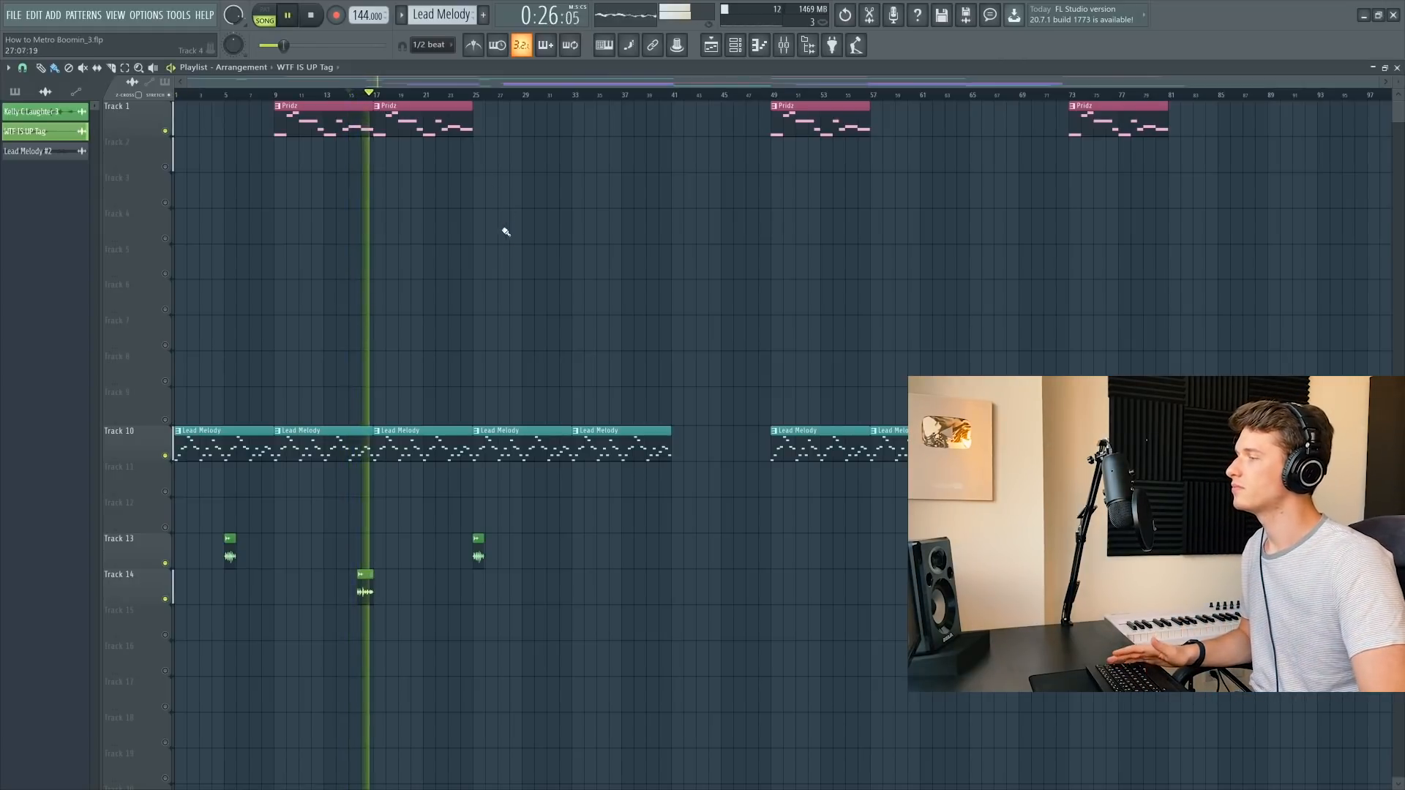
left_click(312, 16)
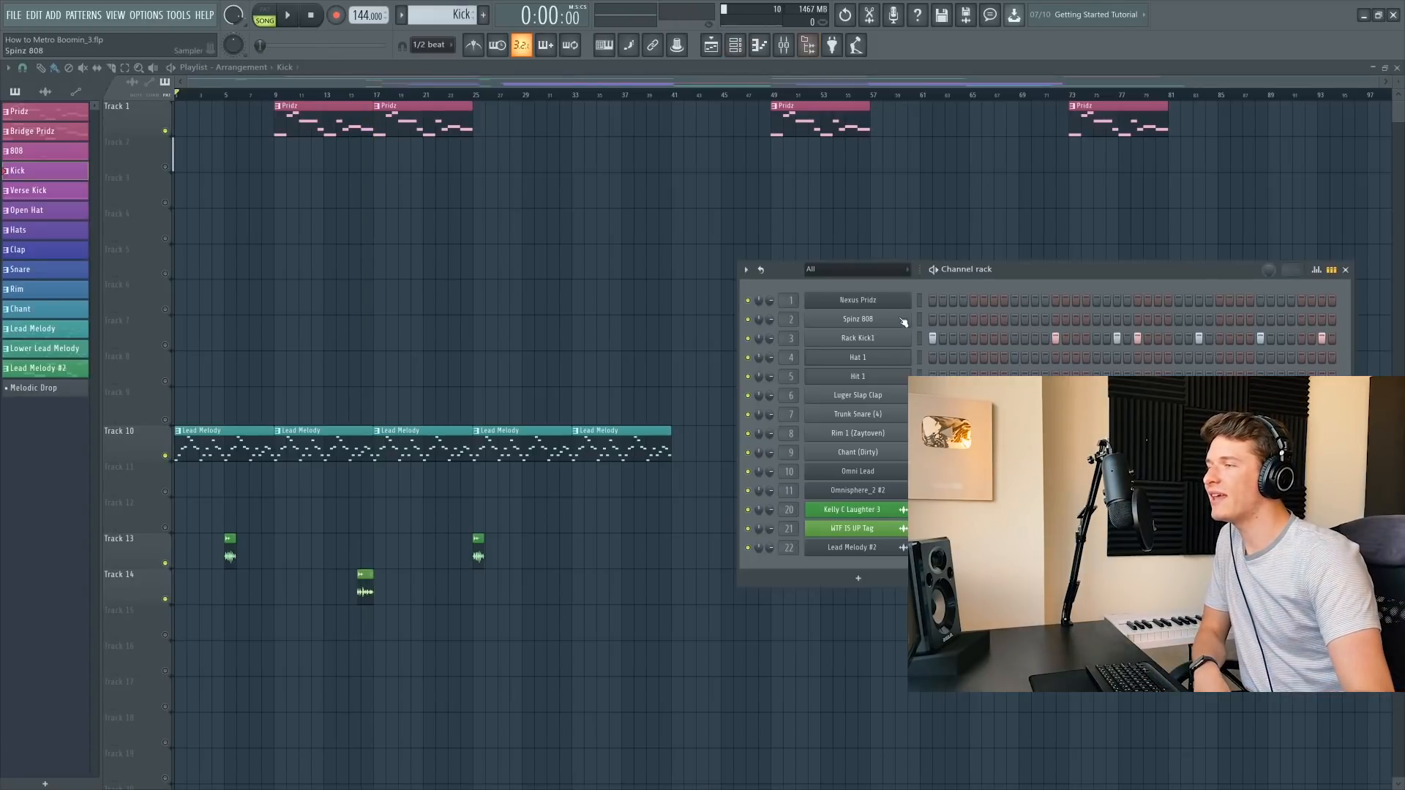
Preview the Rack Kick1 sample from its channel settings.
left_click(900, 338)
left_click(334, 420)
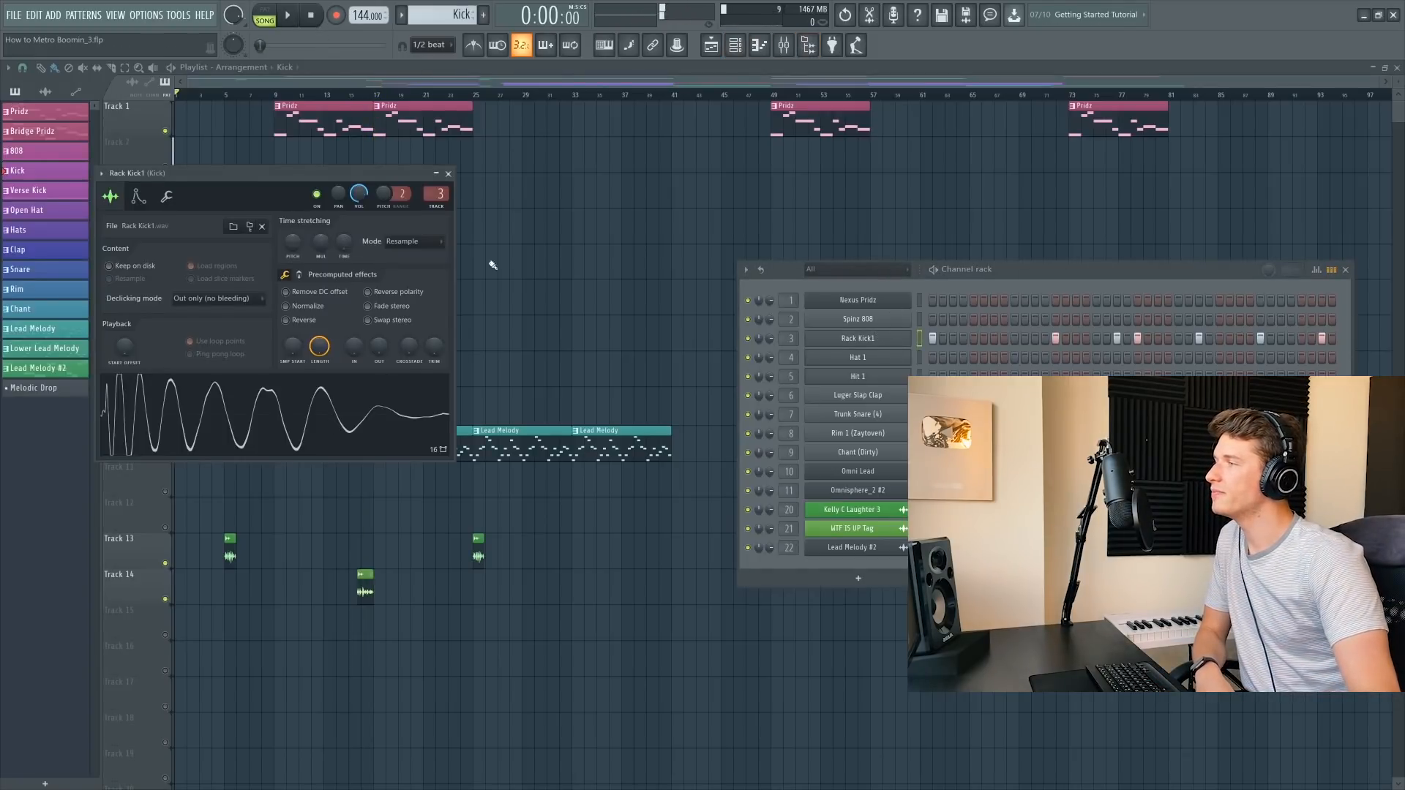
key("Escape")
Play the Kick pattern in pattern mode while viewing its notes and its mixer track, and return to the playlist.
left_click(760, 46)
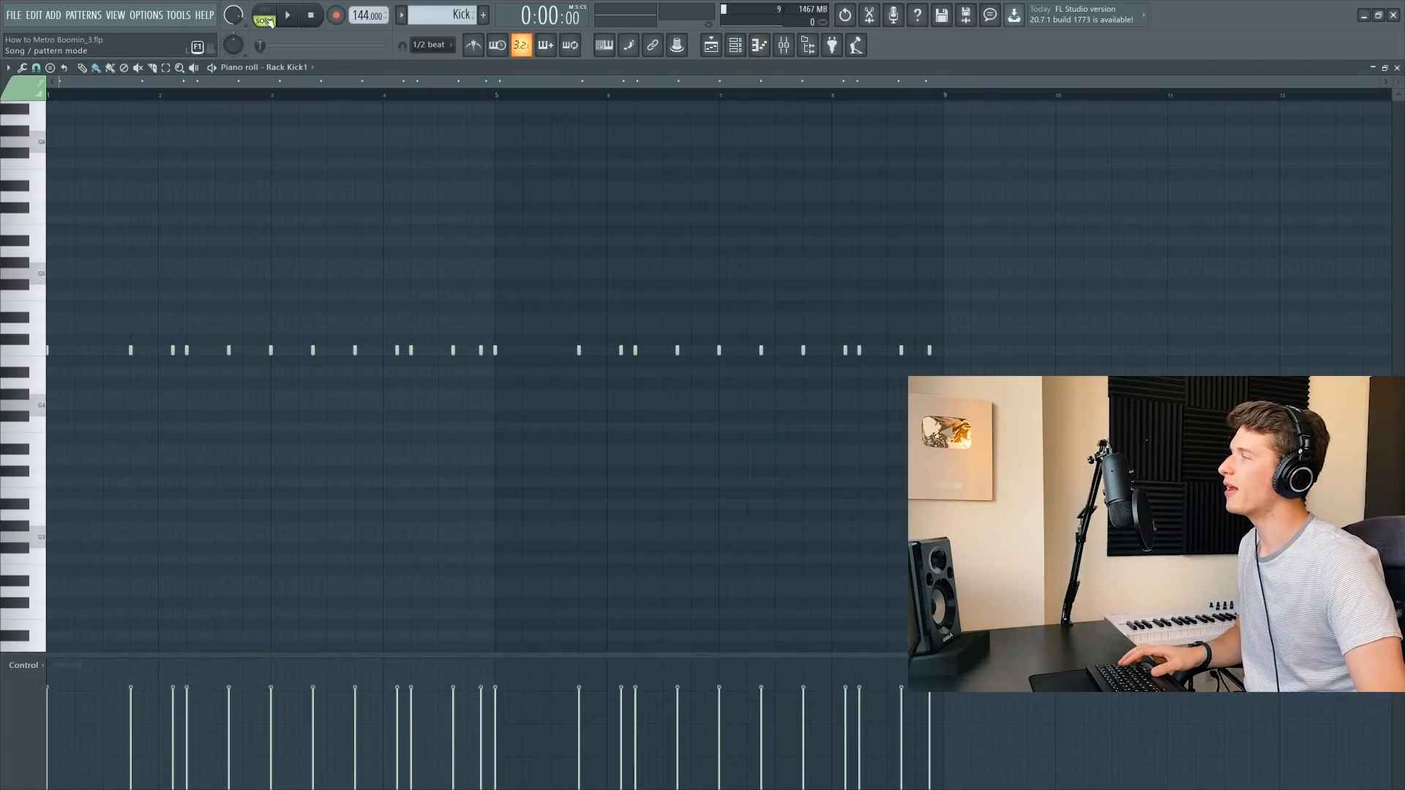
left_click(269, 21)
key("space")
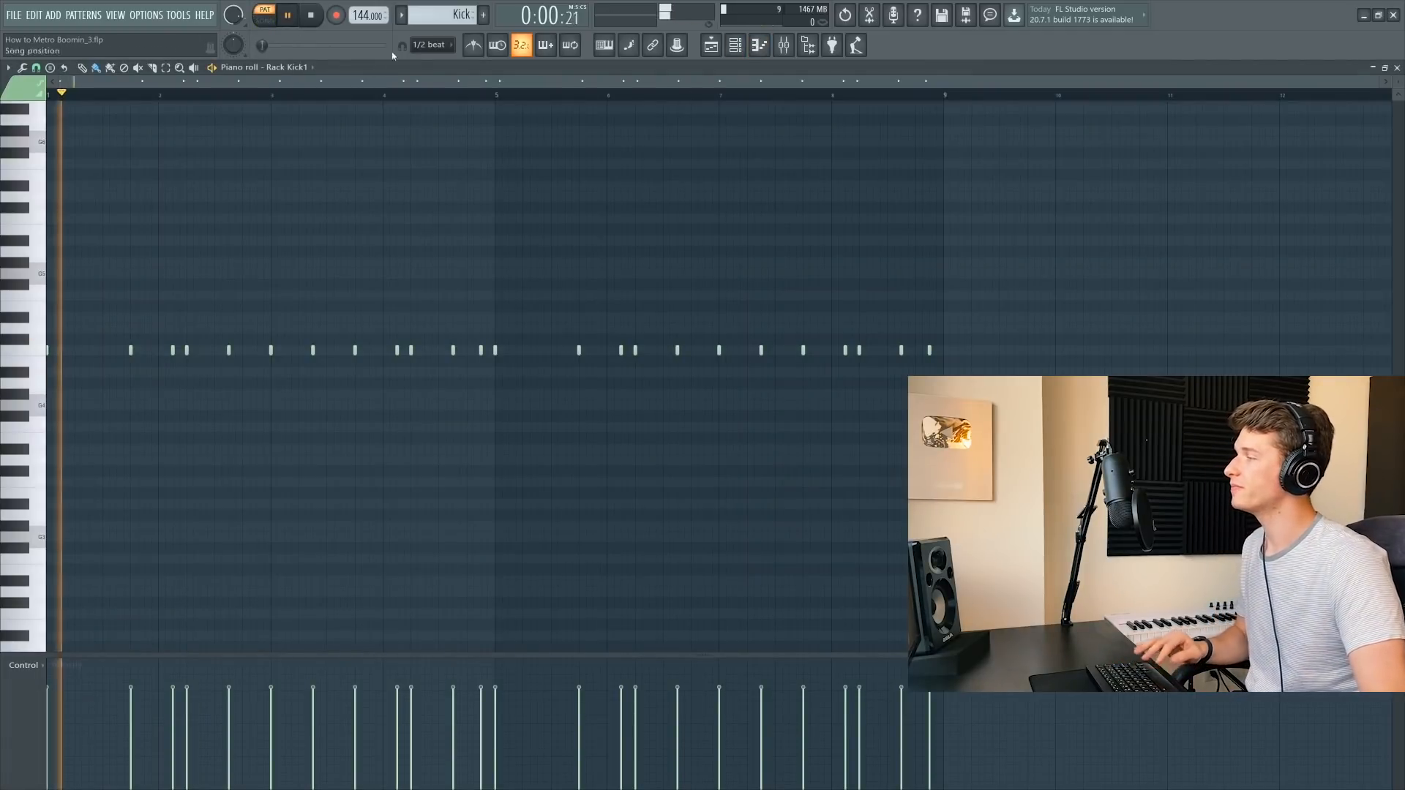
left_click(804, 43)
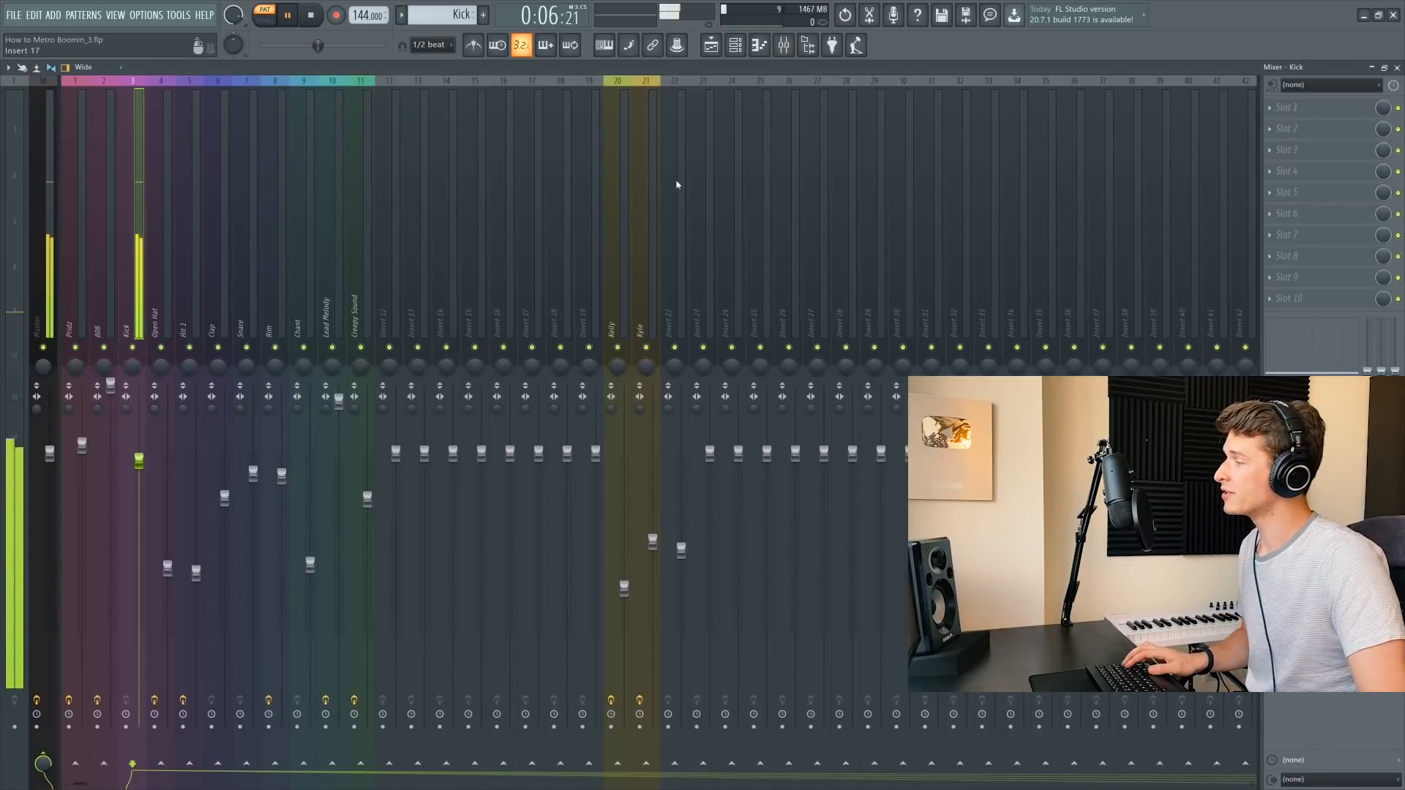
key("F5")
key("space")
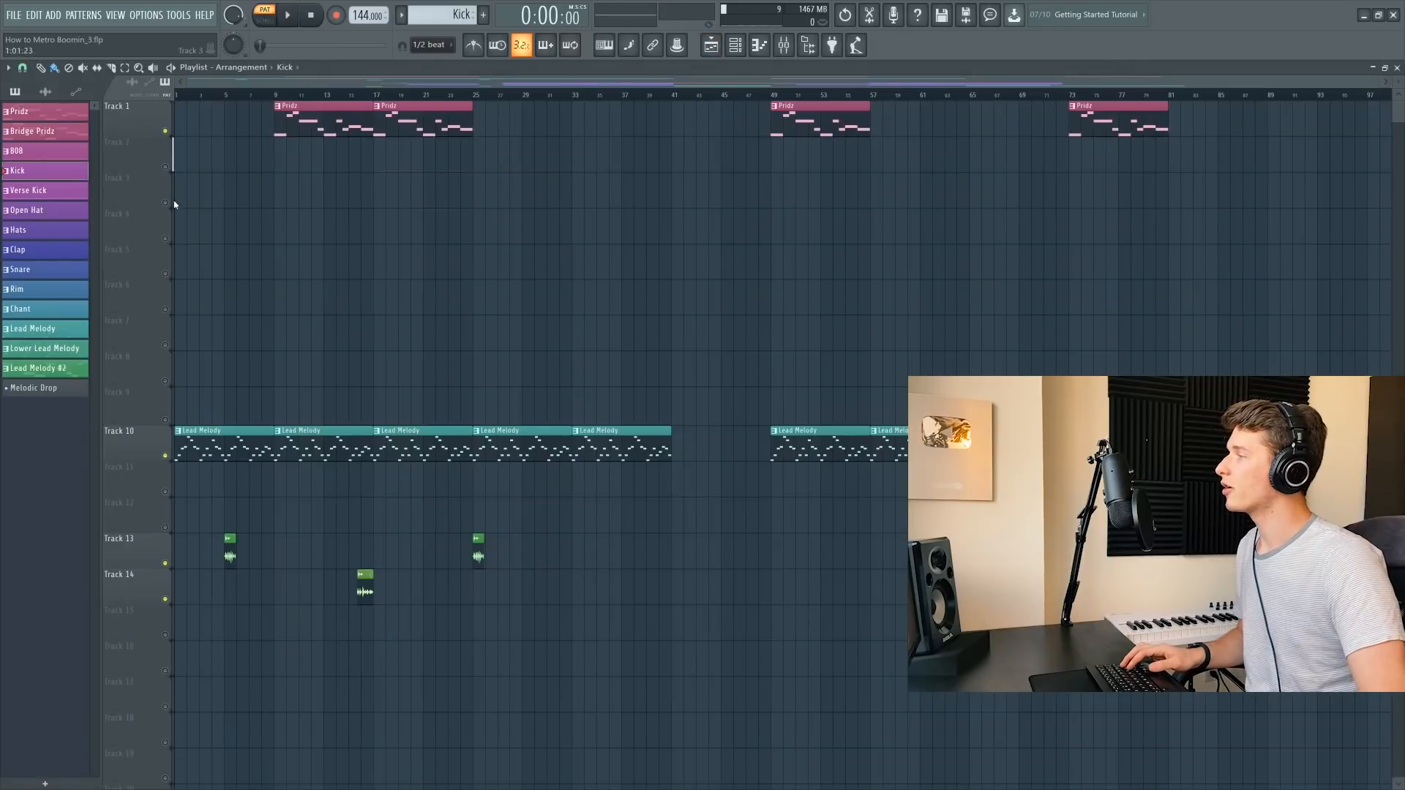
Place the Kick pattern on track 3 at bar 17 and preview the Luger Slap Clap sample.
left_click(379, 201)
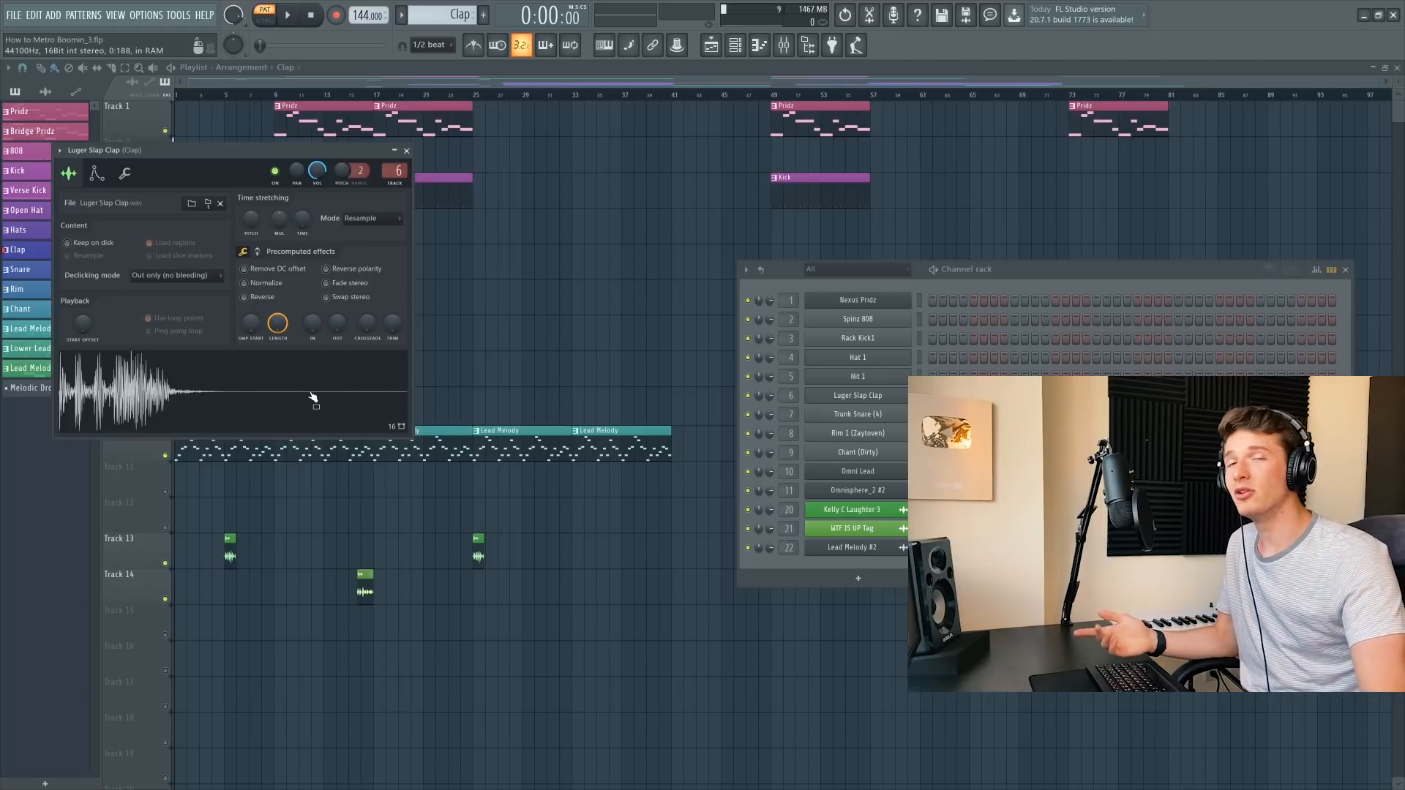
left_click(272, 381)
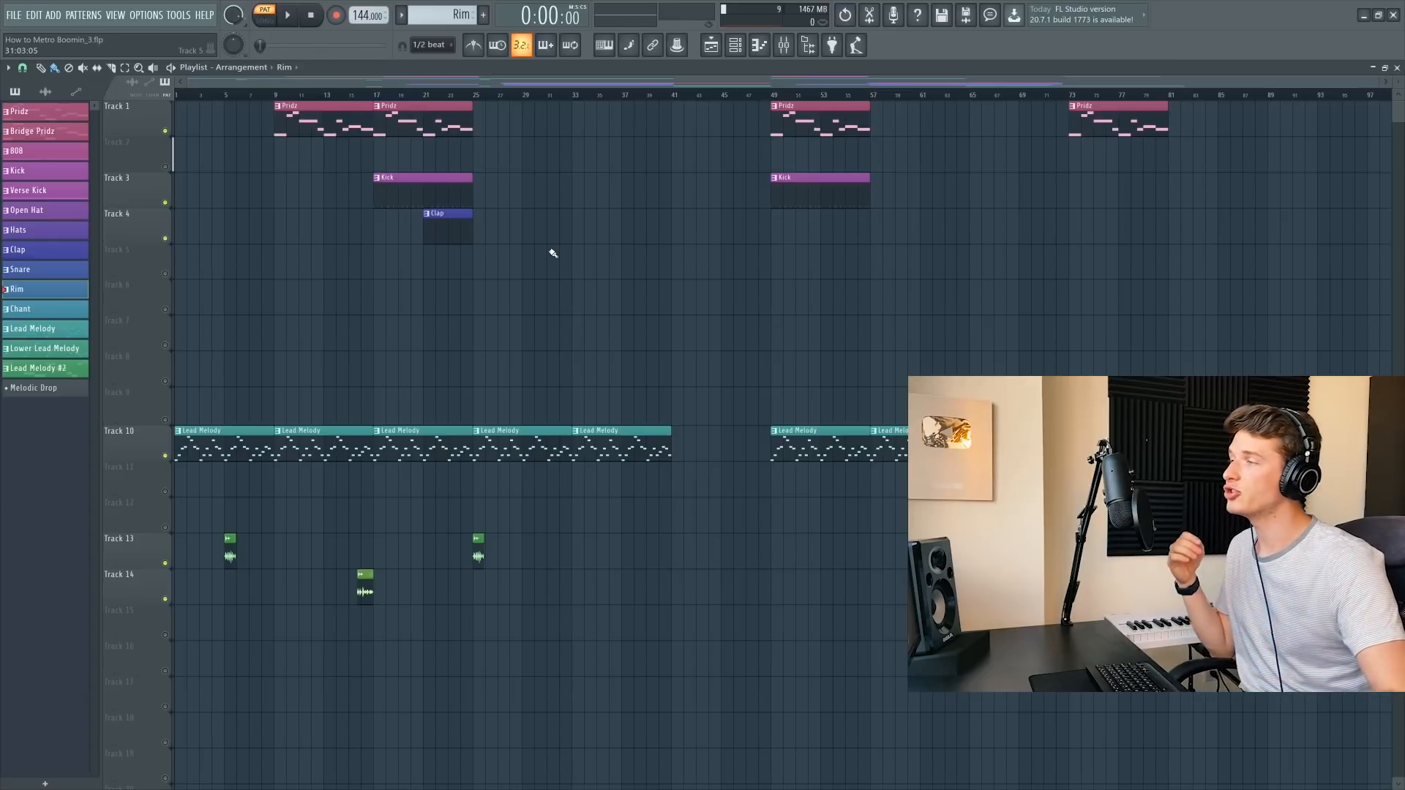
Preview the Rim 1 (Zaytoven) sample and inspect Fruity Reeverb 2 on the Rim mixer track.
left_click(736, 46)
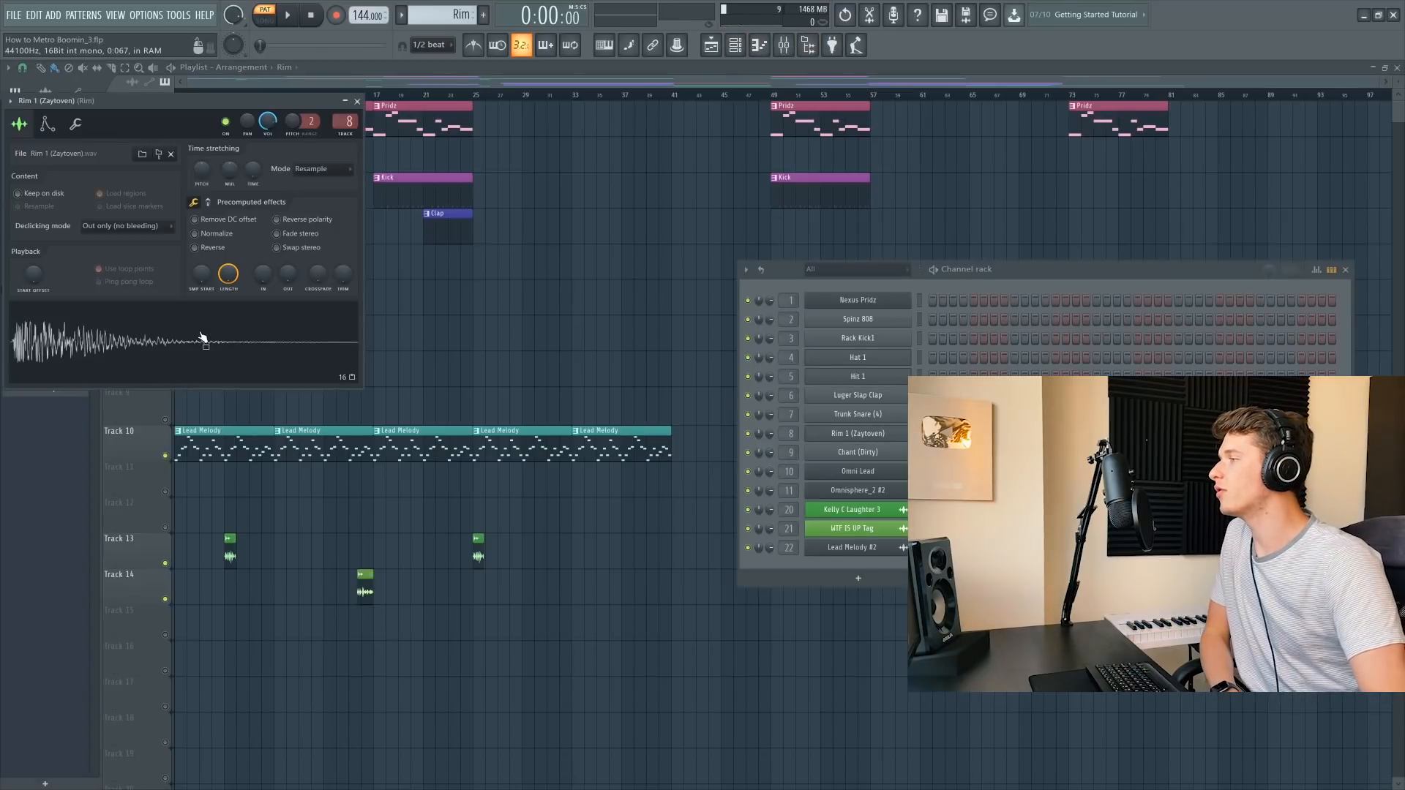
left_click(192, 329)
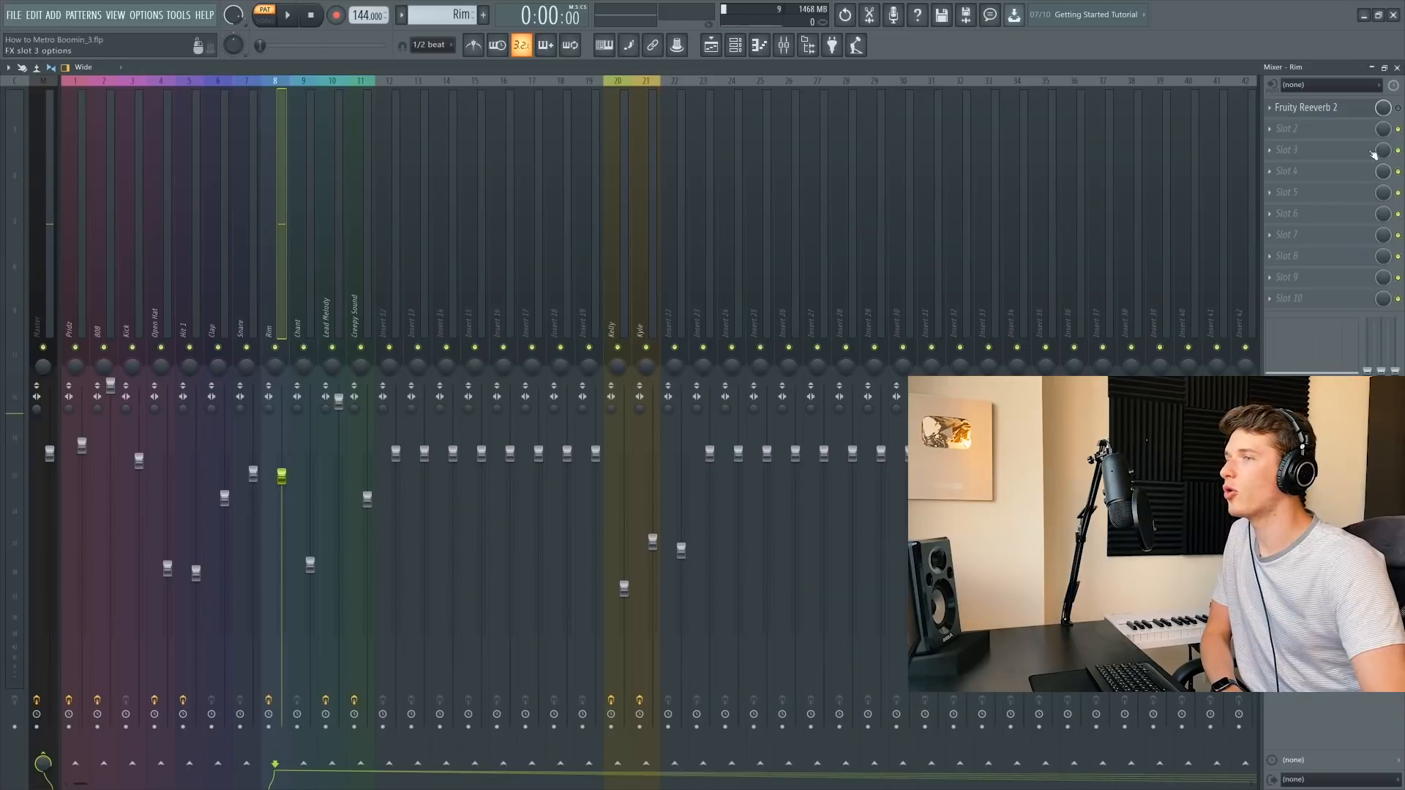
left_click(1306, 108)
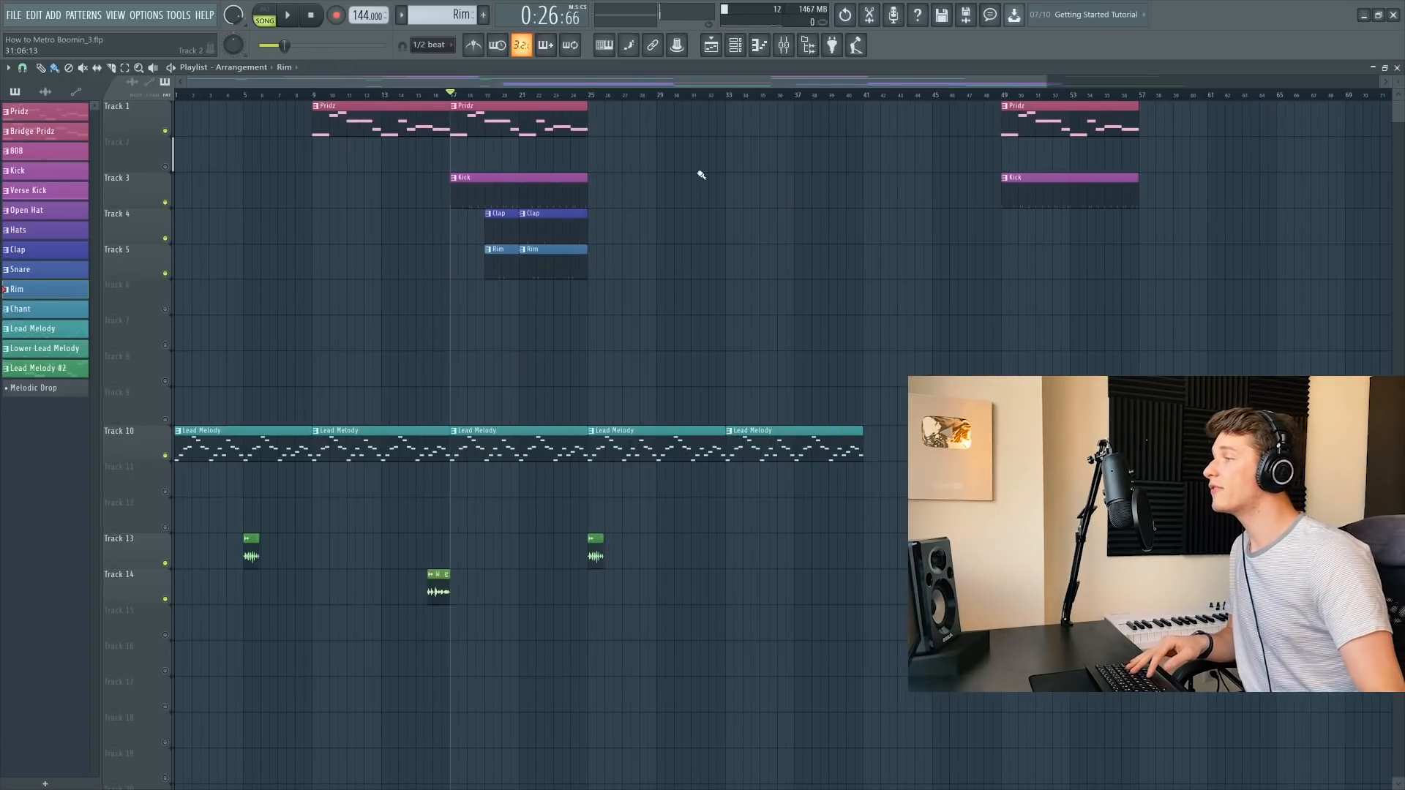
Audition the kick, clap and rim build-up from bar 17, and replay the arrangement from about bar 24.
key("space")
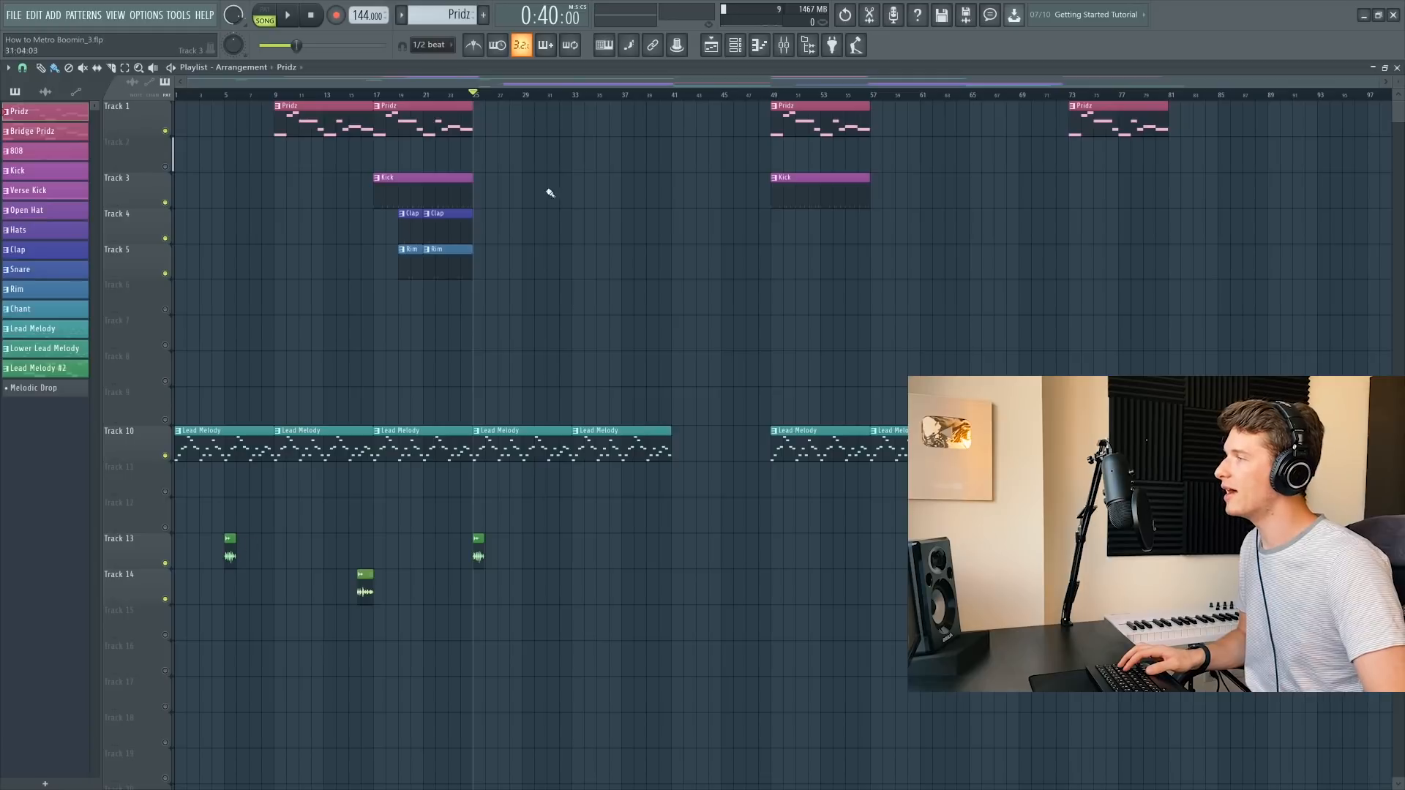
left_click(460, 98)
key("space")
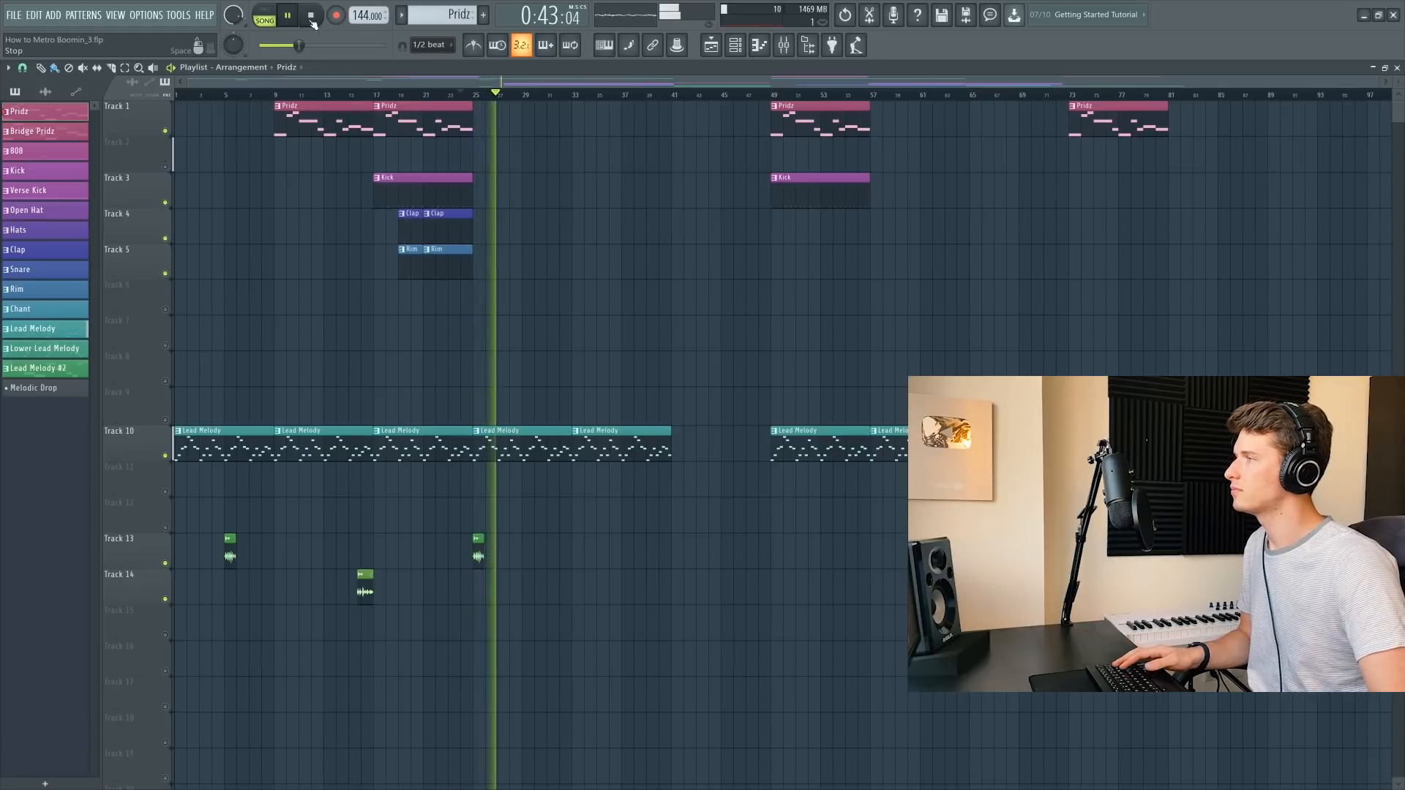
key("space")
Continue the Clap pattern on track 4 from bar 25 with full four-bar clips, removing the shortened one.
scroll(518, 148, "up", 3)
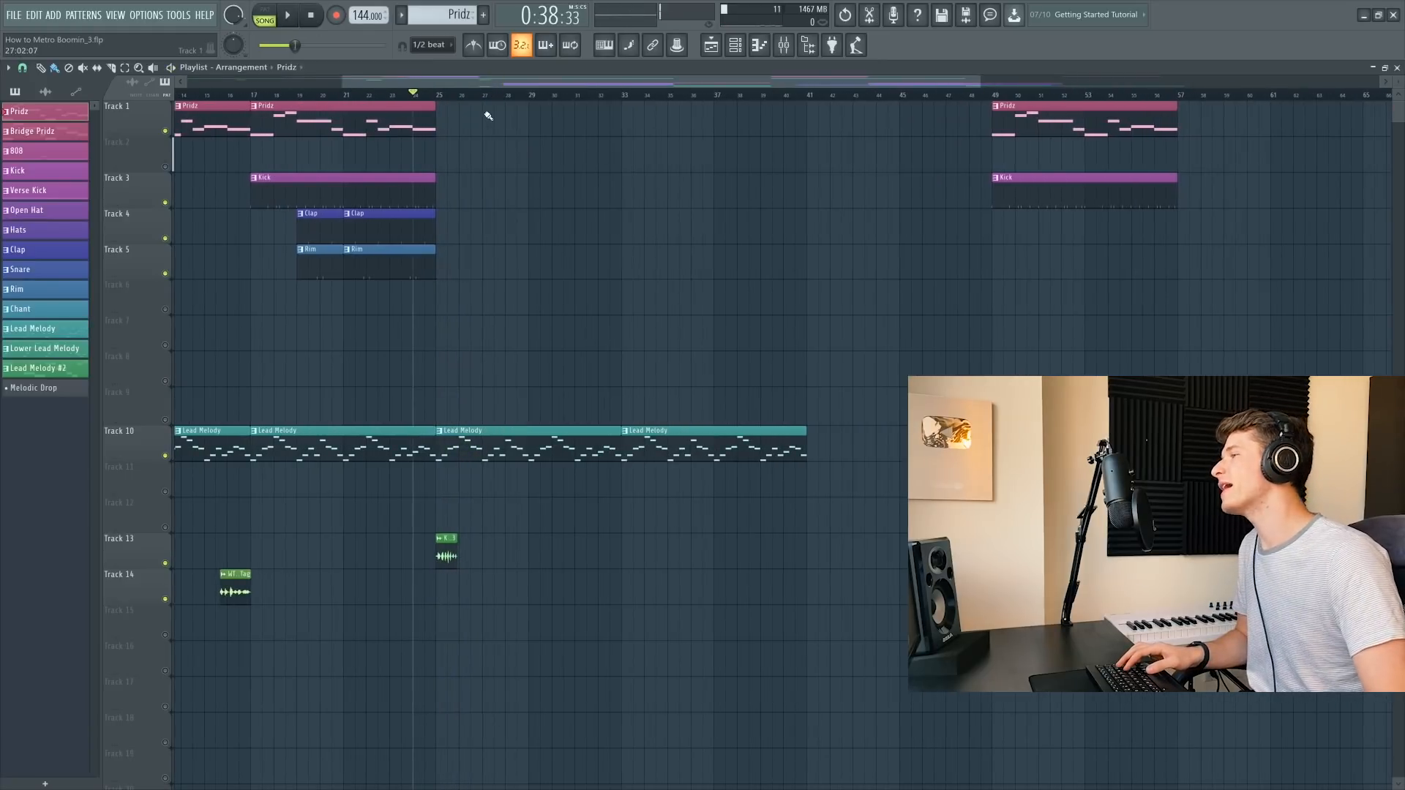
left_click(382, 186)
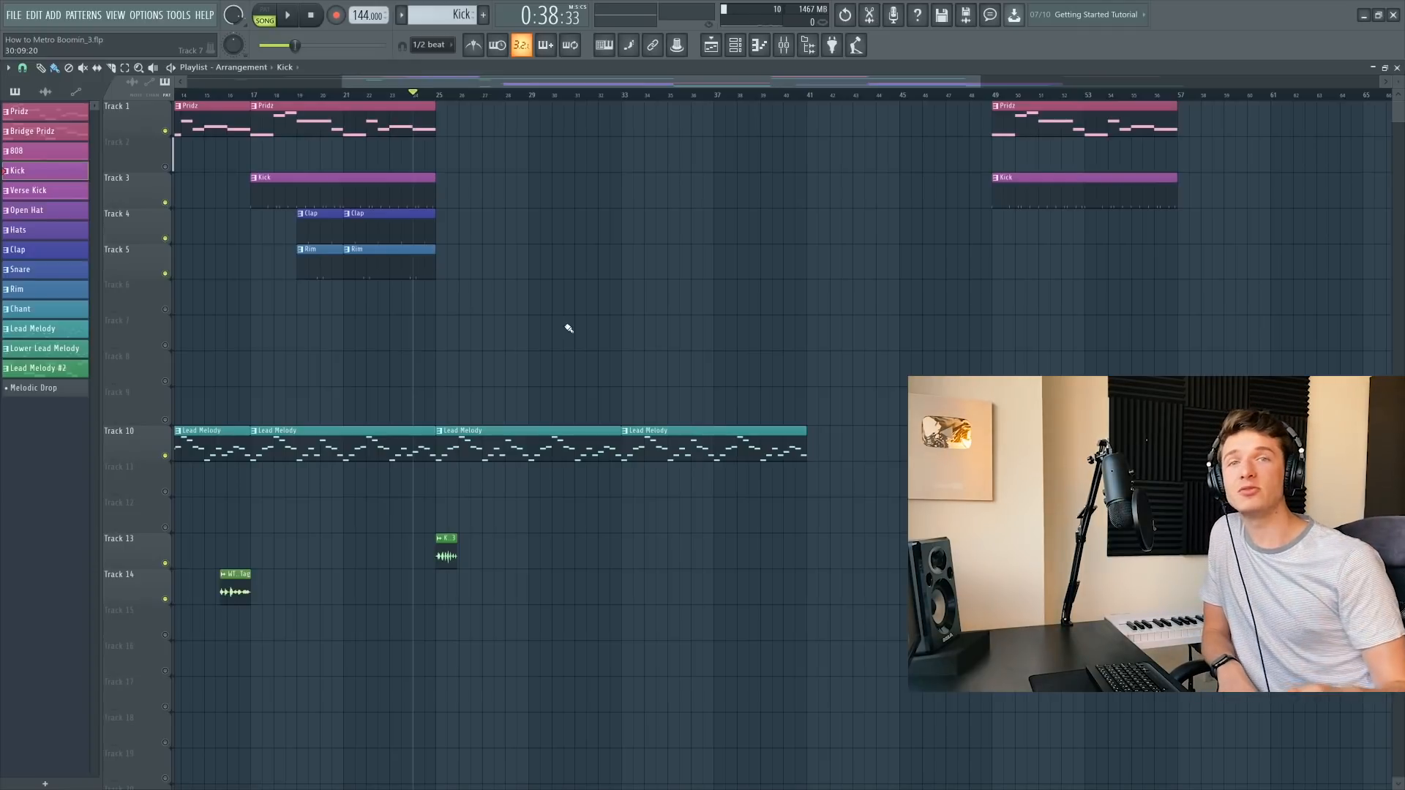
scroll(564, 302, "down", 3)
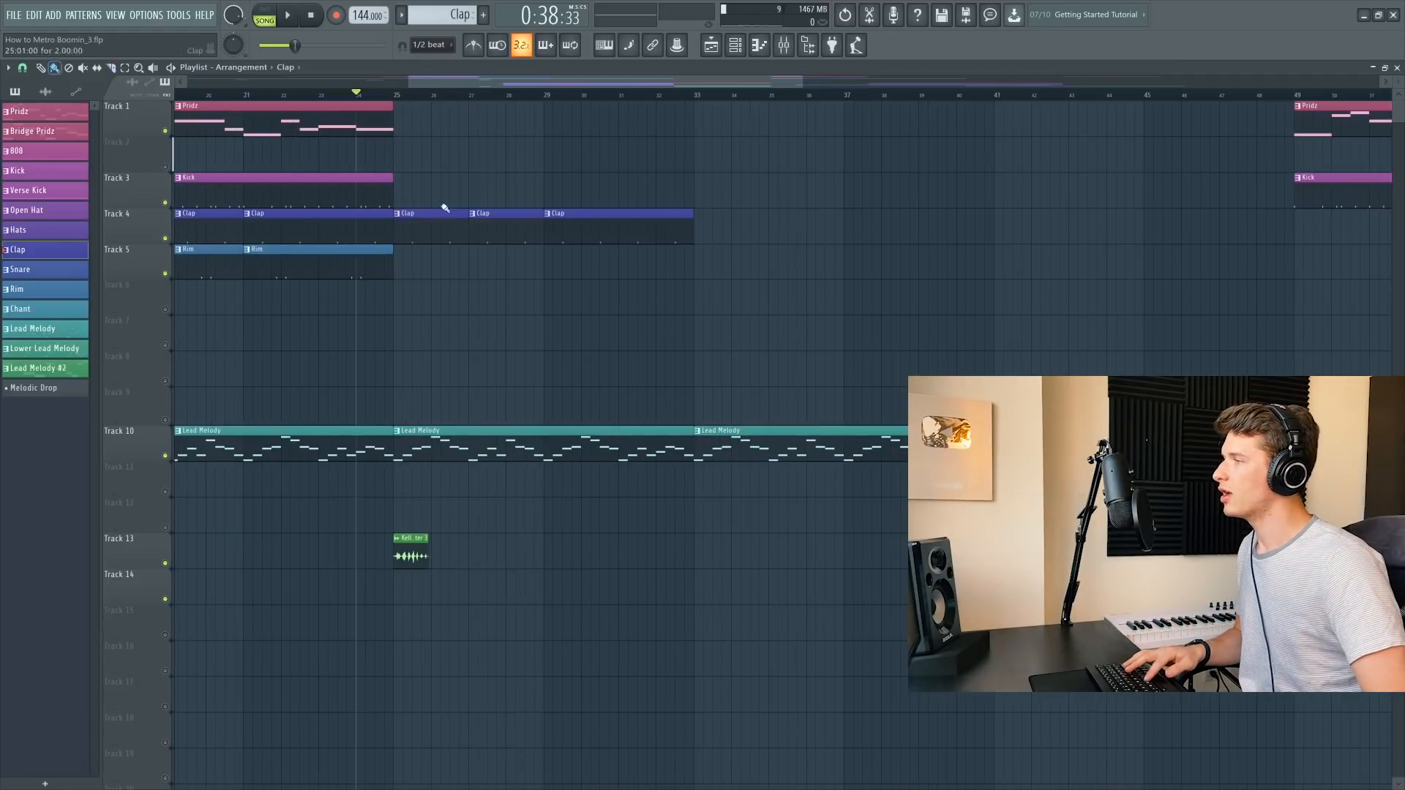
right_click(438, 220)
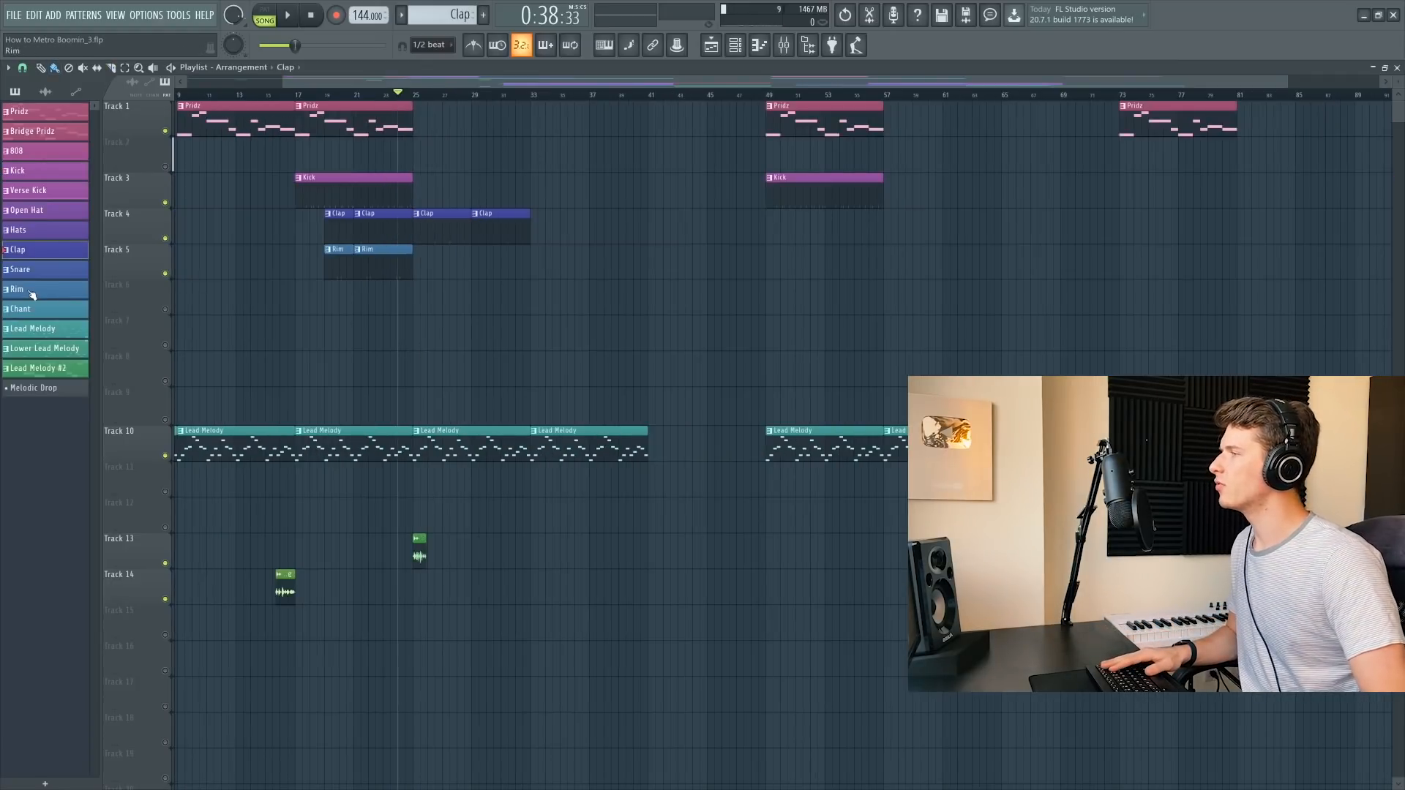
Preview the Trunk Snare (4) sample and place Snare pattern clips on track 5 starting at bar 25.
left_click(759, 46)
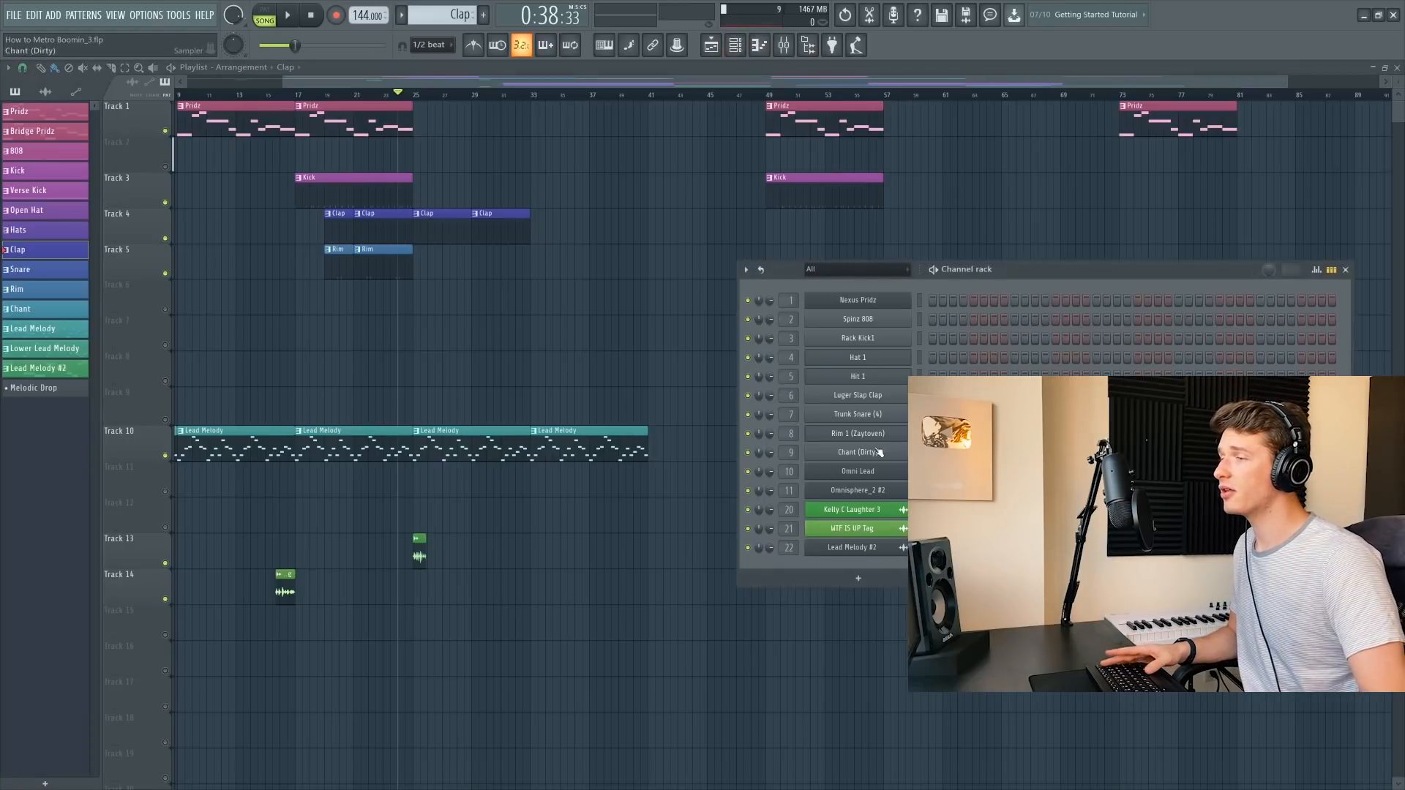
left_click(858, 414)
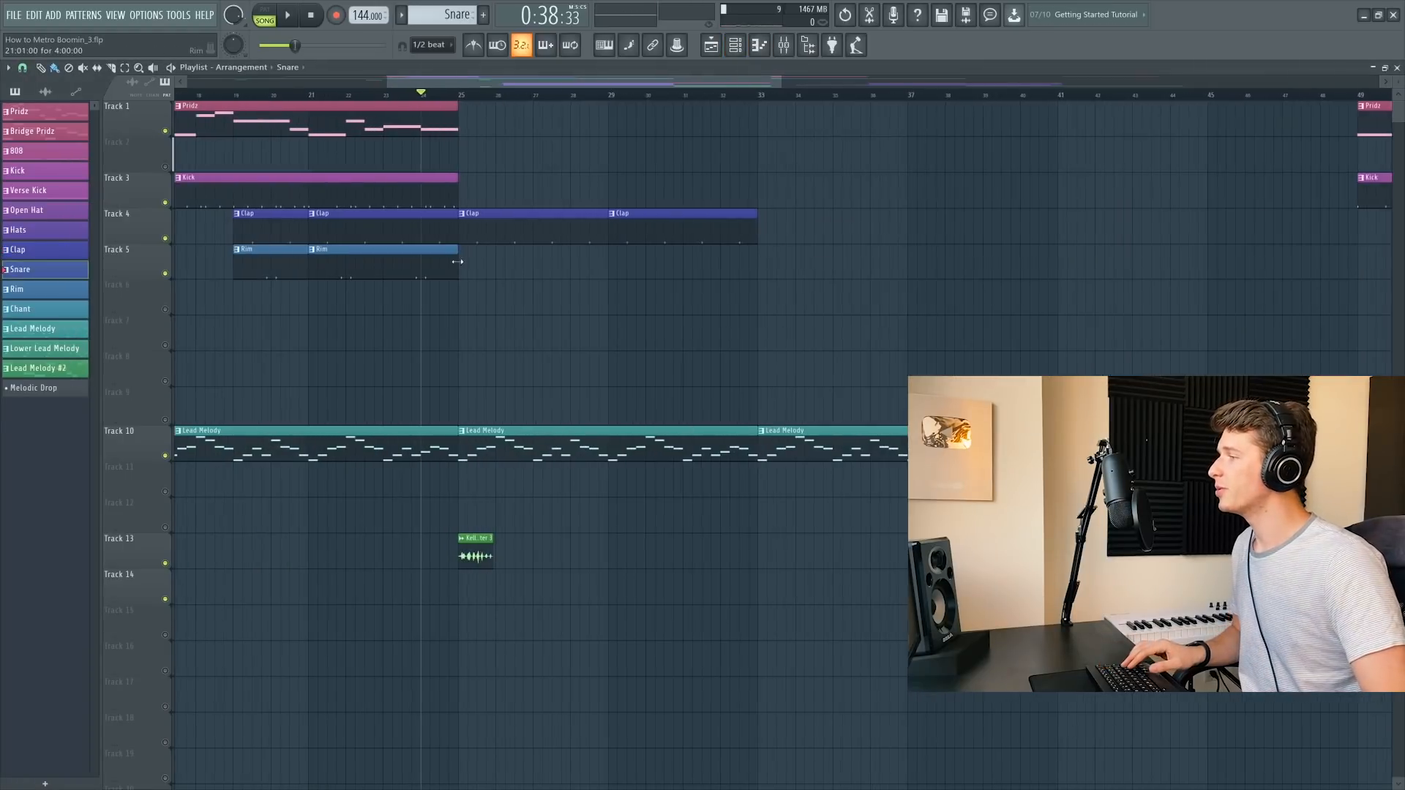
left_click(486, 249)
left_click_drag(527, 249, 543, 248)
left_click(622, 249)
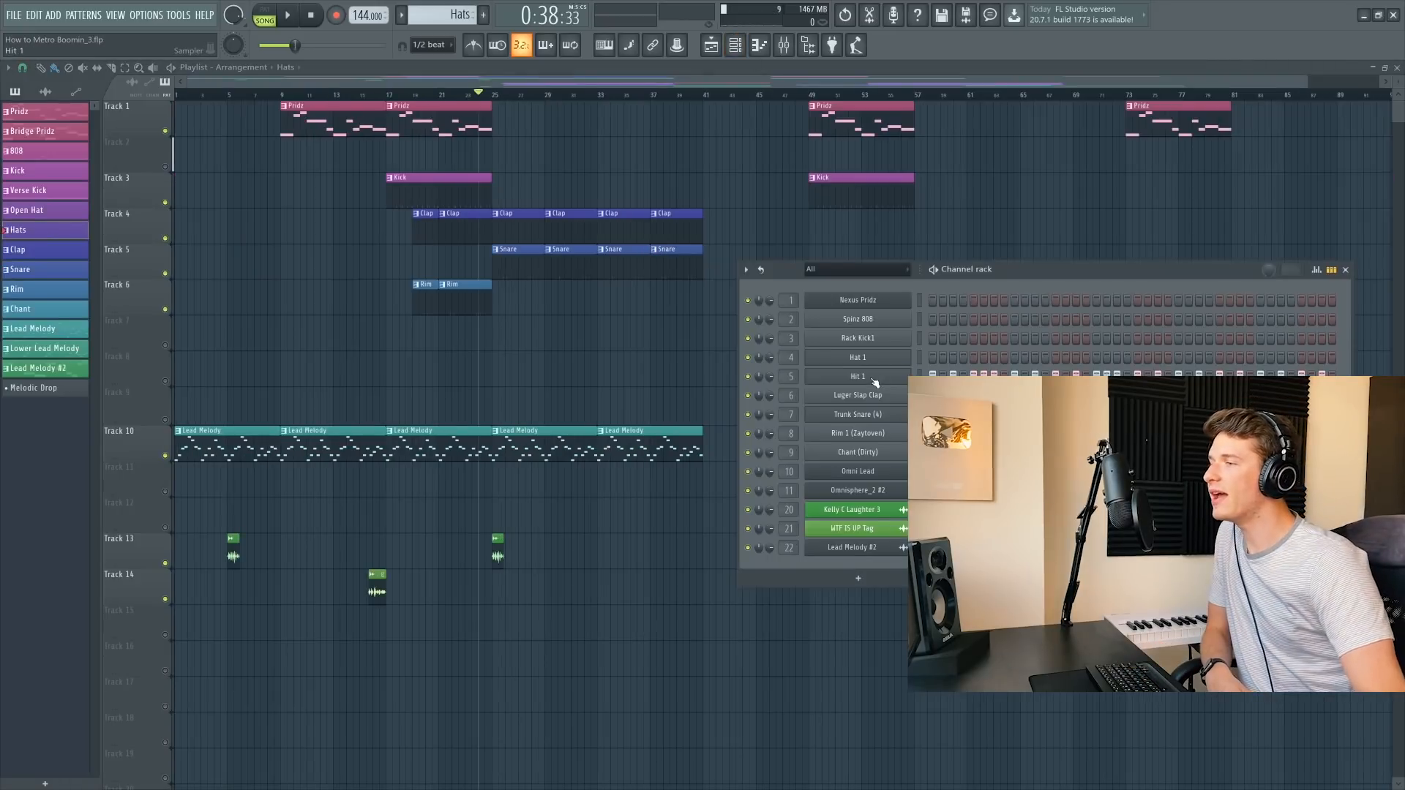
Preview the Hit 1 hi-hat sample and play the Hats pattern in pattern mode from the piano roll.
left_click(873, 378)
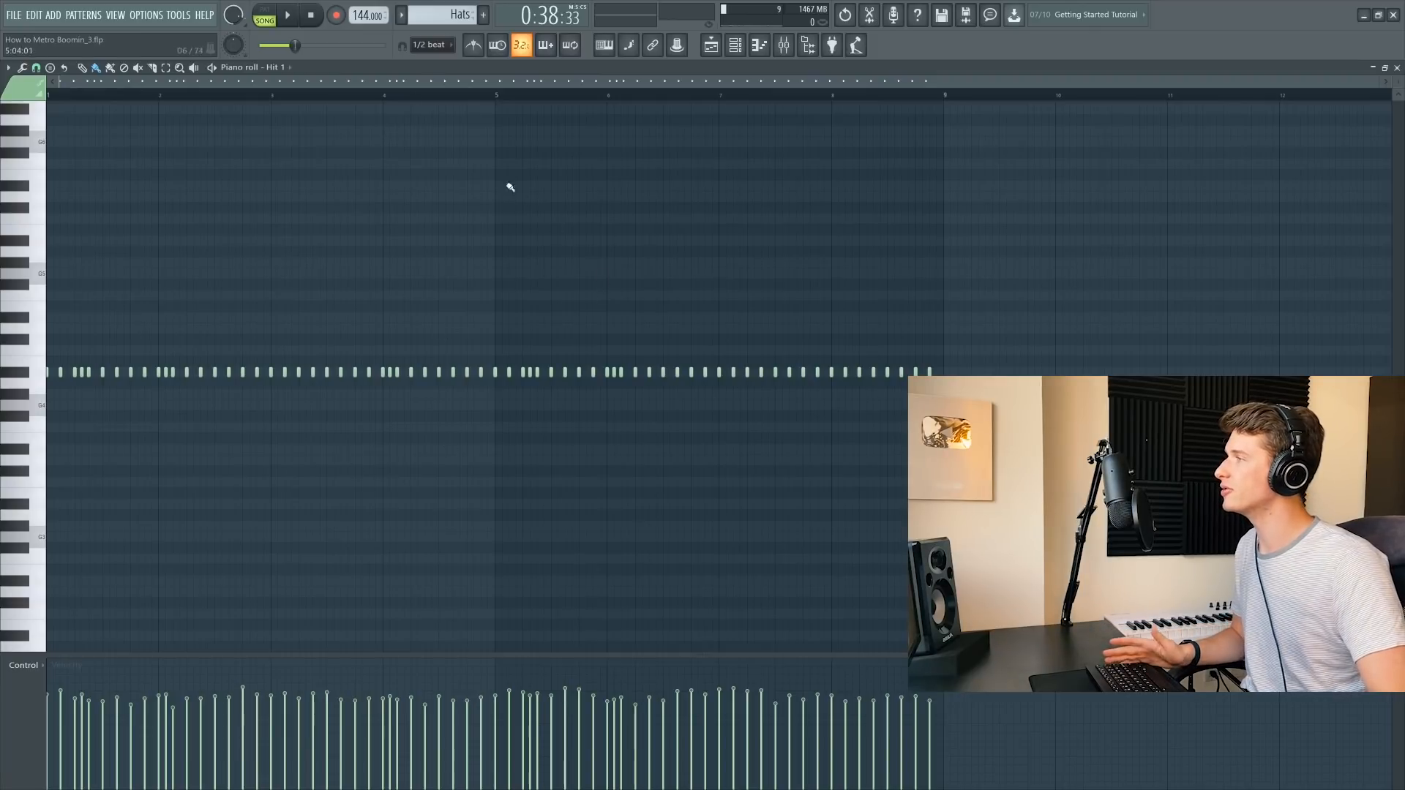
key("l")
key("space")
Open Fruity Reeverb 2 on the Hit 1 mixer track and switch the effect on.
left_click(784, 46)
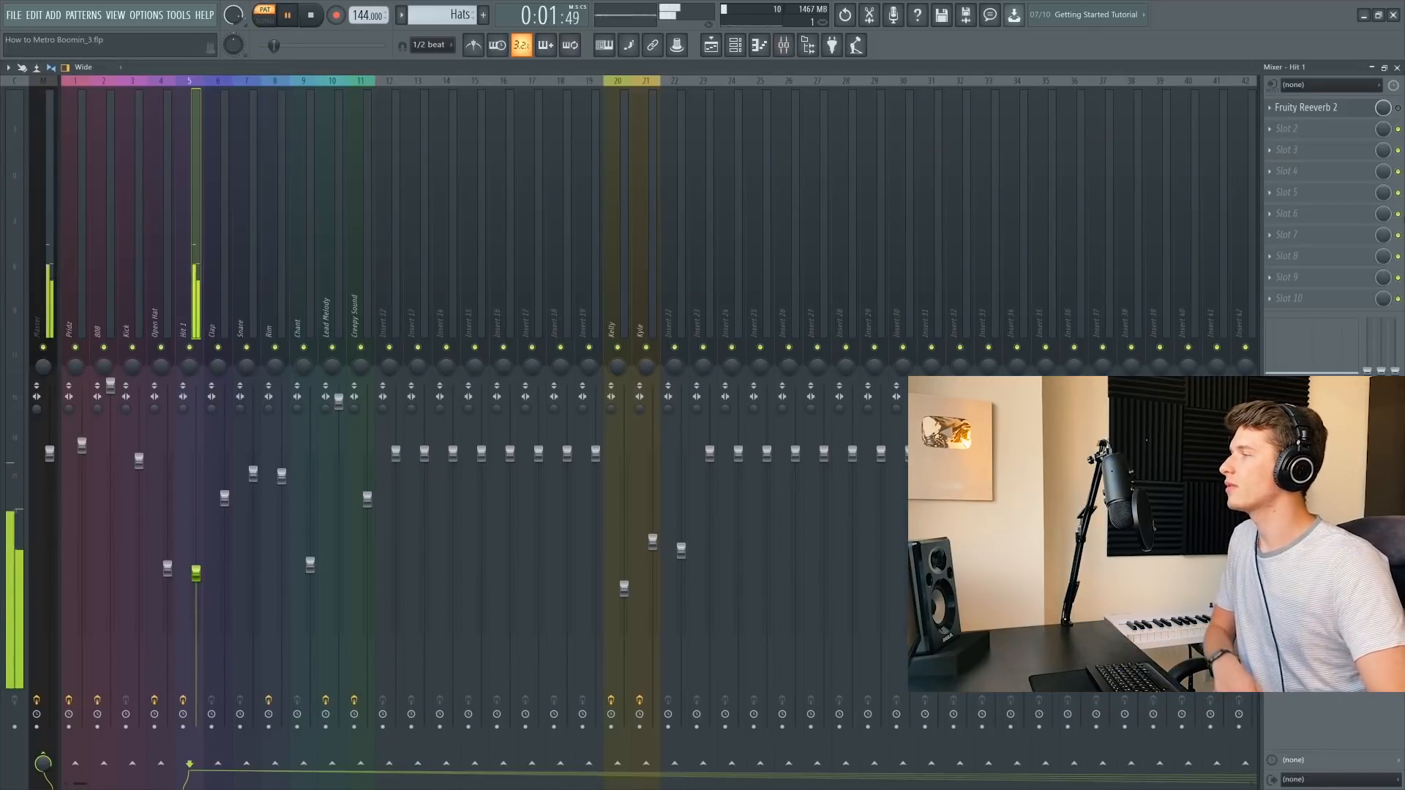
left_click(1337, 109)
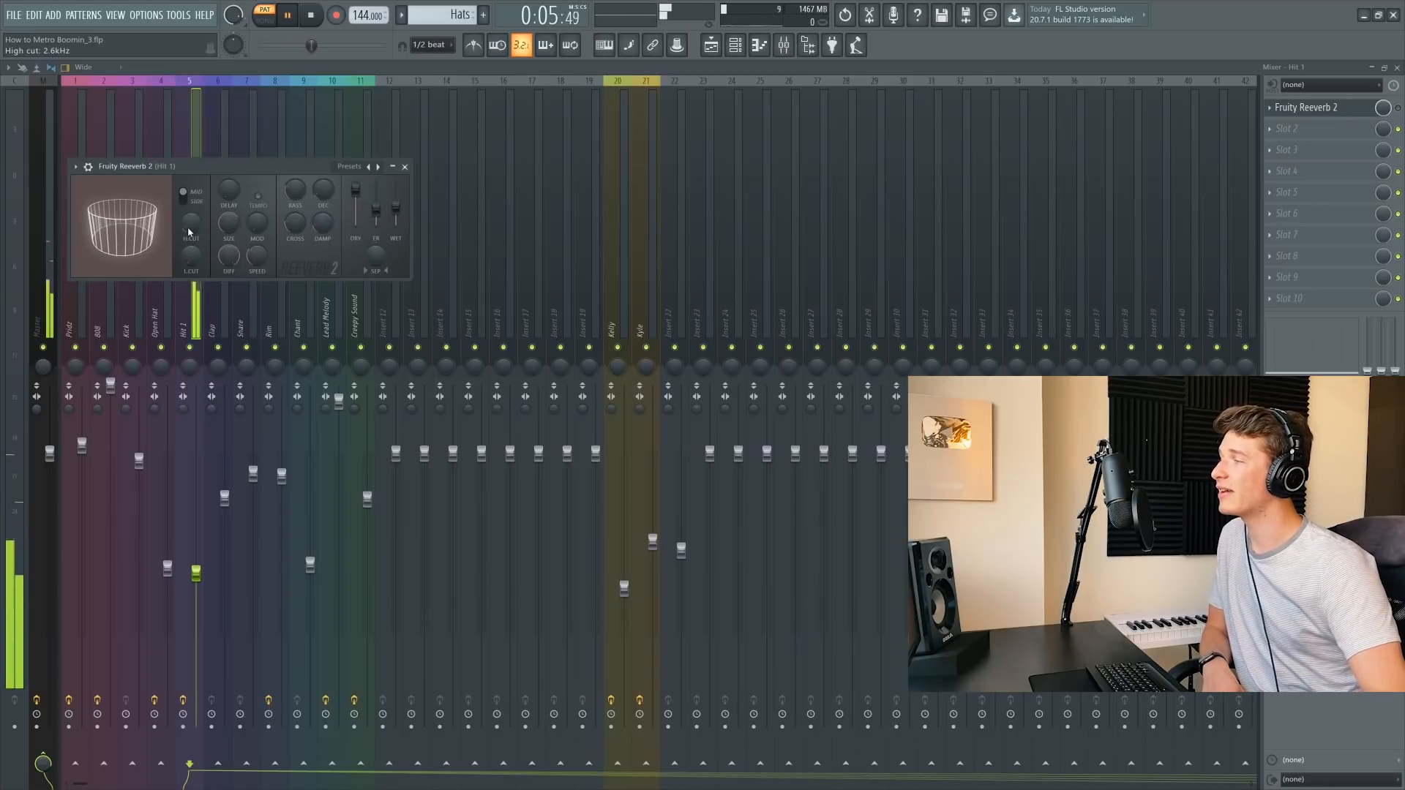
left_click(1397, 108)
left_click(1338, 108)
Return to the playlist and audition the arrangement in song mode from bar 25 with the Hats clips on track 5.
left_click(761, 47)
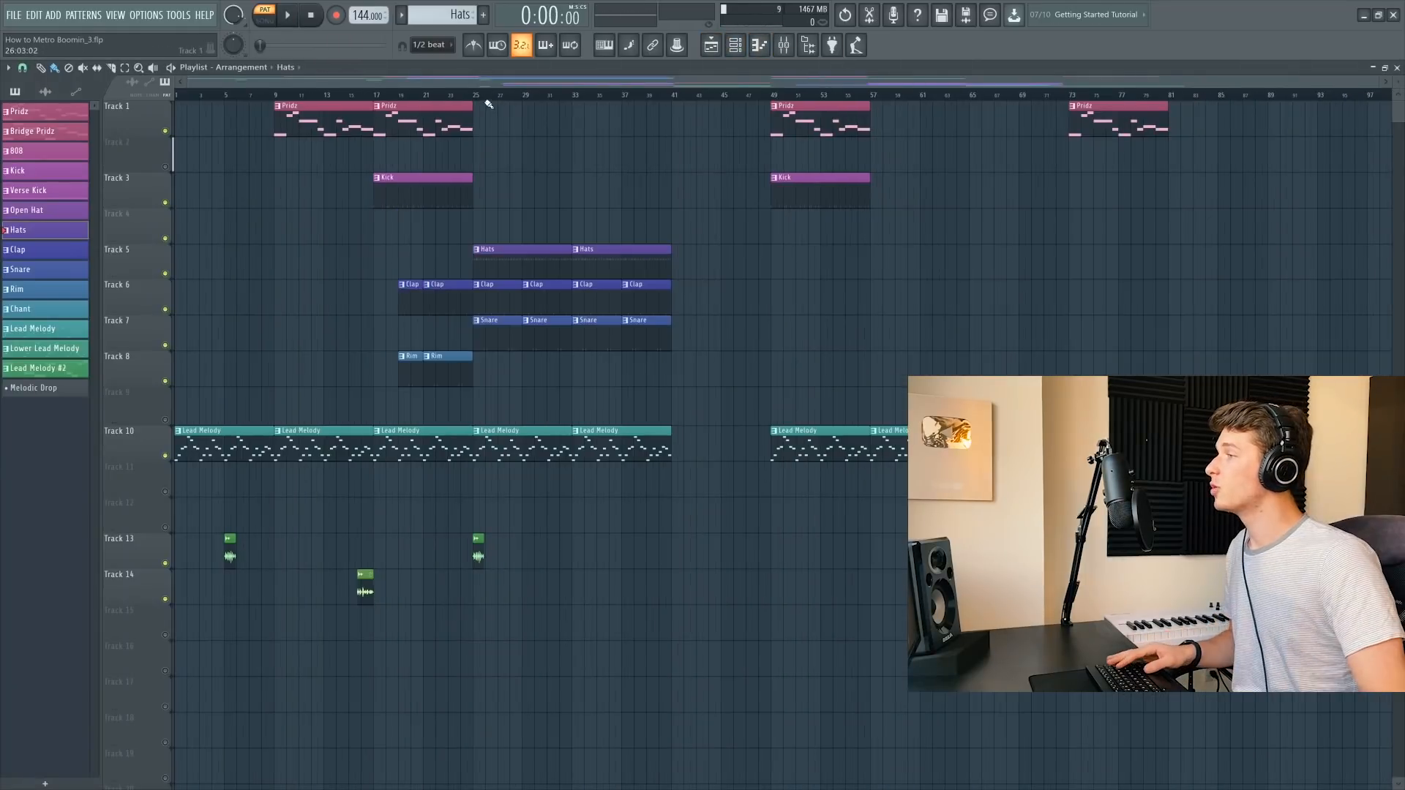
left_click(483, 96)
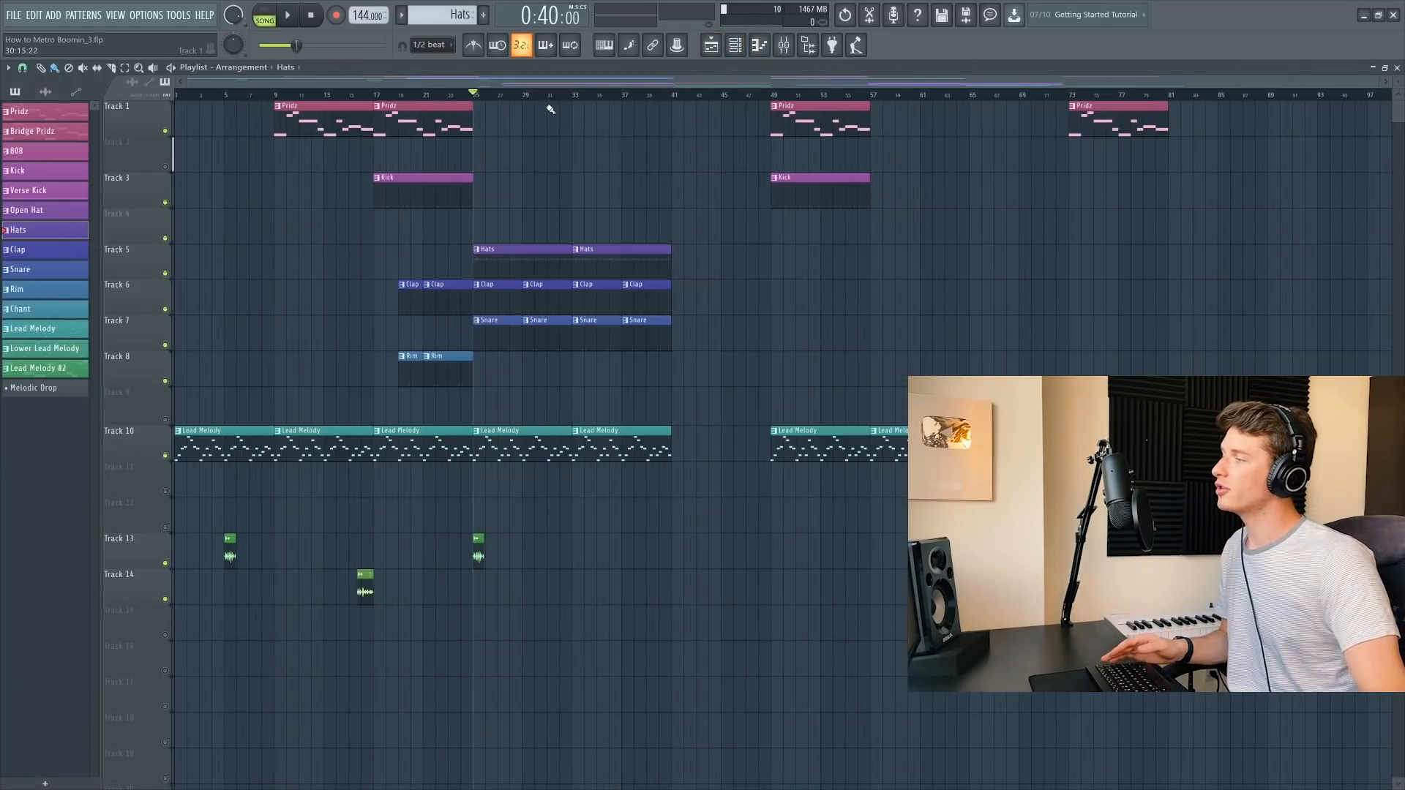
key("space")
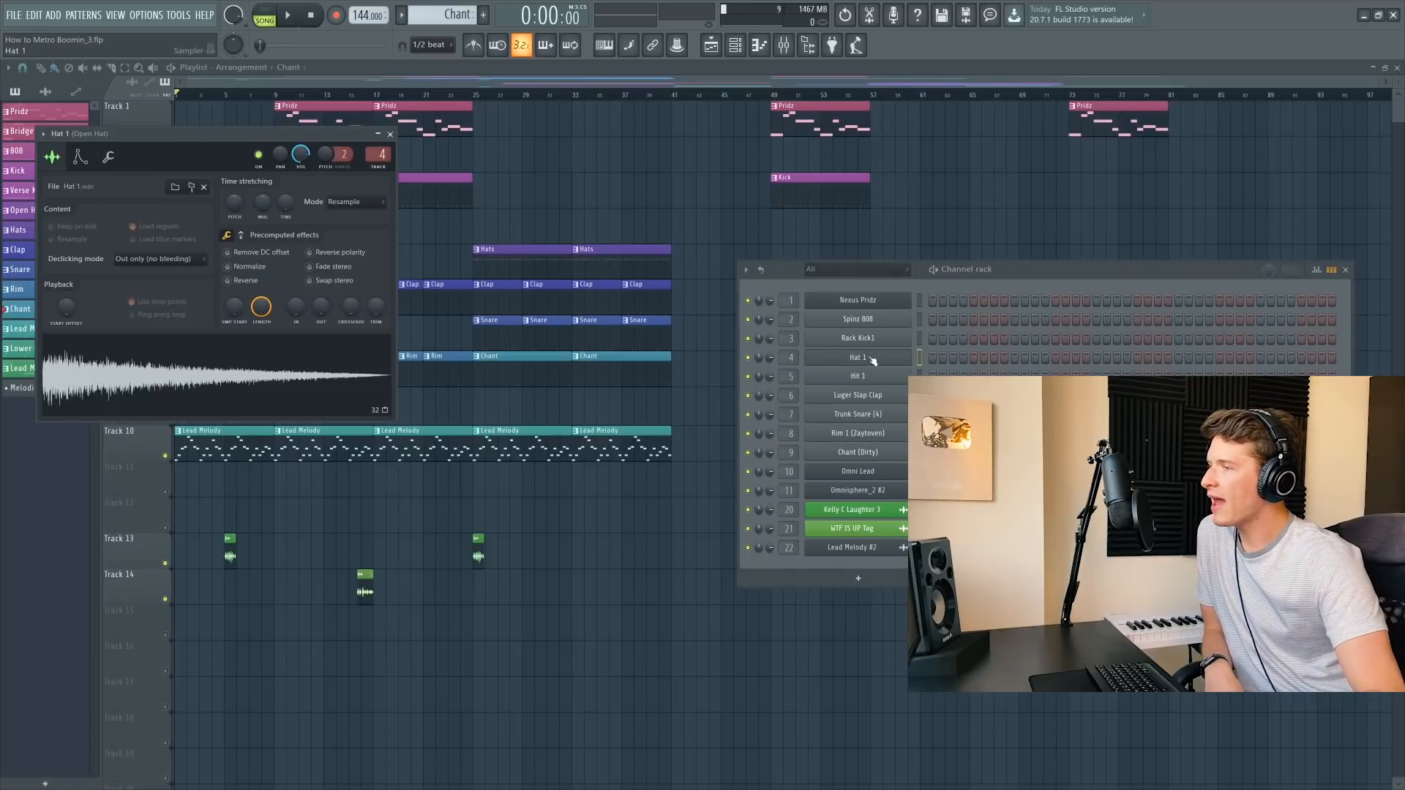
Preview the Hat 1 sample and inspect the Open Hat pattern's notes in the piano roll.
left_click(185, 379)
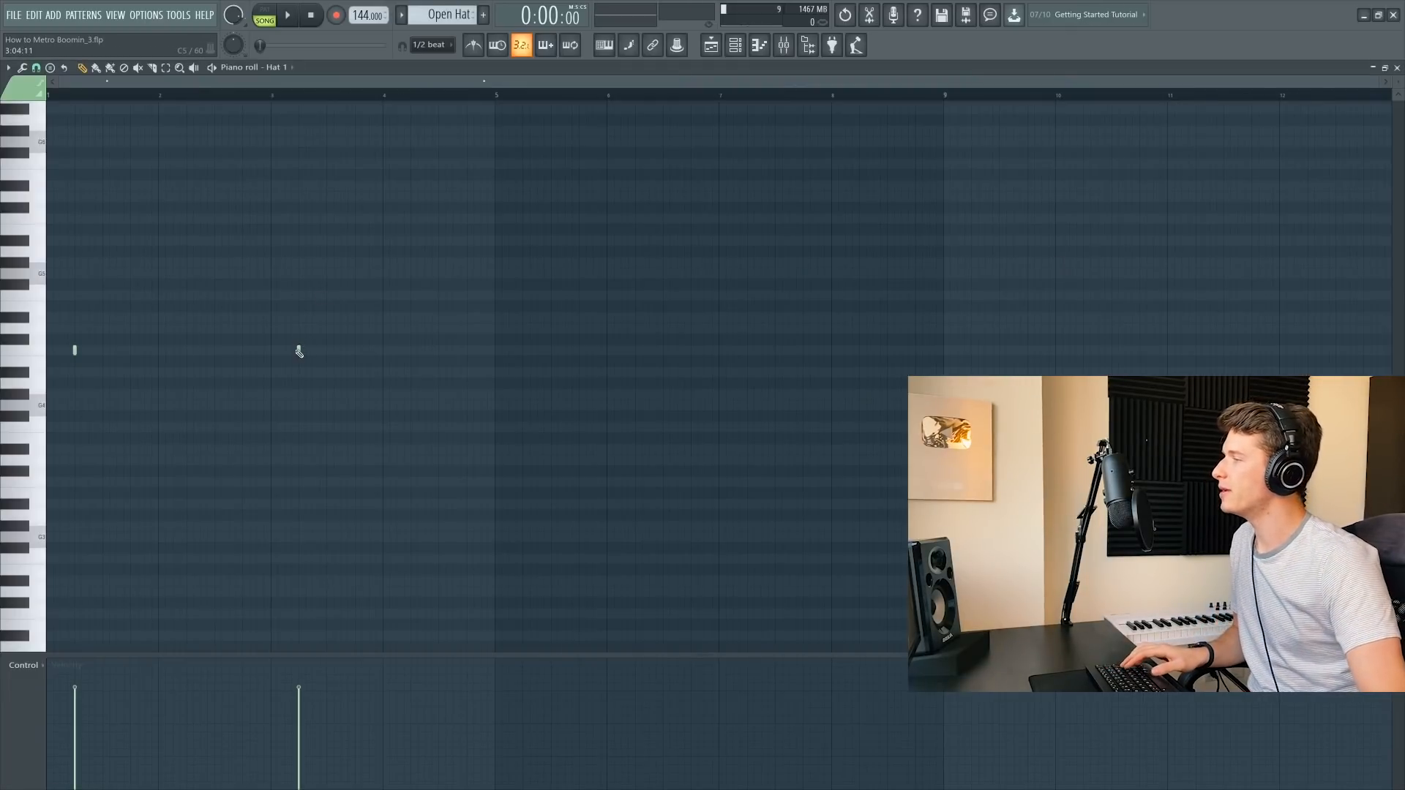
scroll(299, 352, "up", 5)
left_click_drag(322, 82, 194, 82)
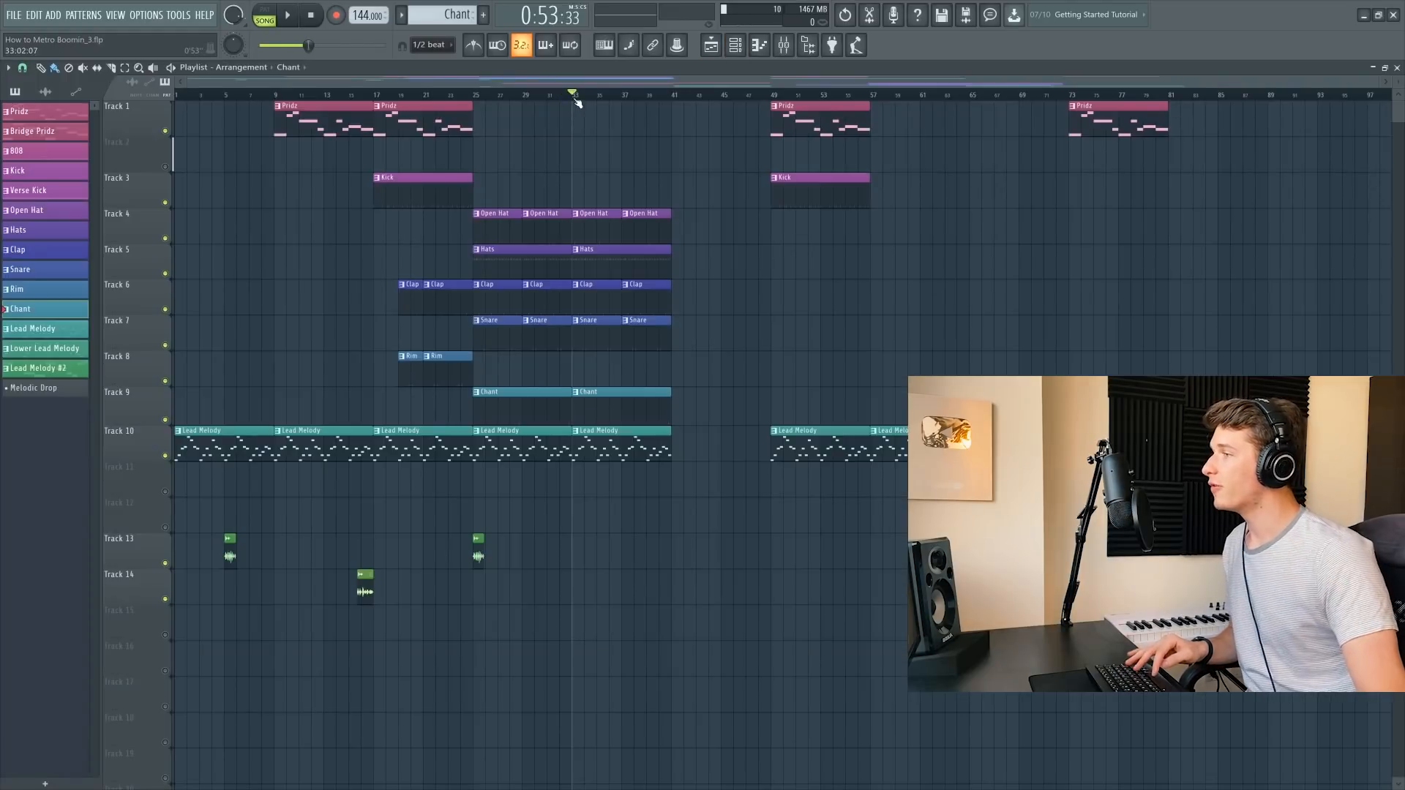
Audition the arrangement in song mode from bar 33 with the Chant clips on track 9.
key("space")
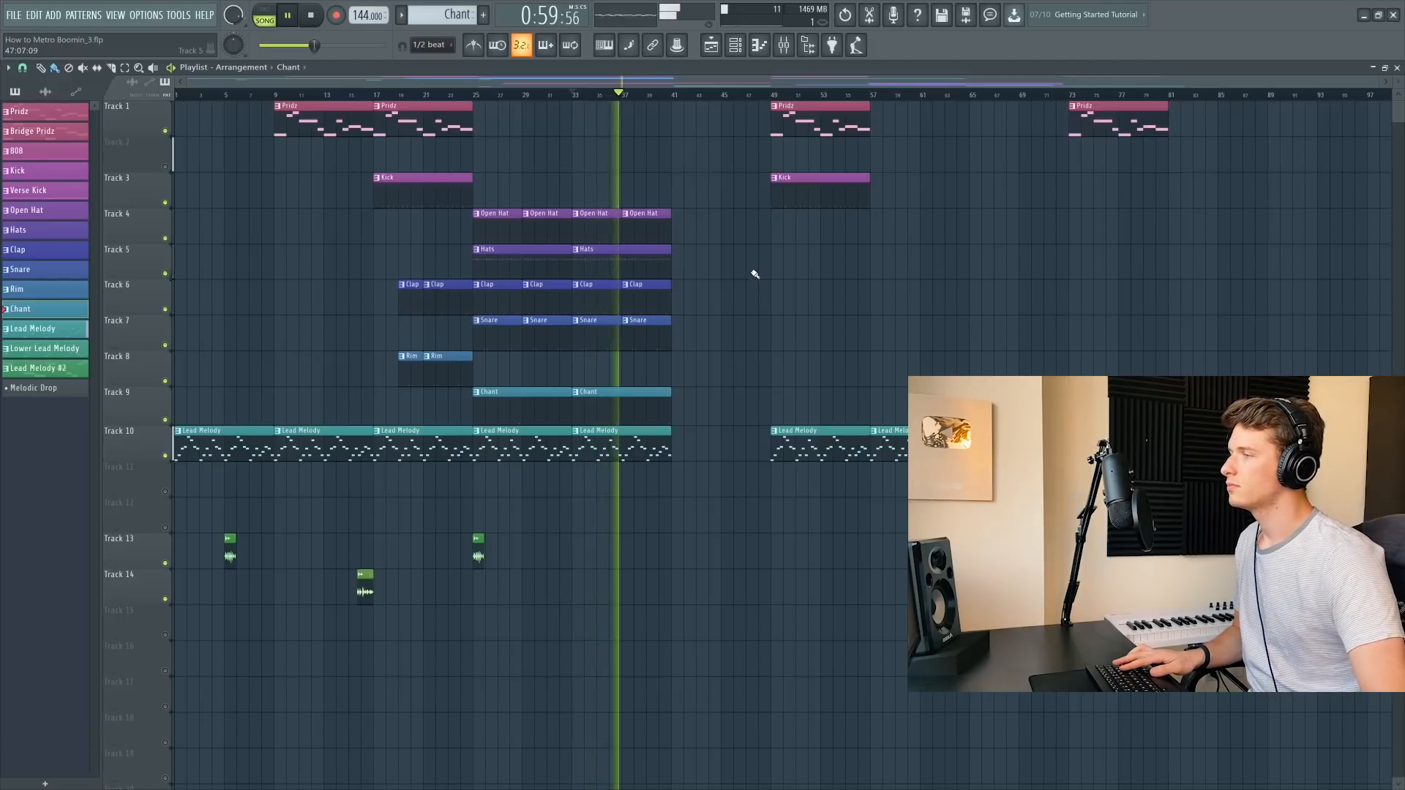
key("space")
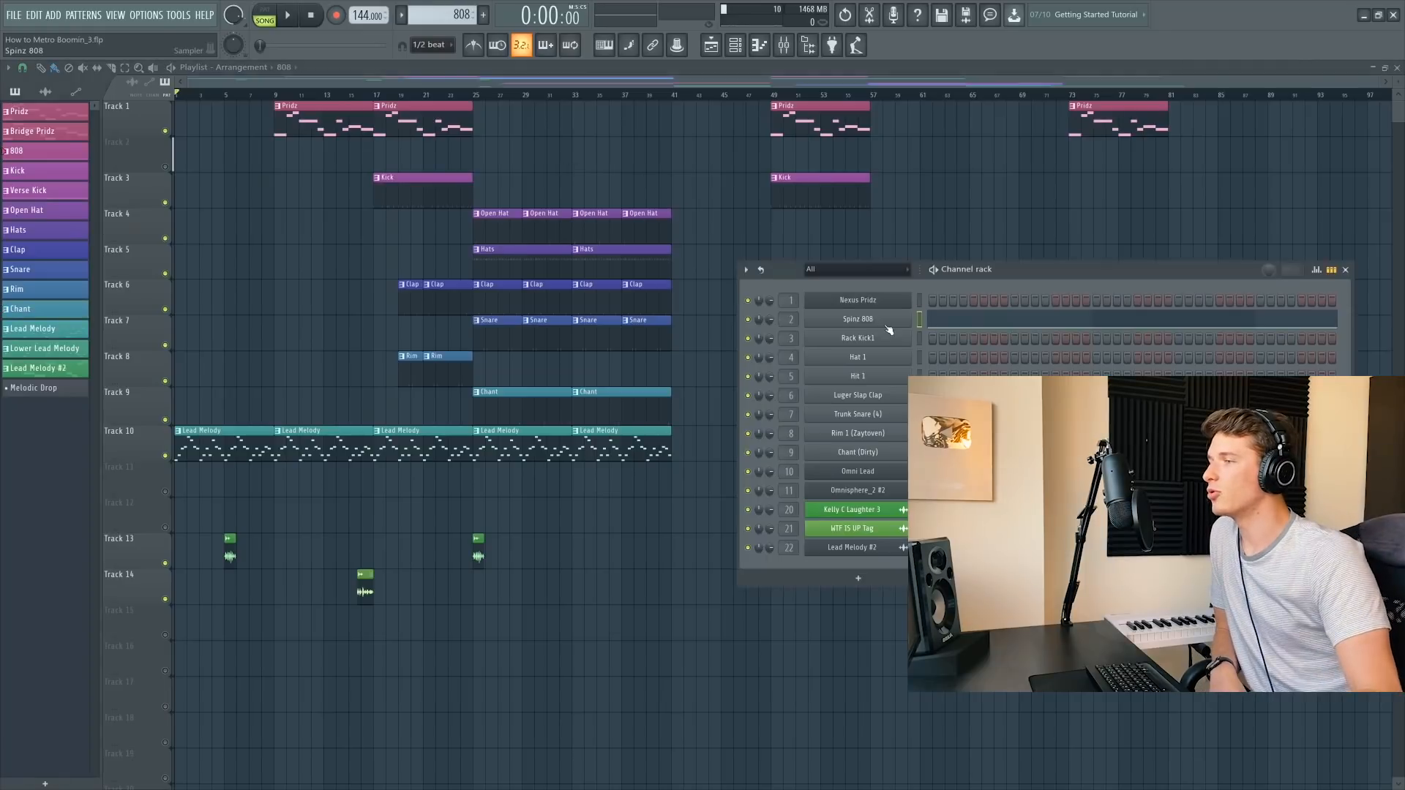
Preview the Spinz 808 sample in its channel settings and inspect the 808 pattern's slide note in the piano roll.
left_click(886, 323)
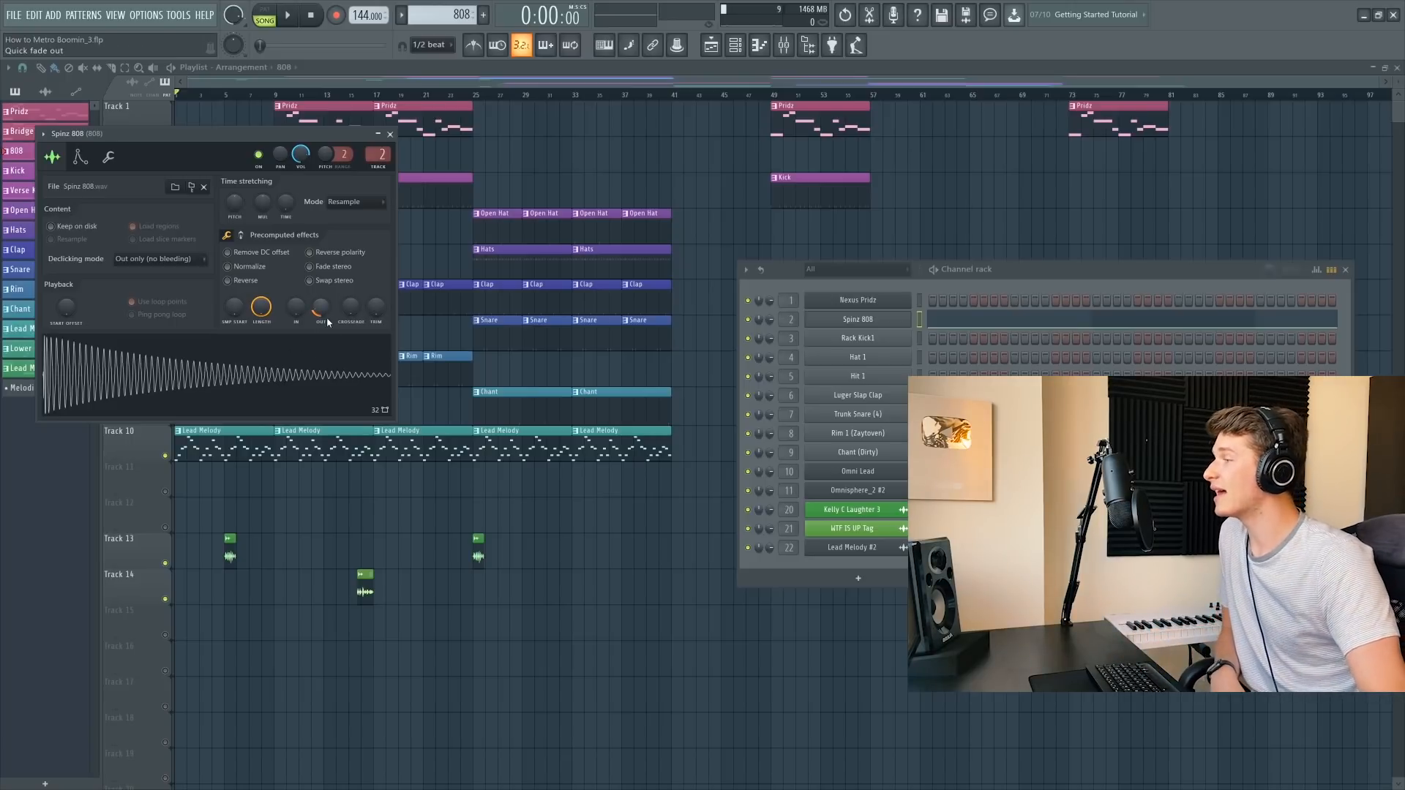
left_click(108, 157)
left_click(52, 157)
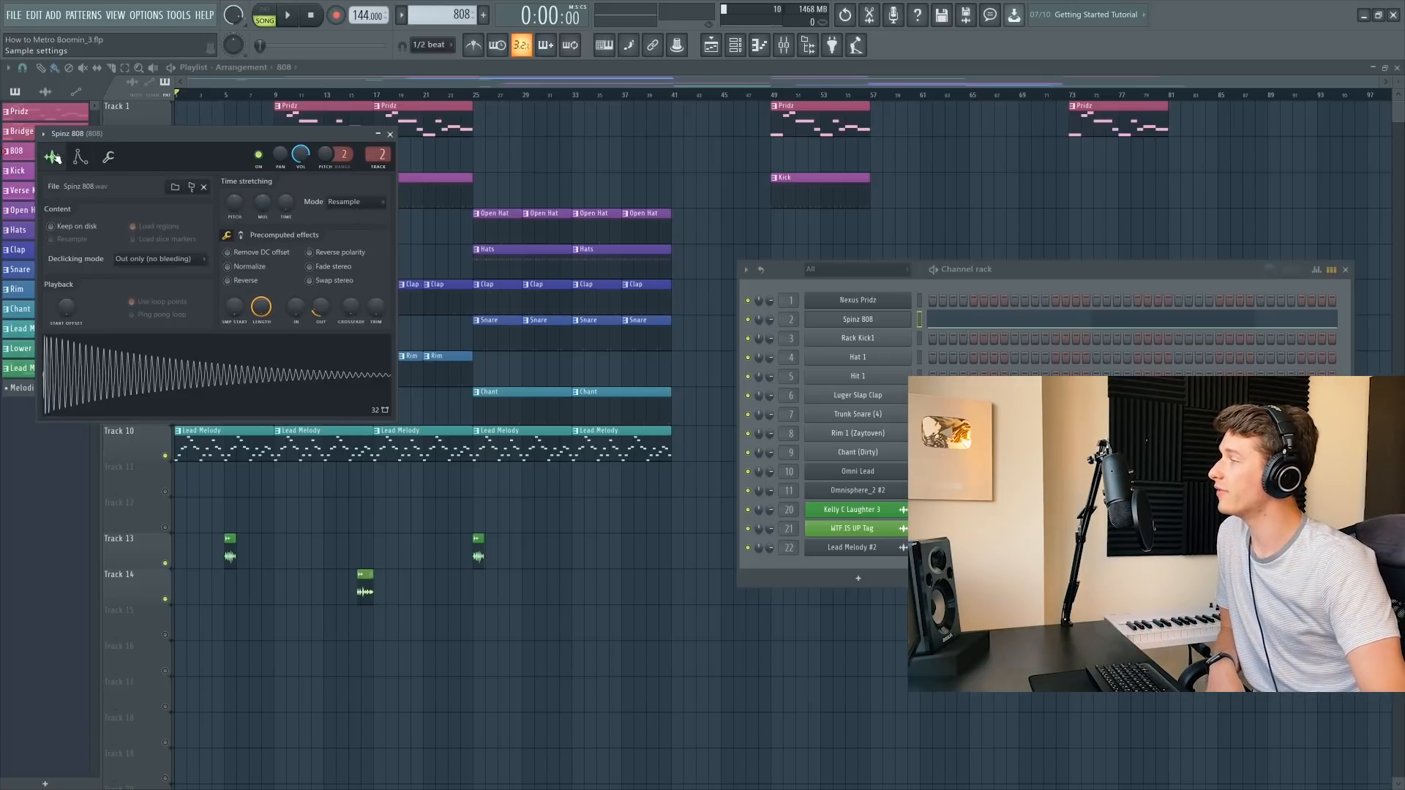
left_click(285, 376)
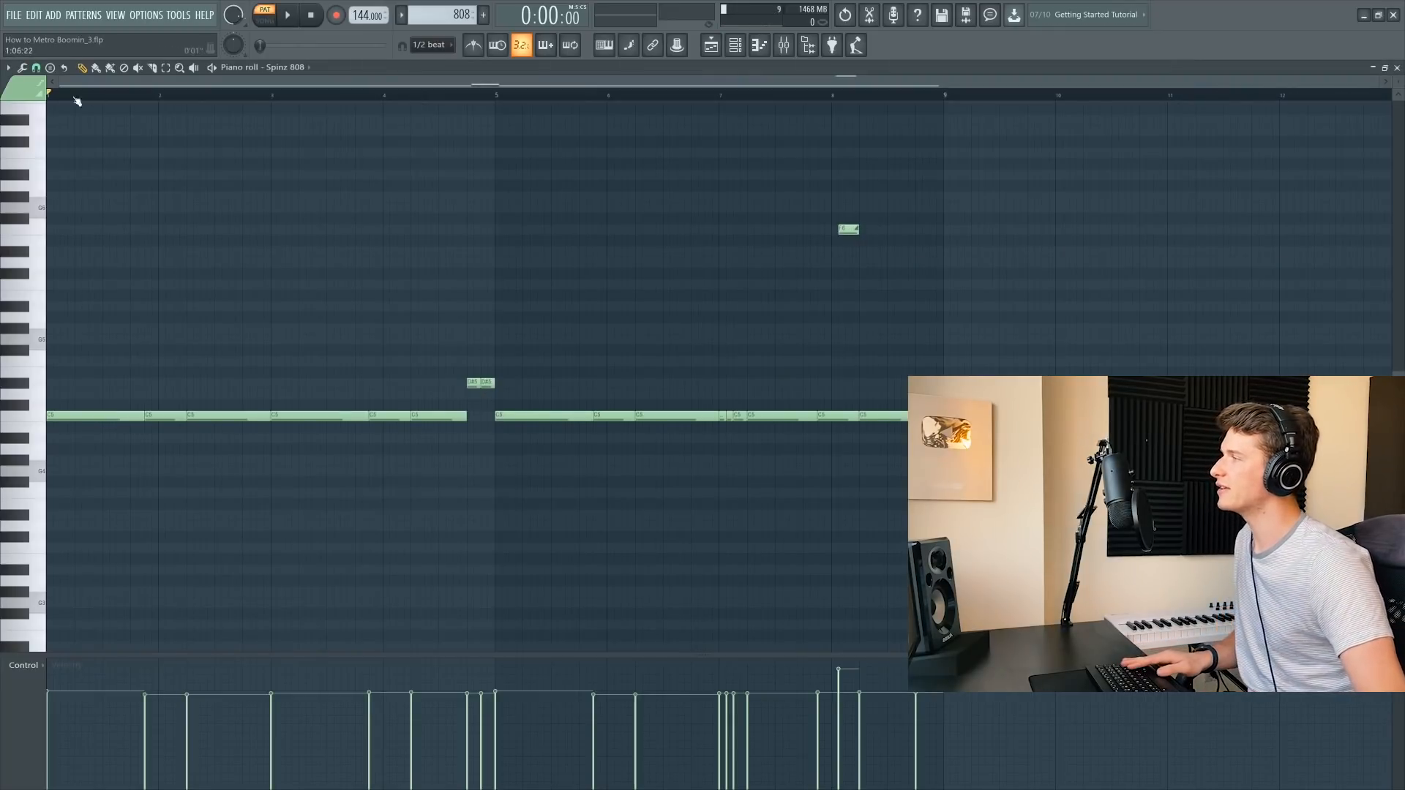
scroll(850, 233, "up", 5)
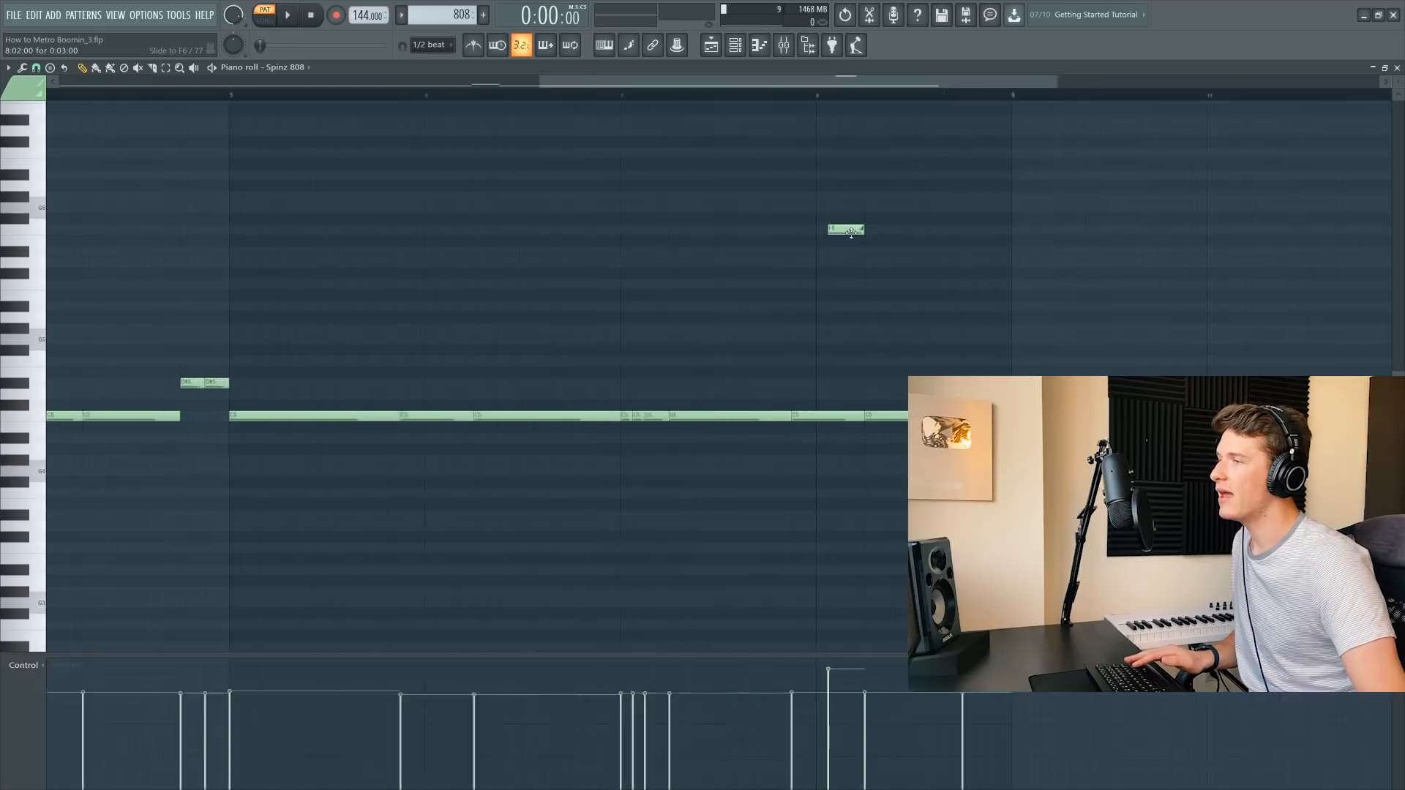
scroll(849, 233, "down", 4)
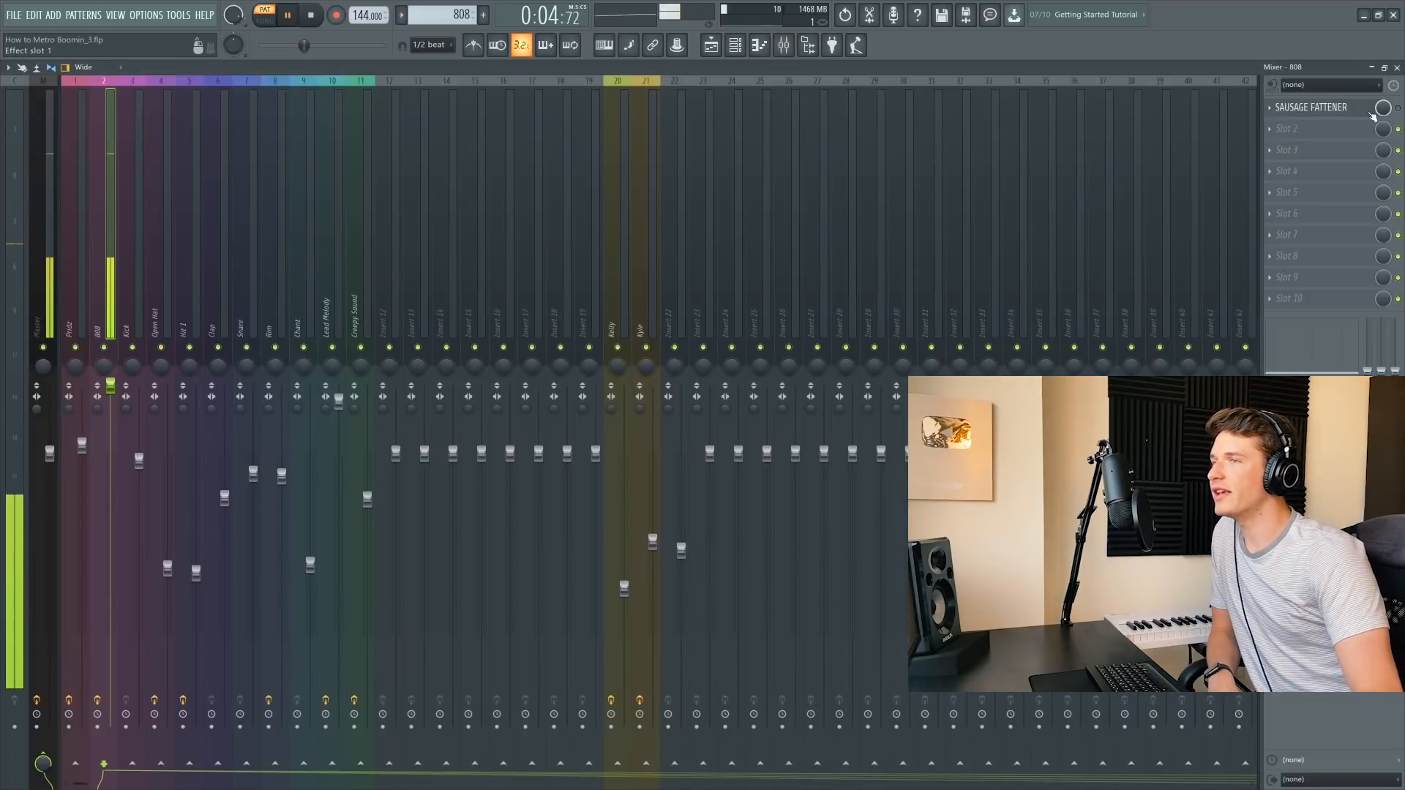
Switch on Sausage Fattener on the 808 mixer track during playback and open its plugin window.
left_click(1317, 108)
left_click(1316, 107)
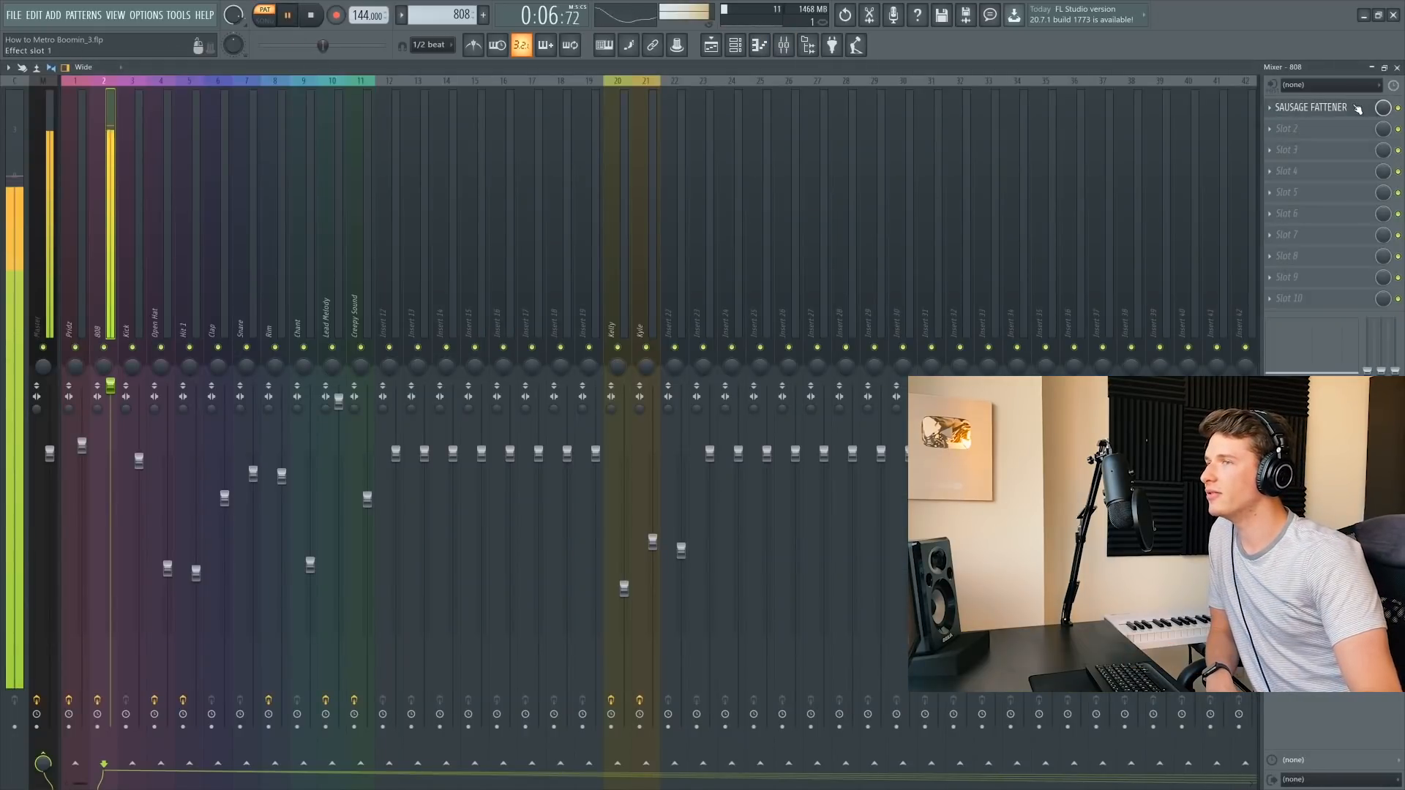
left_click(1350, 109)
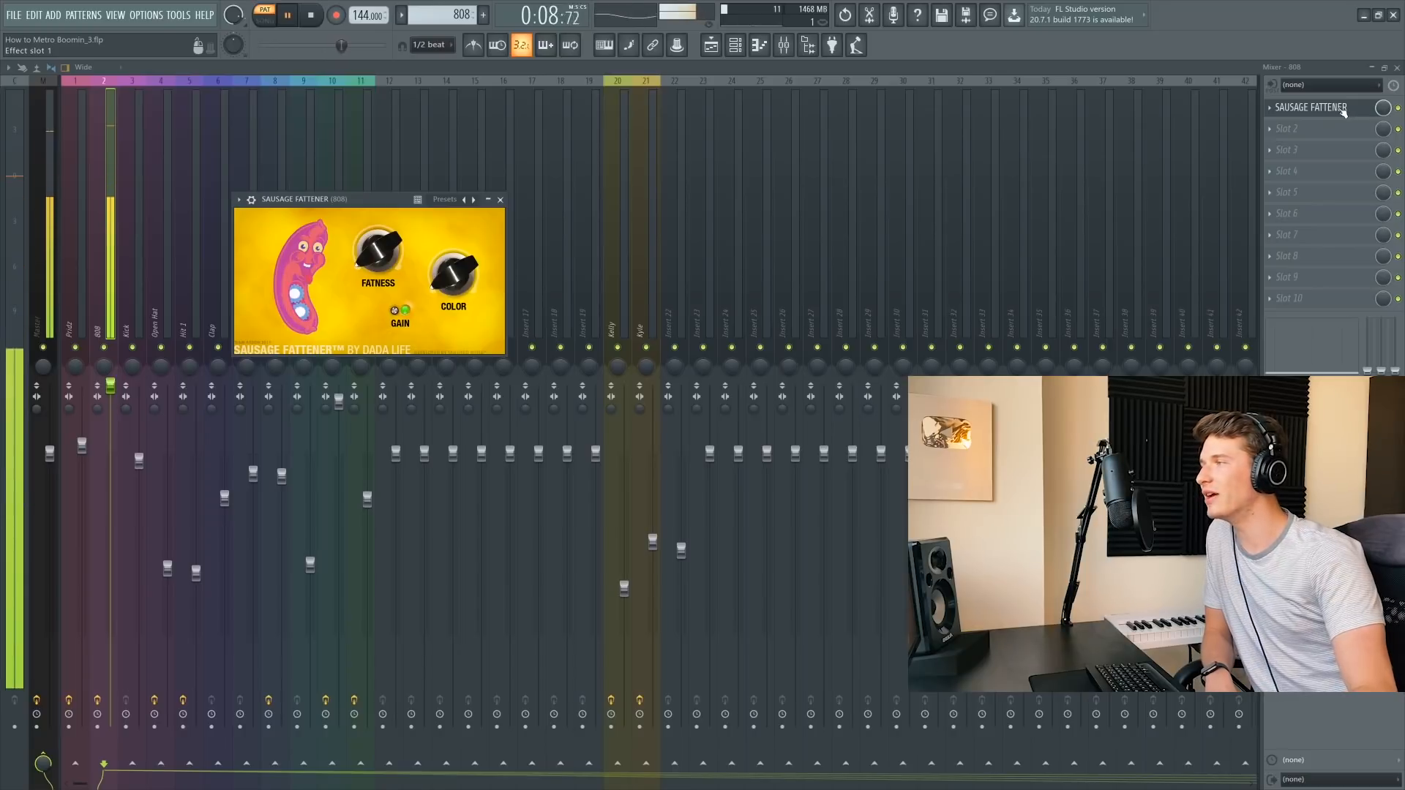
Finish playing the 808 pattern in the piano roll and place two 808 clips on track 2 from bar 25.
left_click(765, 46)
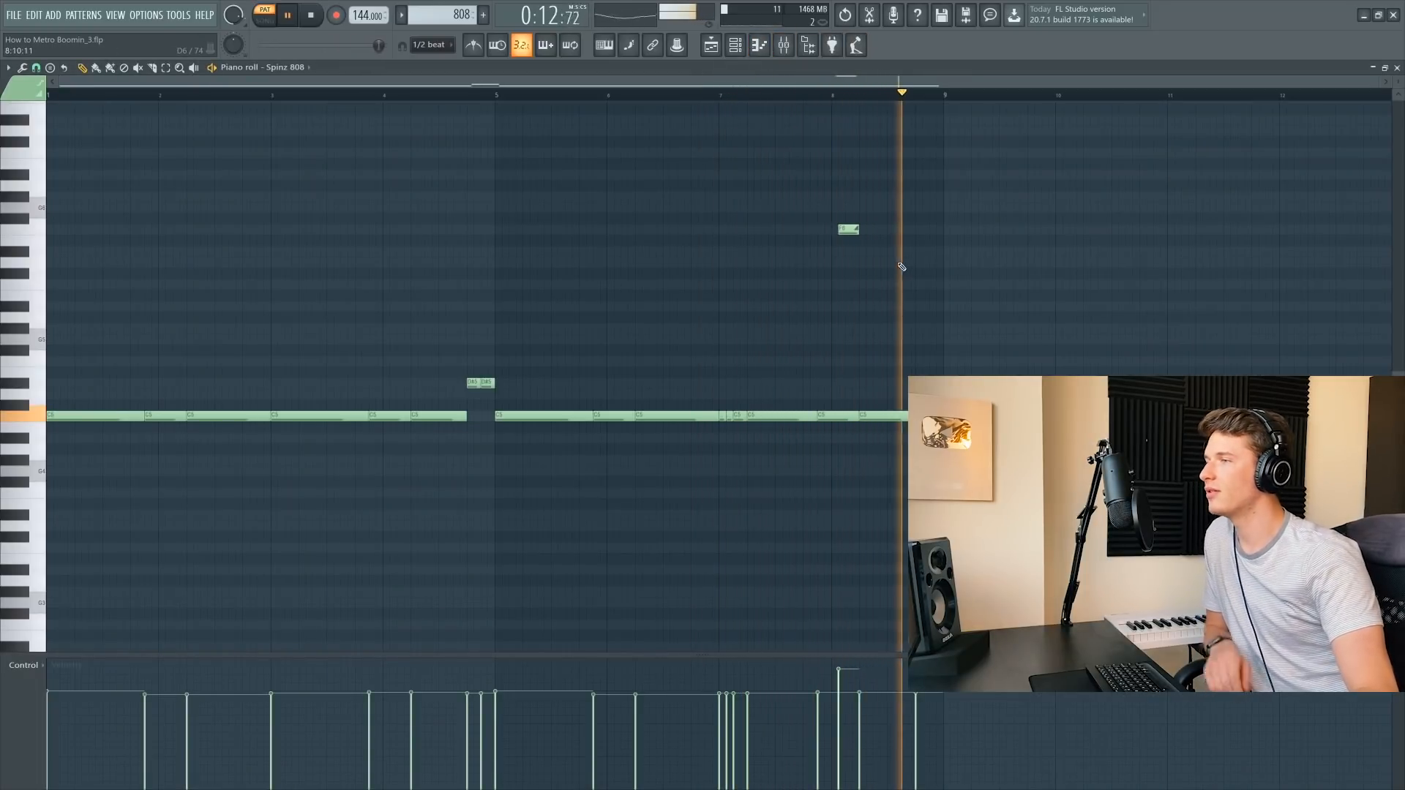
key("space")
key("F5")
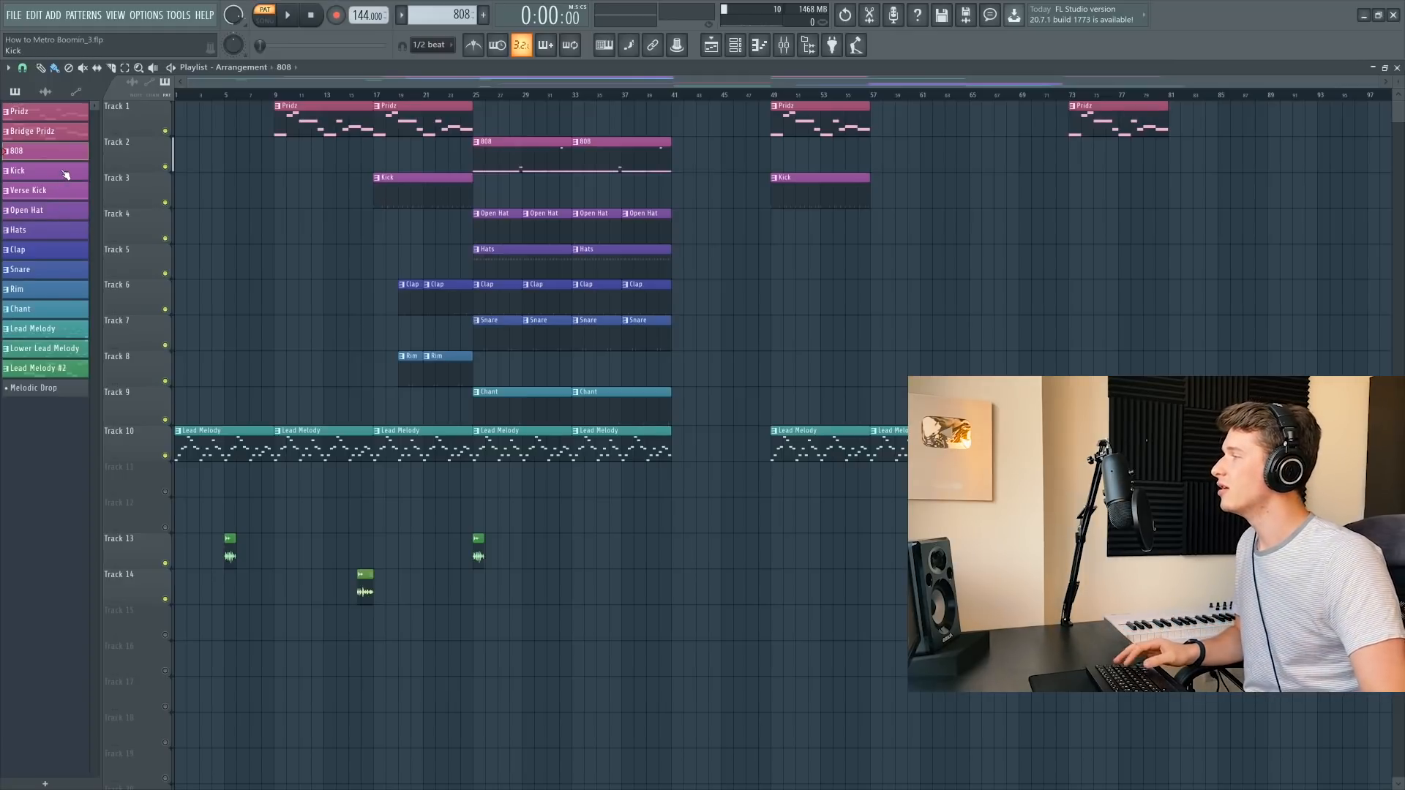
Copy all notes of the eight-bar 808 pattern for the Rack Kick1 channel in the Verse Kick pattern.
key("F7")
left_click_drag(941, 100, 2, 97)
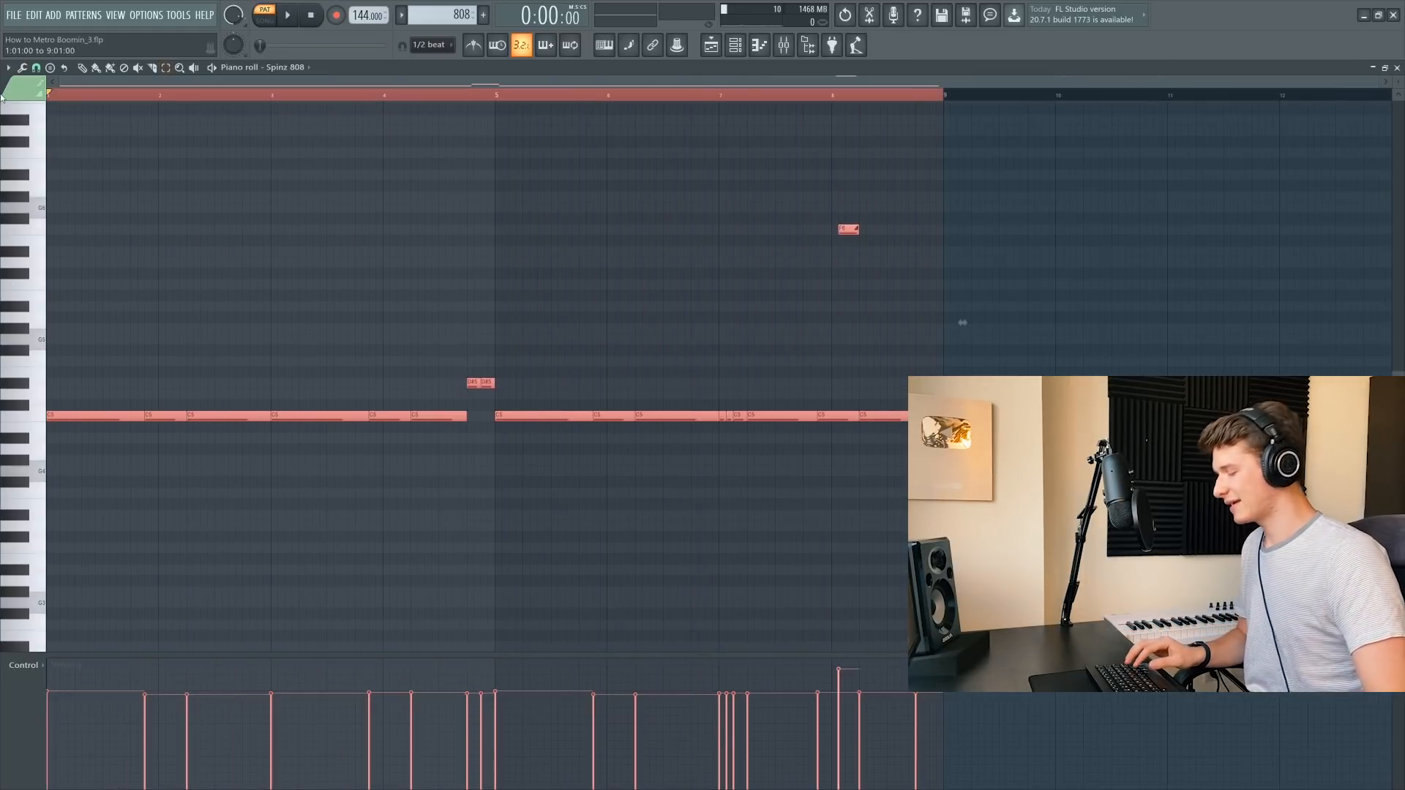
key("KP_Add")
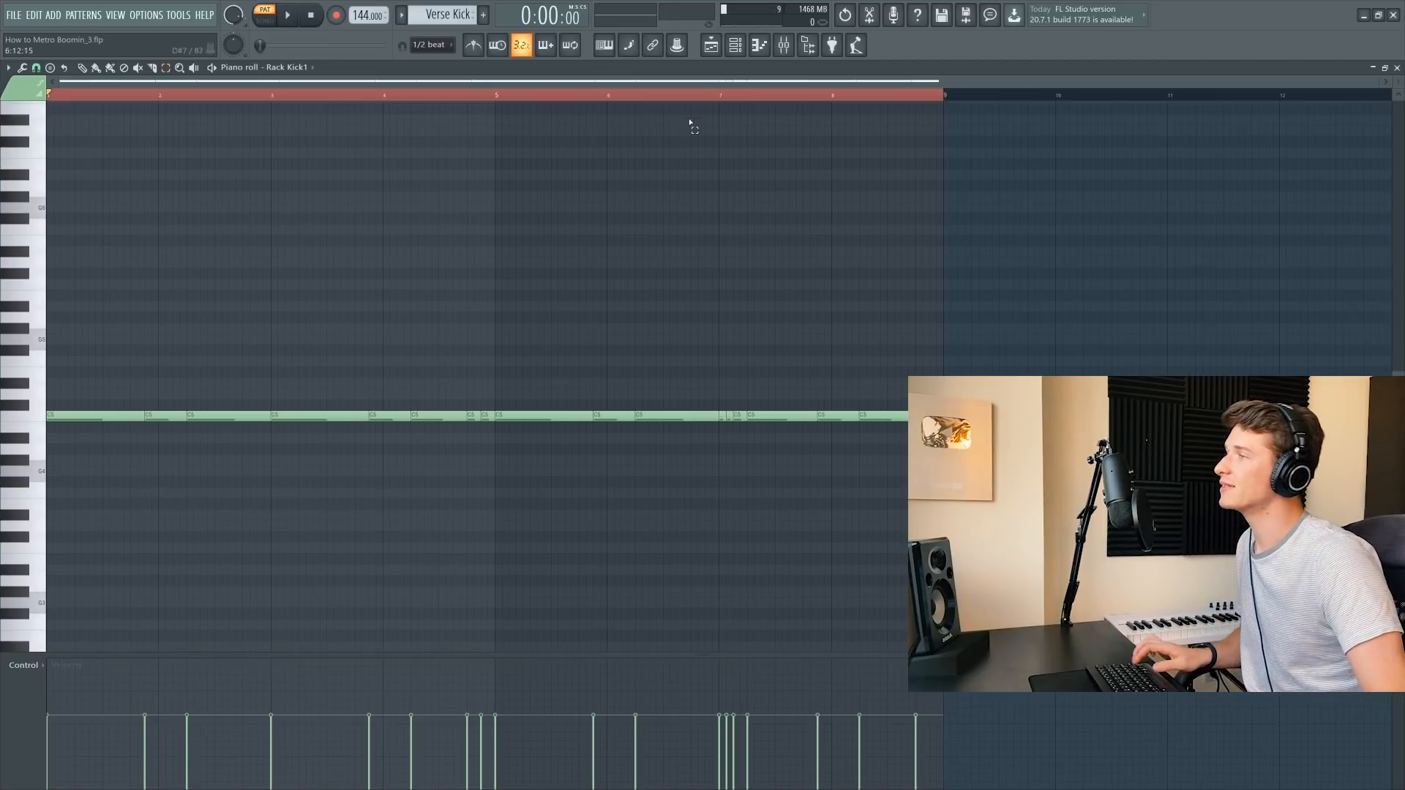
Add two Verse Kick clips on track 3 with the verse drums starting around bar 27 and audition from bar 26.
left_click(711, 45)
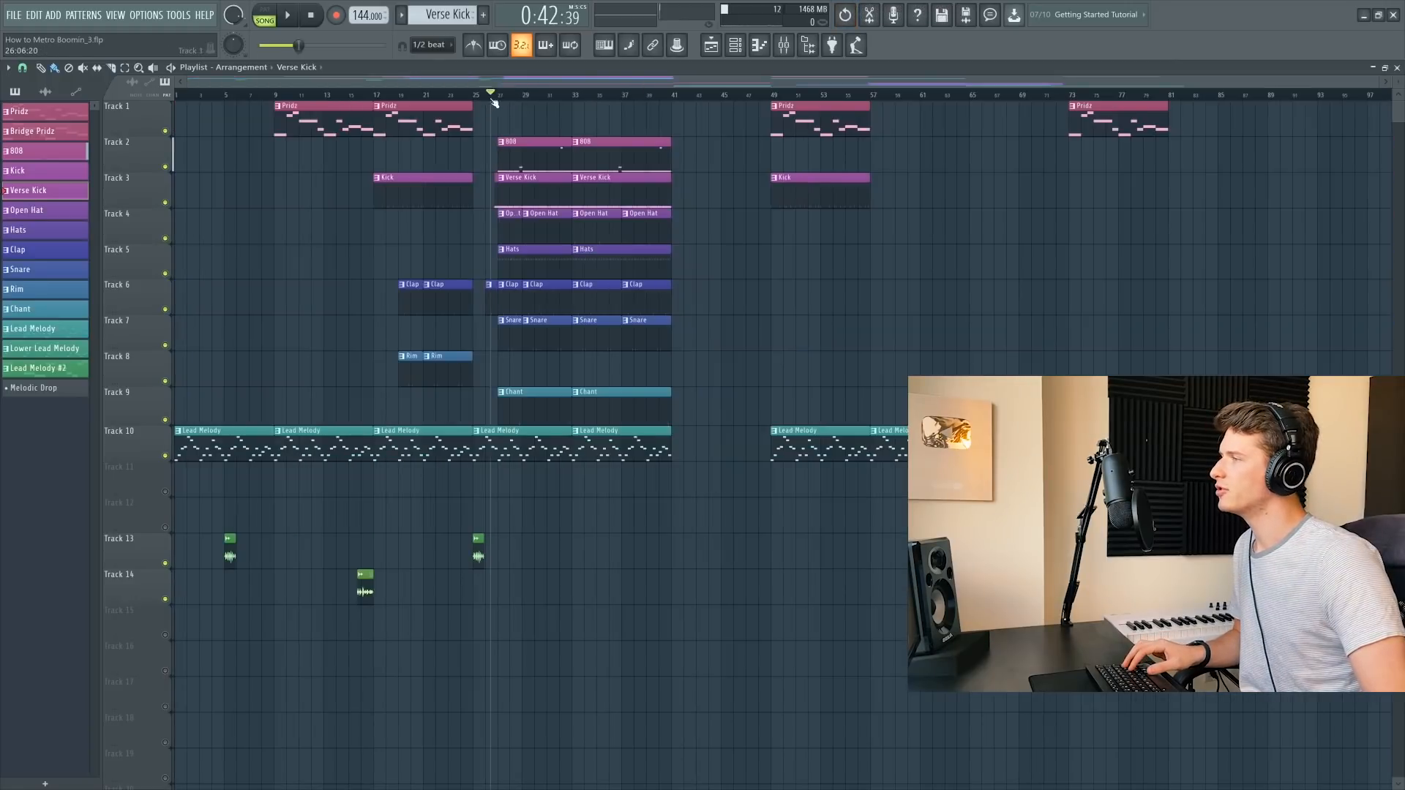
key("space")
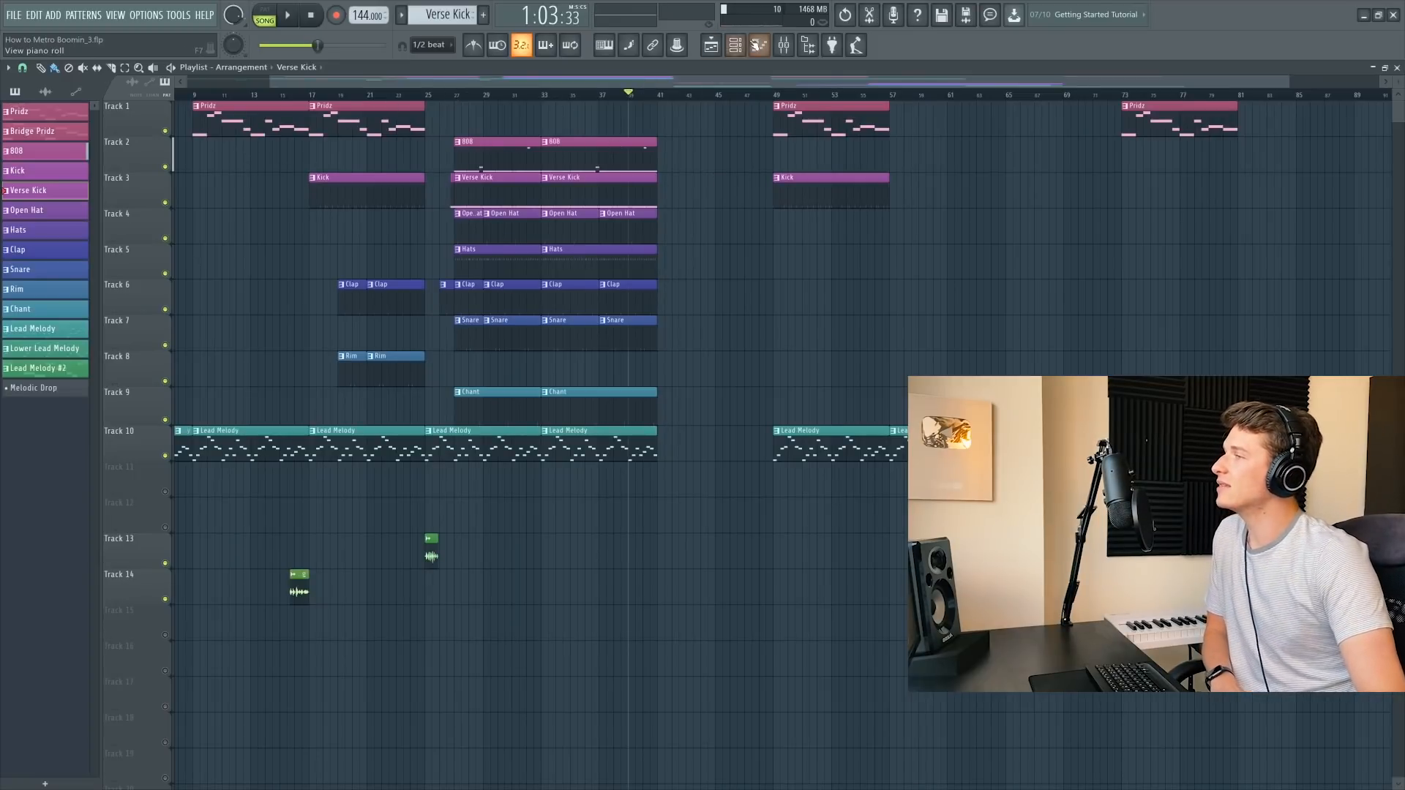
Place a Bridge Pridz clip on track 1 at bar 41 and show the Omni Lead notes of the Lower Lead Melody pattern.
left_click(757, 47)
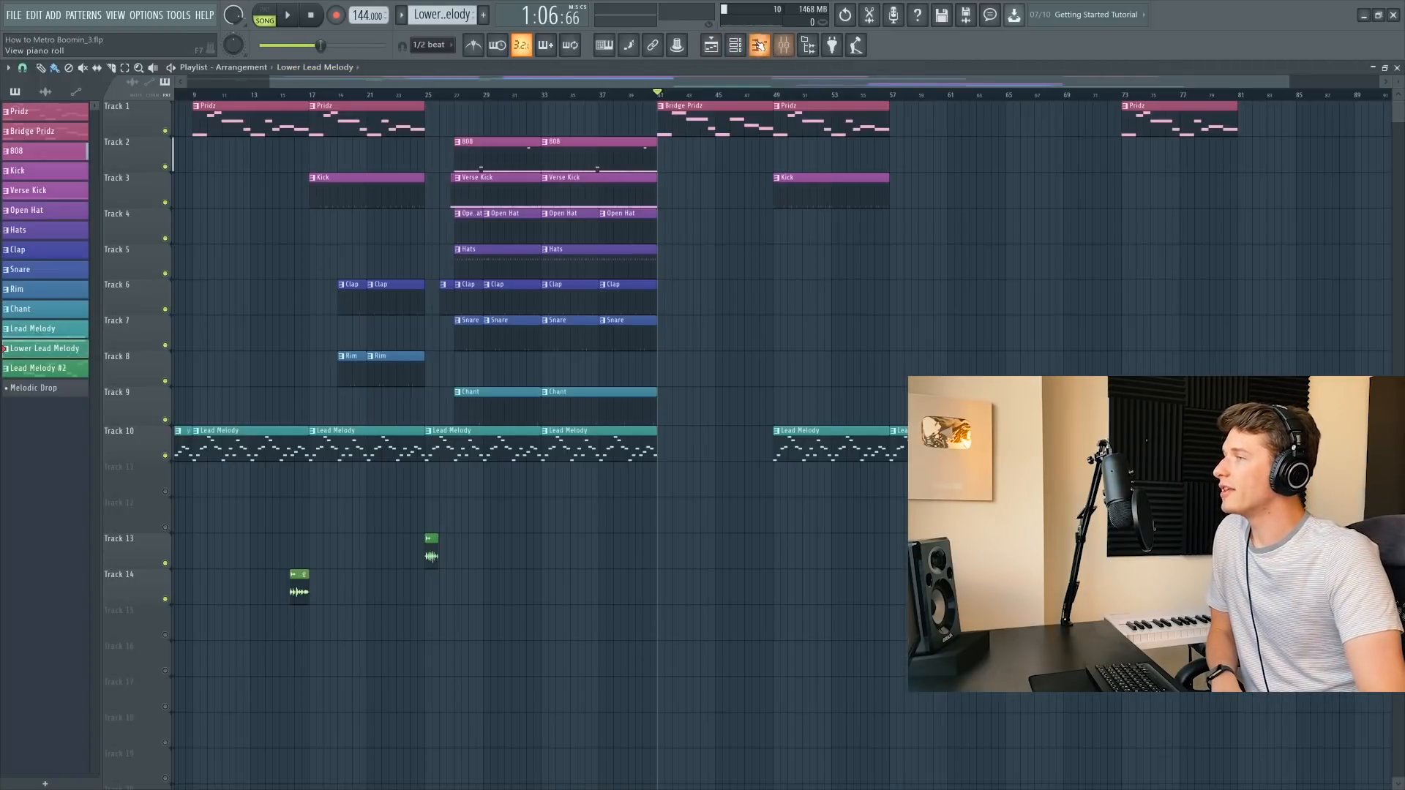
left_click(760, 45)
left_click(303, 67)
left_click(328, 253)
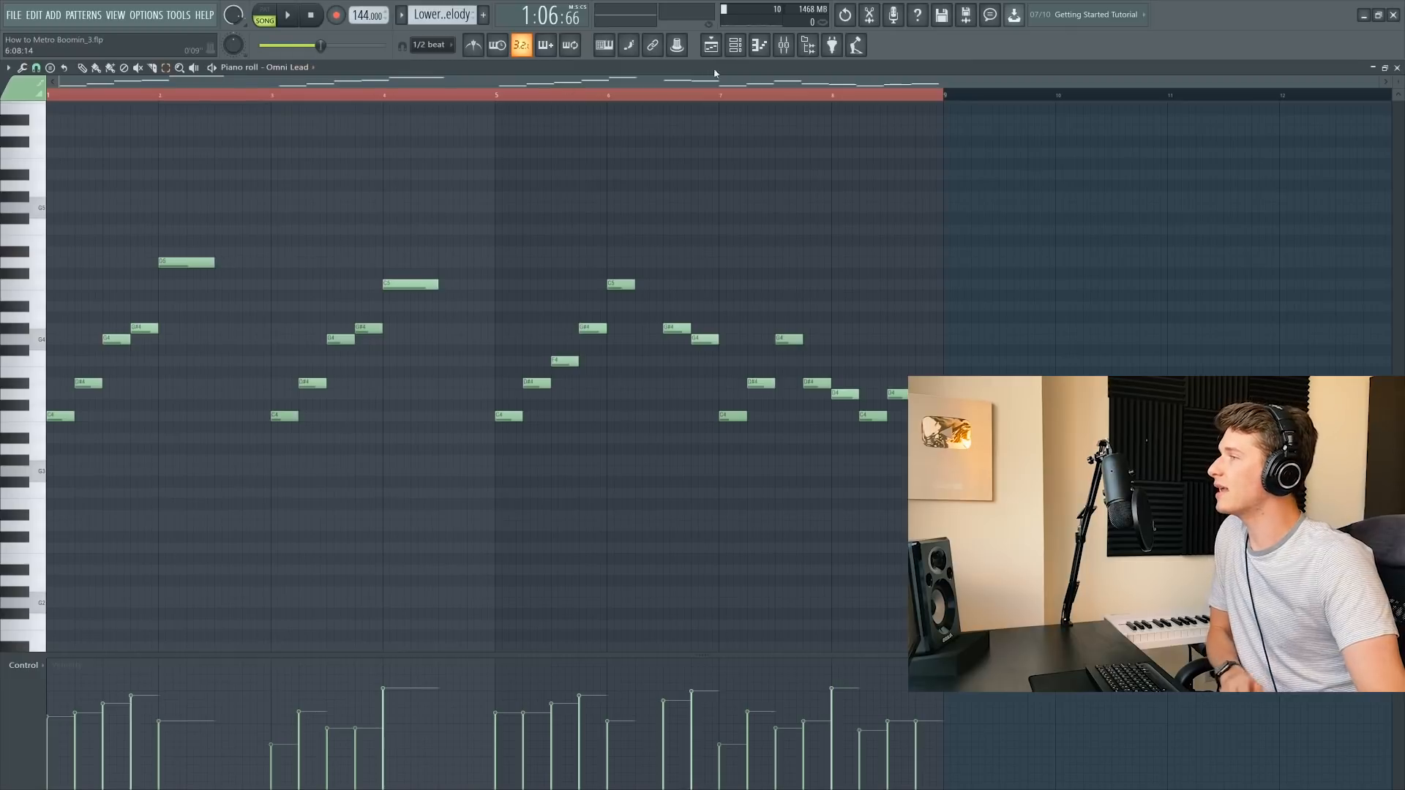
Open the Omni Lead channel's Omnisphere instrument to check its Mellow OrganRhodes patch, and close it.
left_click(734, 50)
left_click(865, 472)
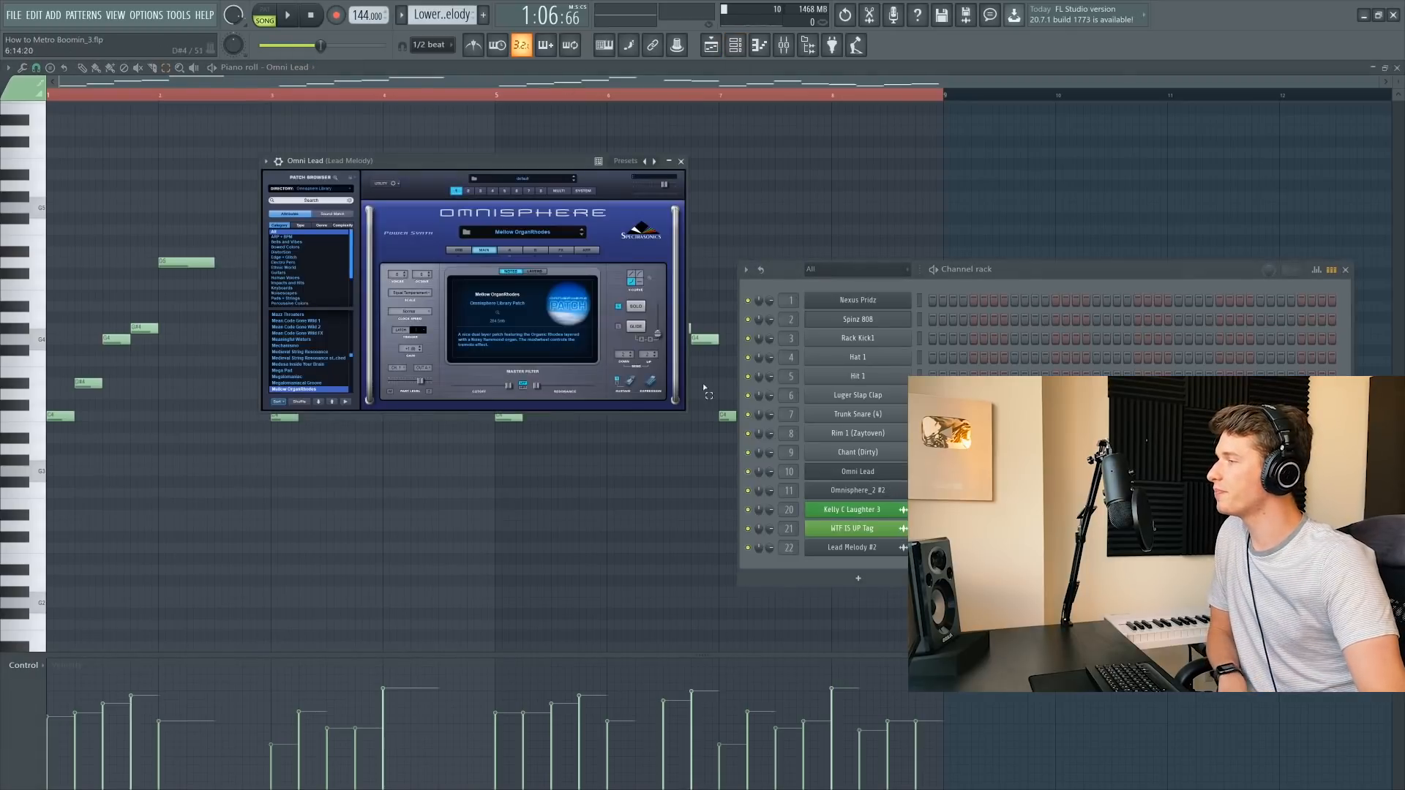
left_click(681, 161)
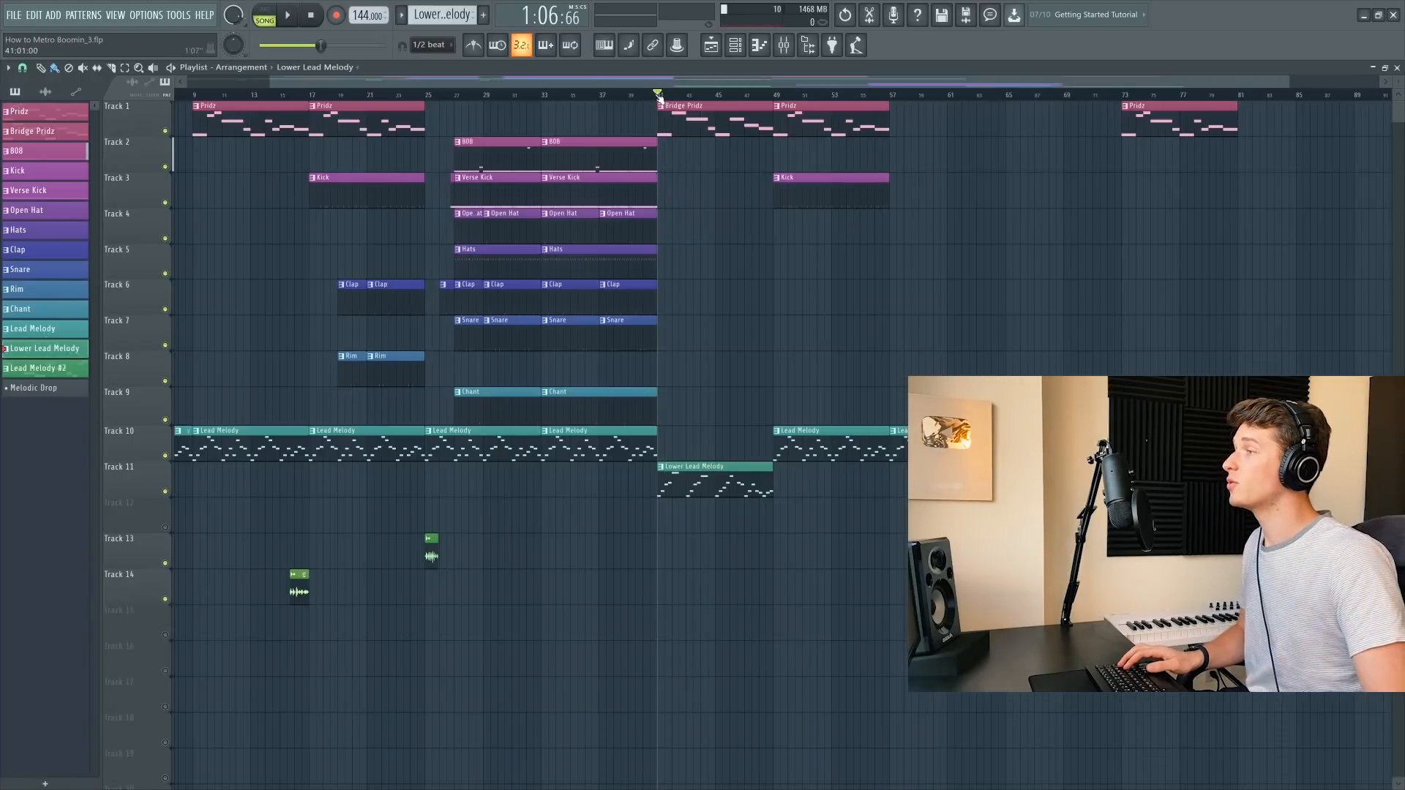
Audition the bridge from bar 41 with the Lower Lead Melody clip on track 11.
key("space")
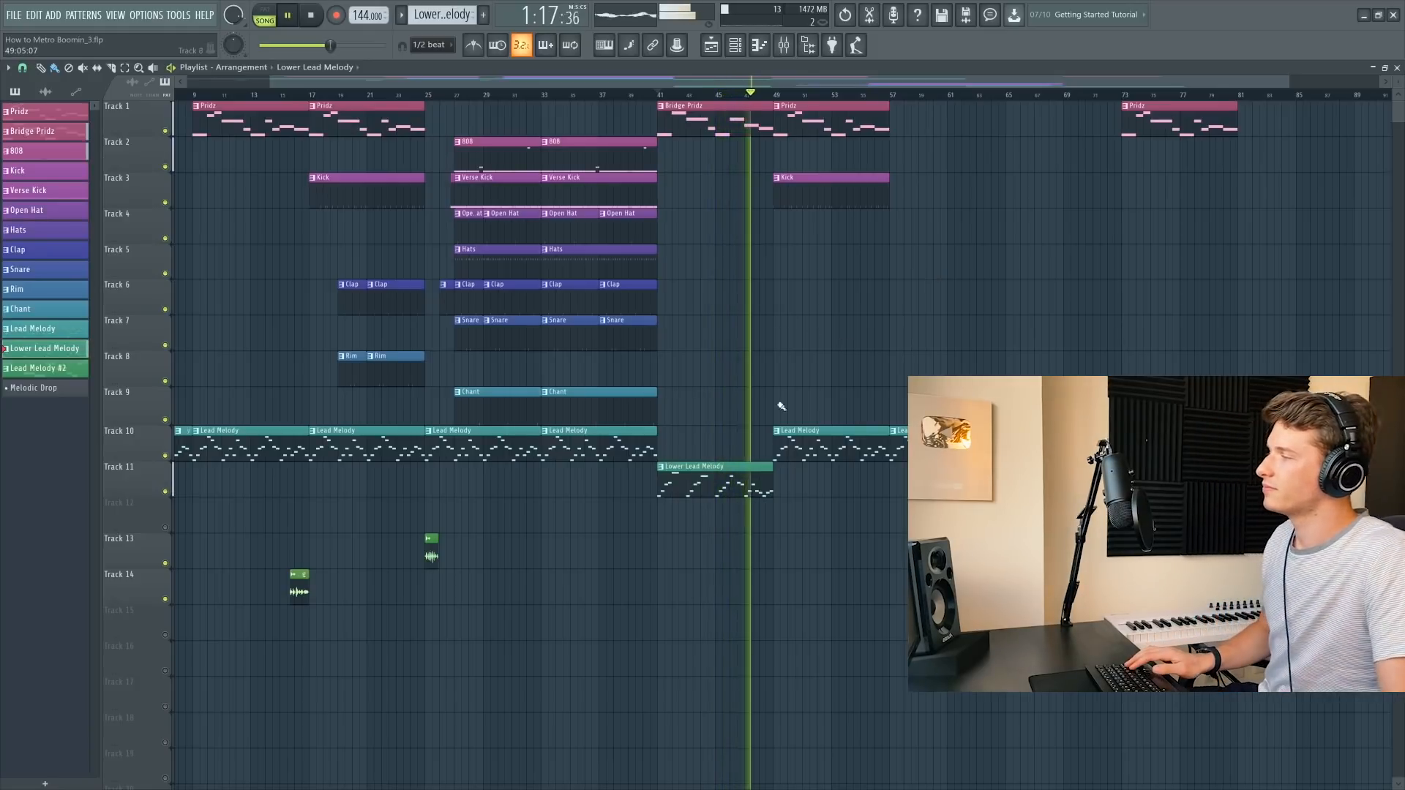
scroll(683, 225, "down", 1)
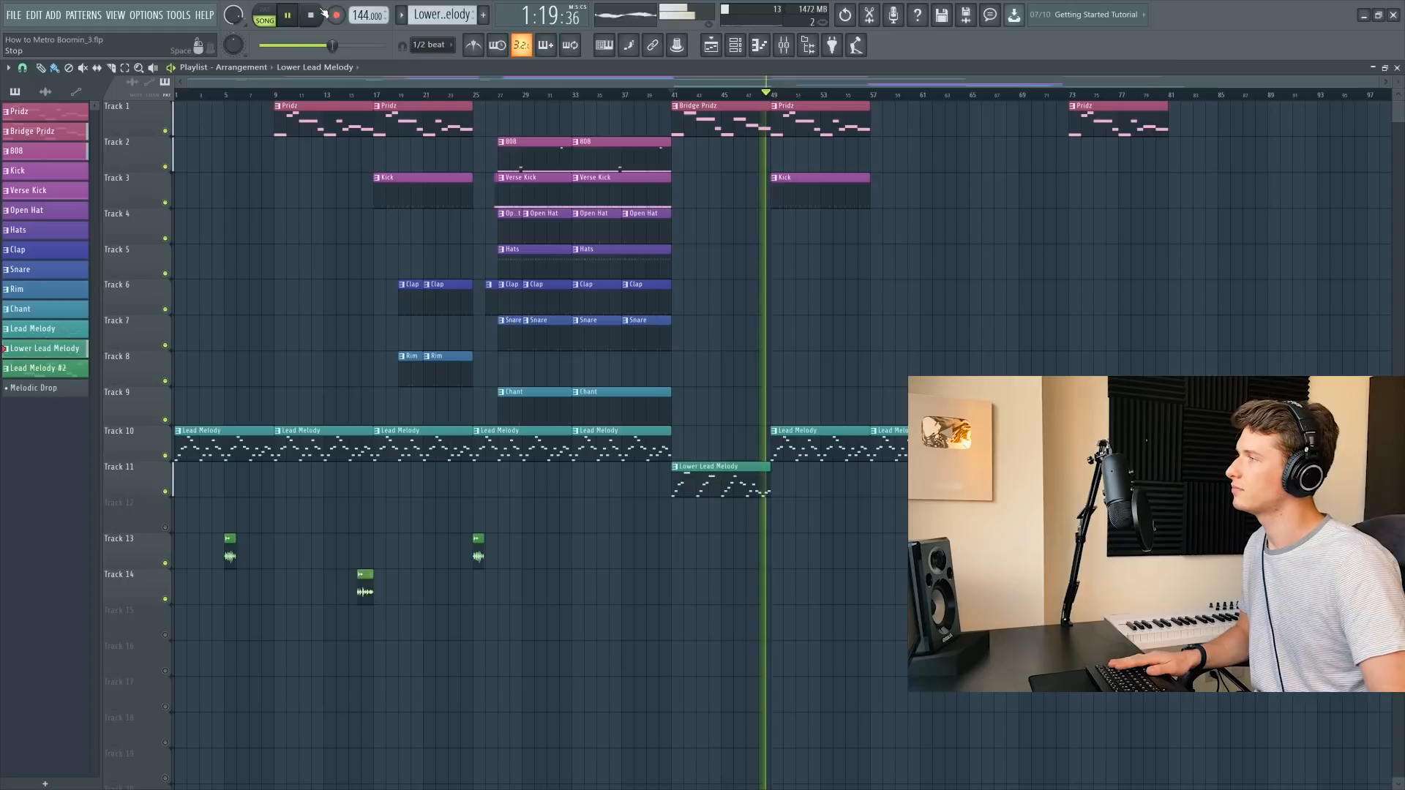
key("space")
Select the Lead Melody #2 pattern and preview the Crow sound from FL Studio Sounds.
key("KP_Add")
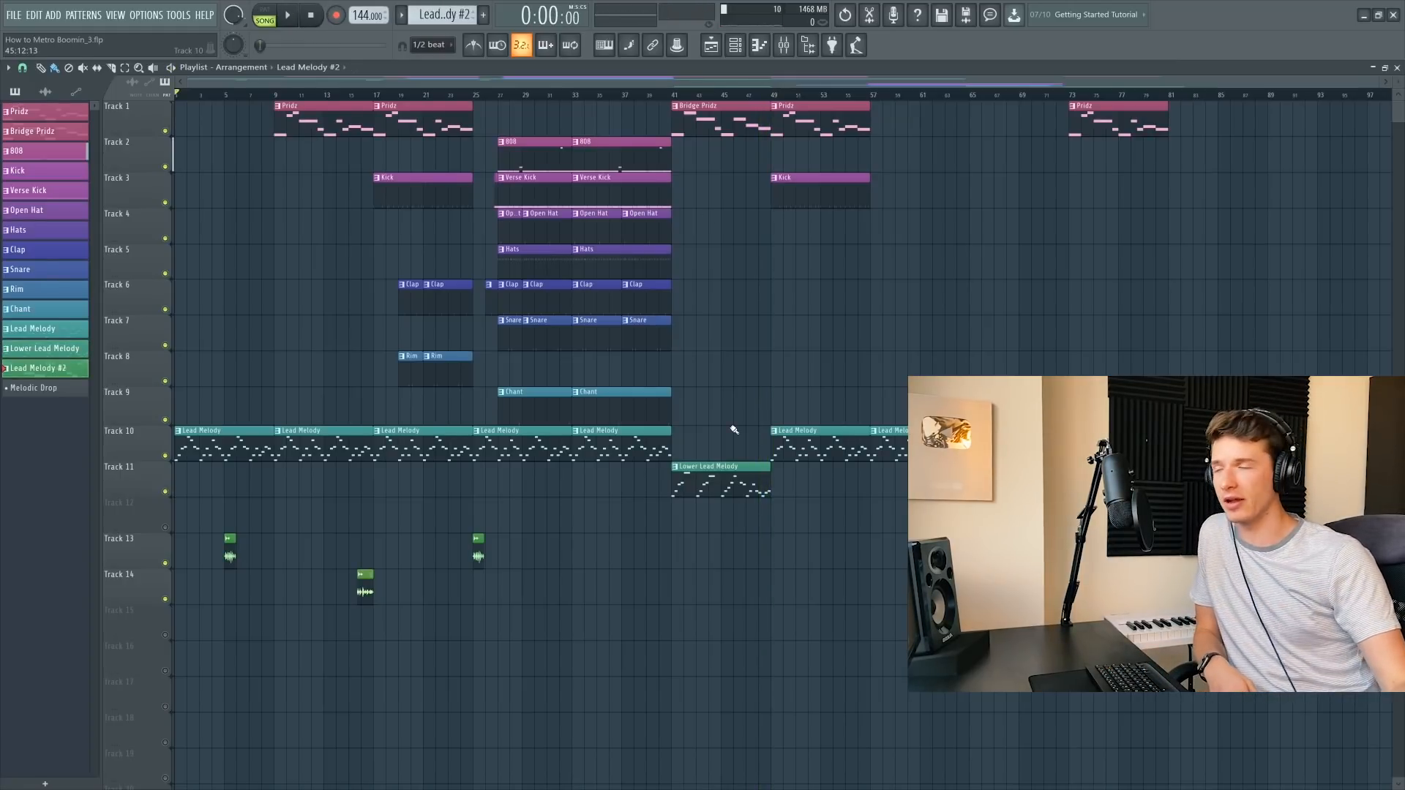
key("alt+F8")
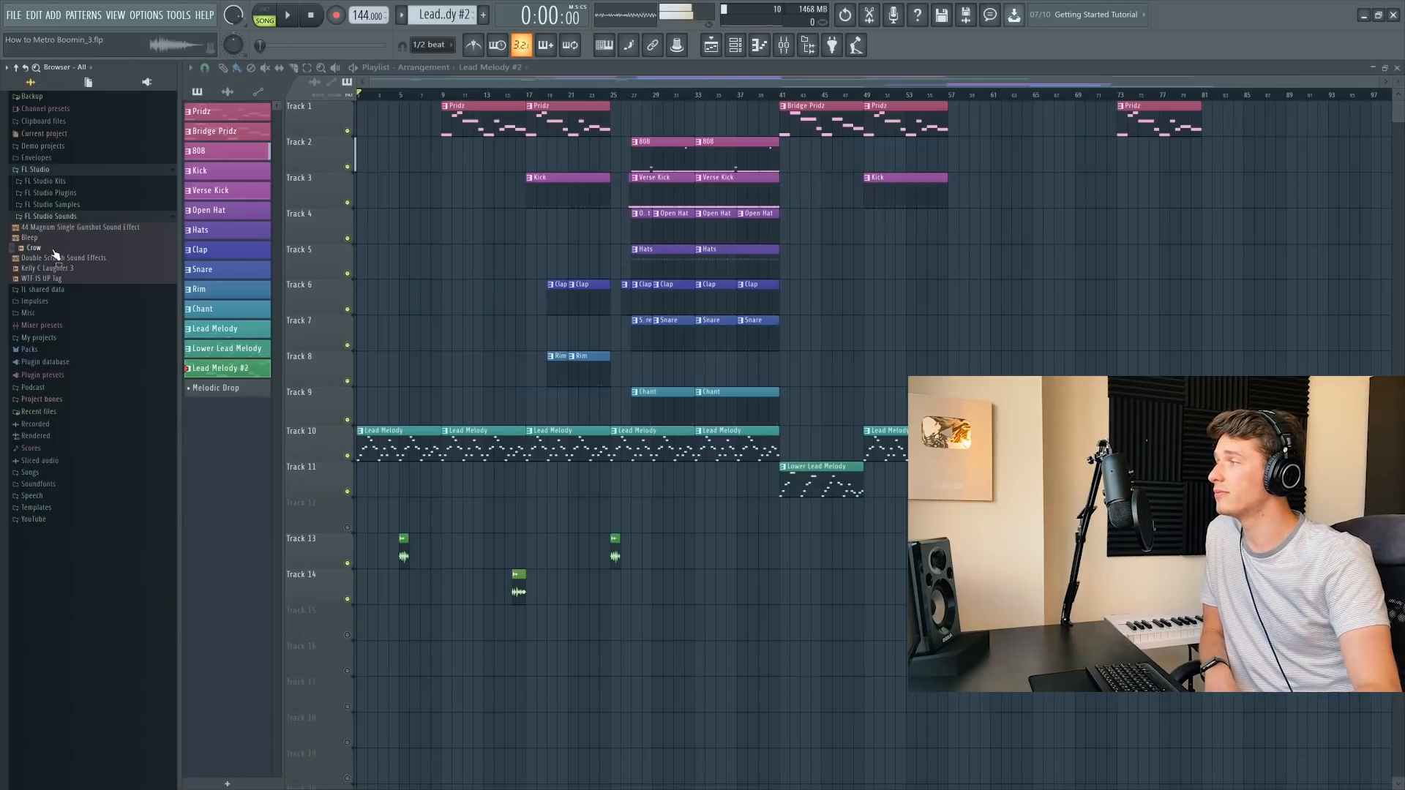
left_click(809, 46)
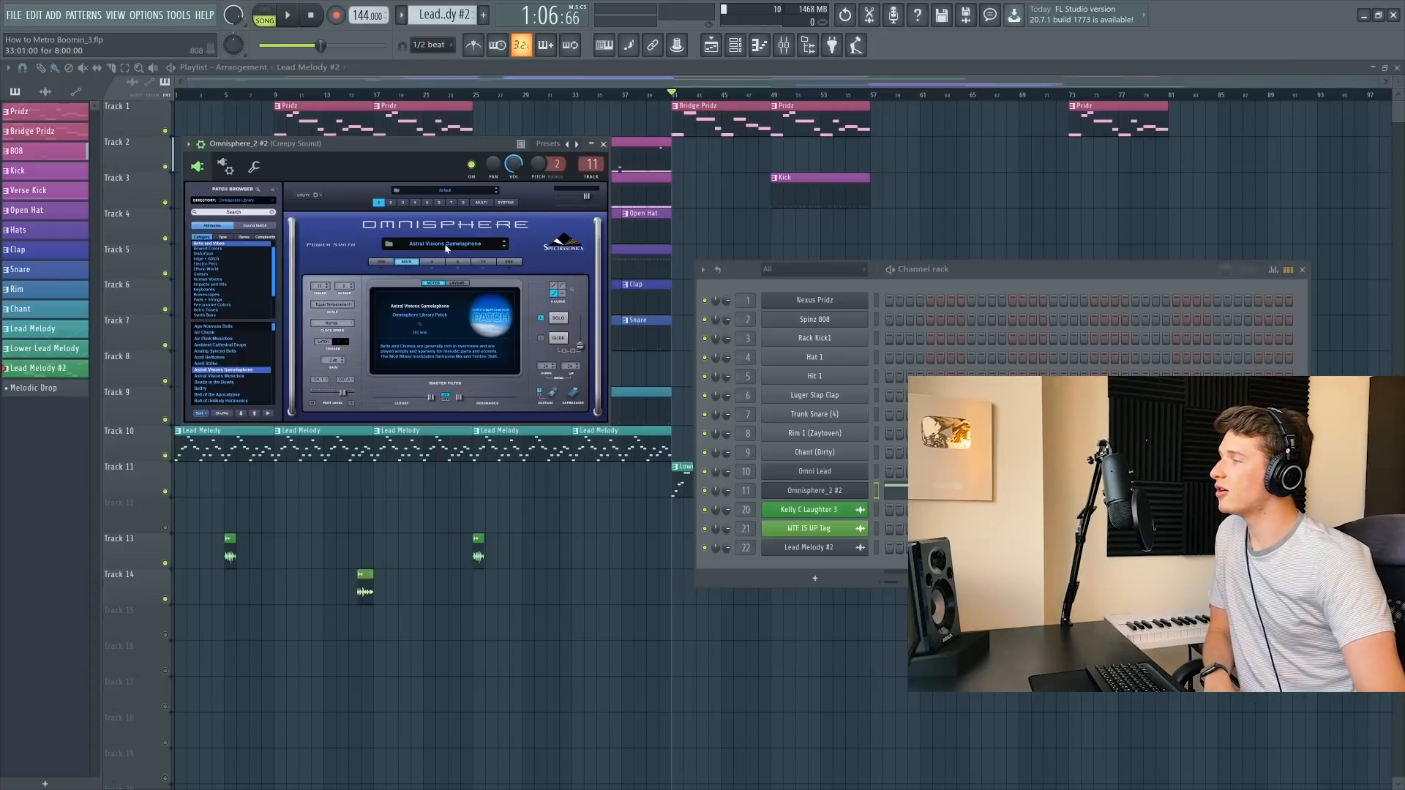
Inspect the Astral Visions Gamelaphone patch in Omnisphere_2 #2 and play the Lead Melody #2 notes in pattern mode.
left_click(440, 263)
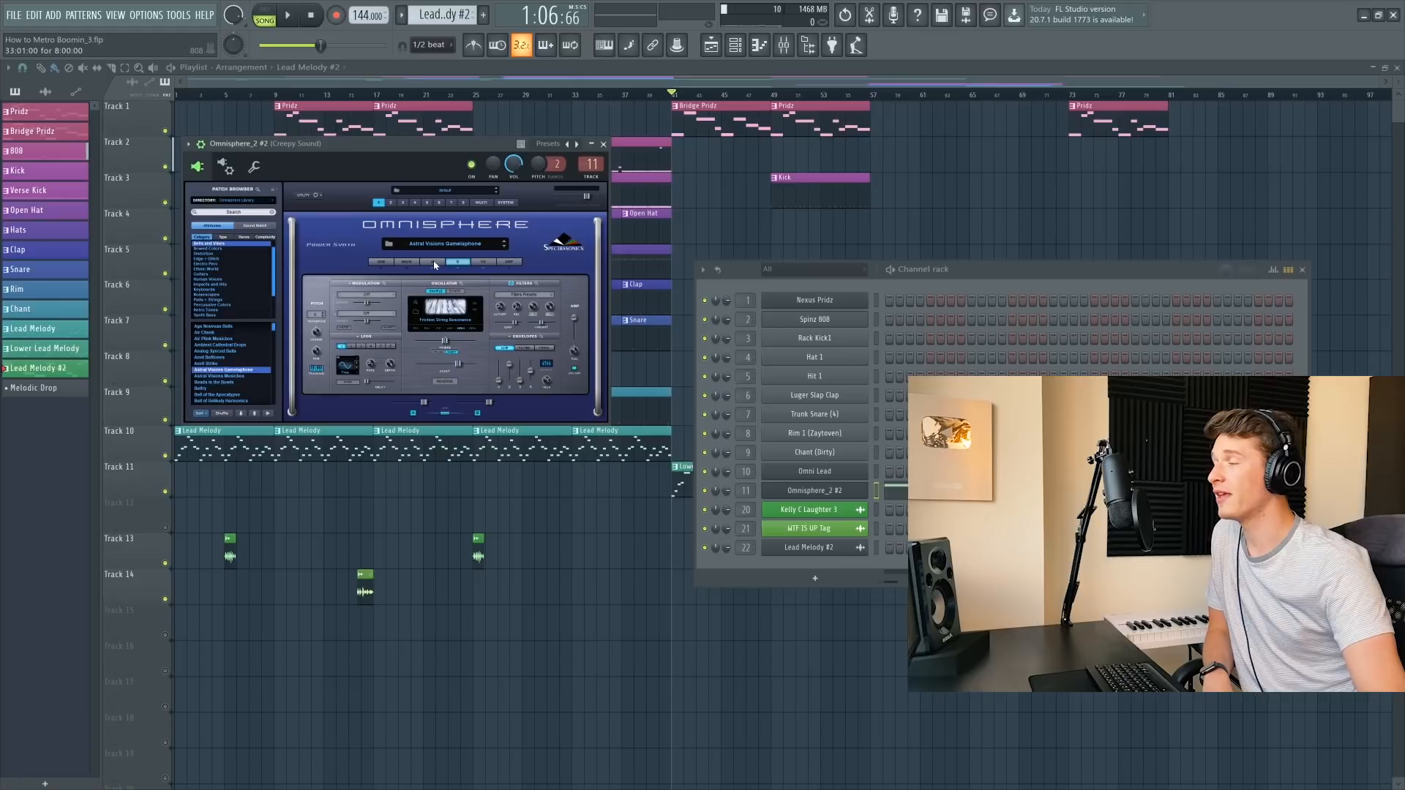
left_click(264, 15)
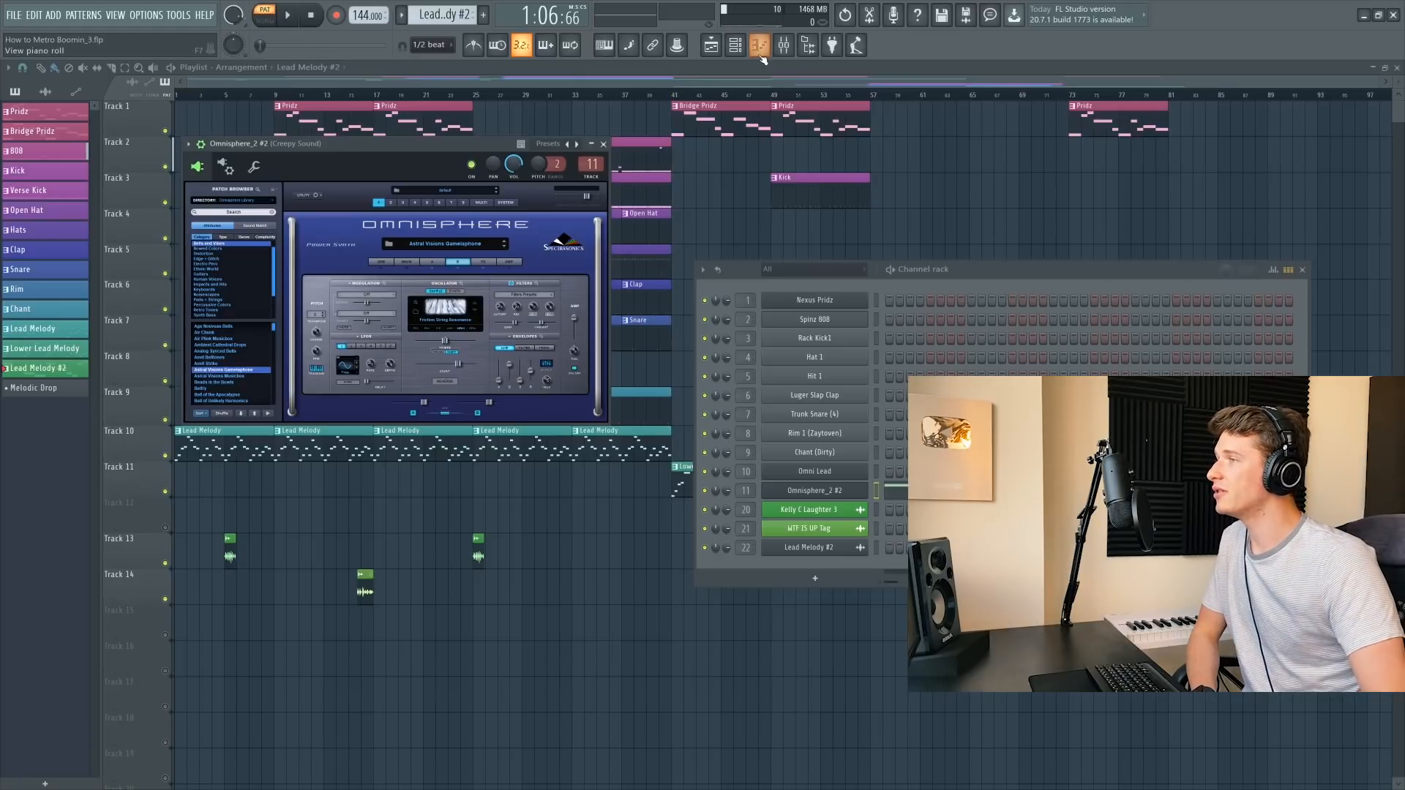
left_click(758, 45)
scroll(502, 172, "up", 3)
scroll(492, 188, "down", 4)
scroll(564, 220, "up", 2)
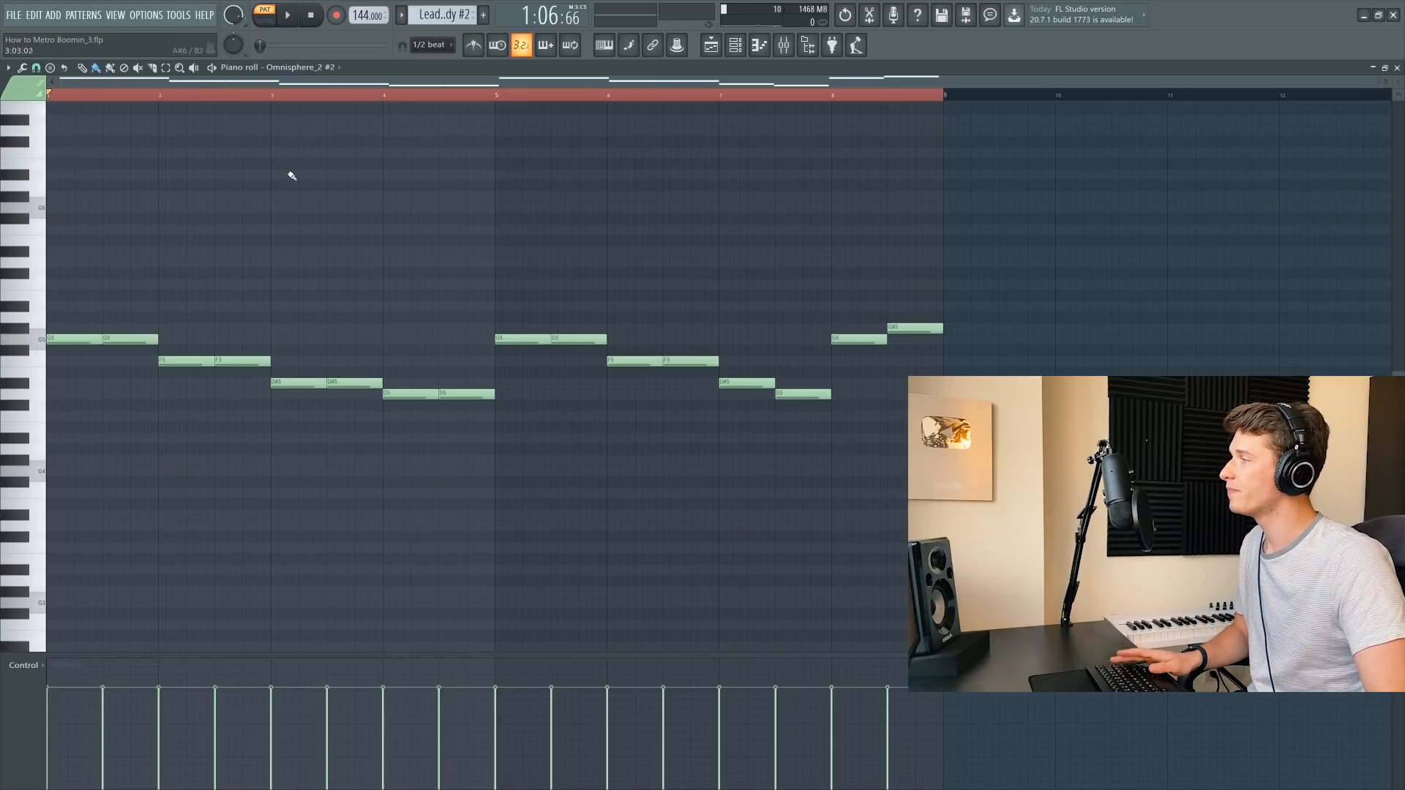
key("space")
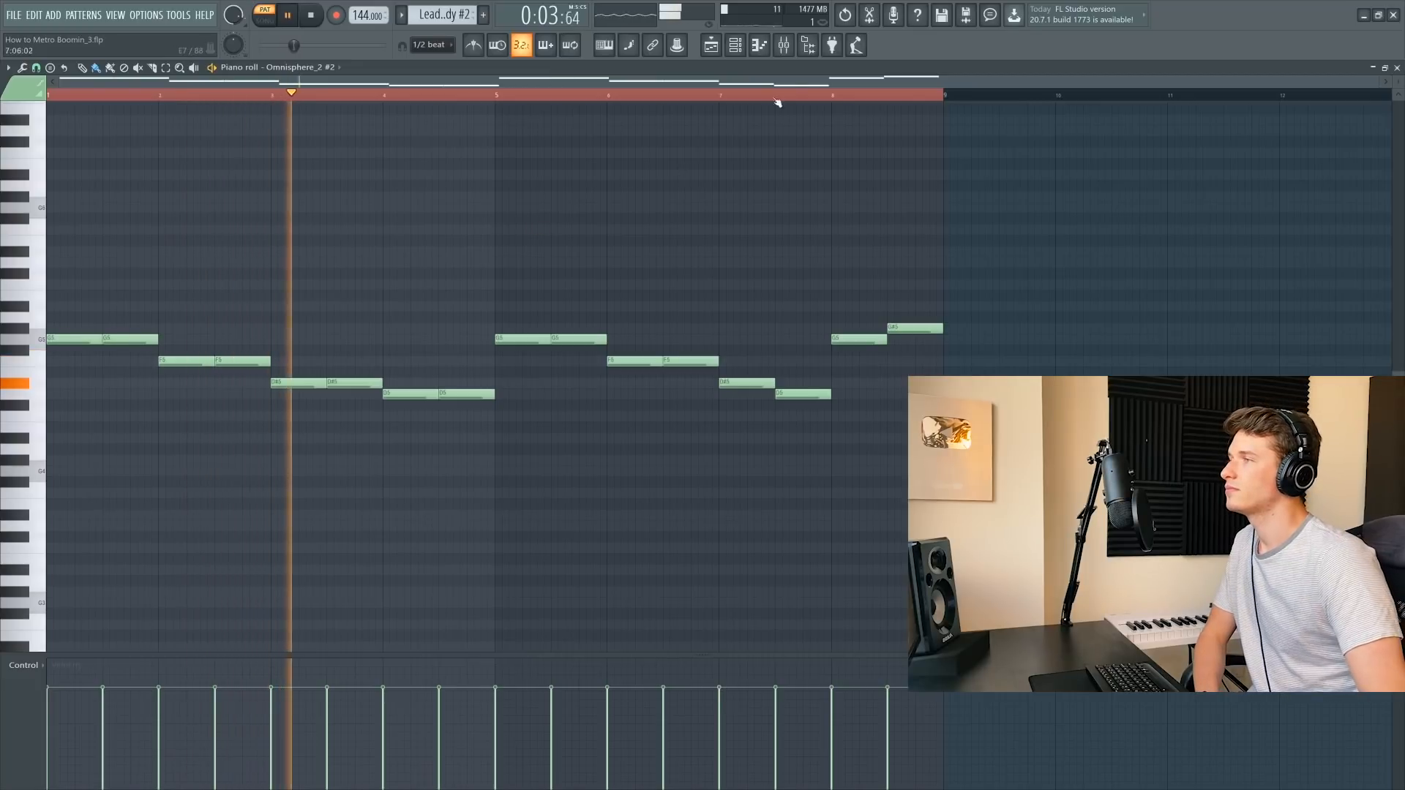
Open and switch on Fruity Reeverb 2 on the Creepy Sound mixer track, and open Fruity parametric EQ 2.
key("F9")
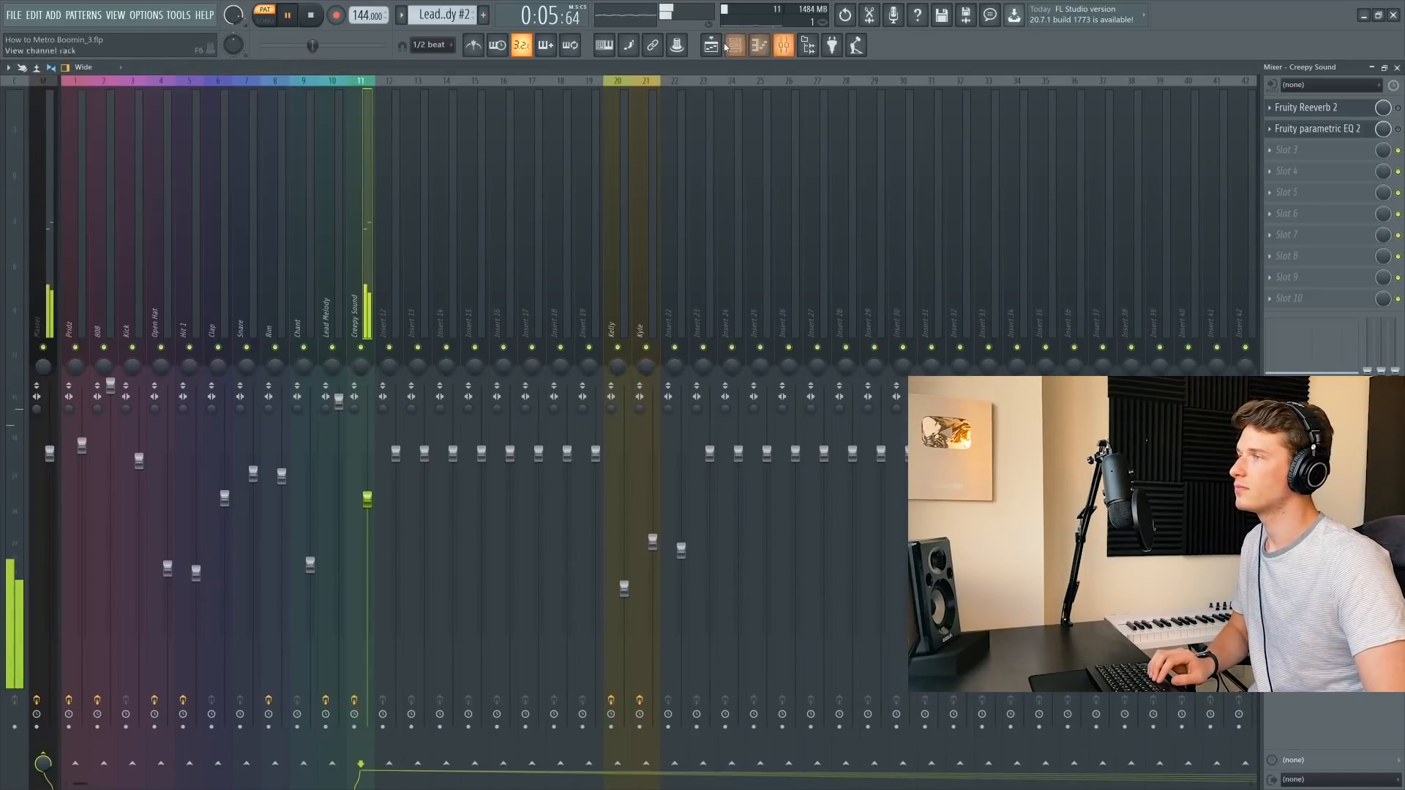
left_click(1321, 107)
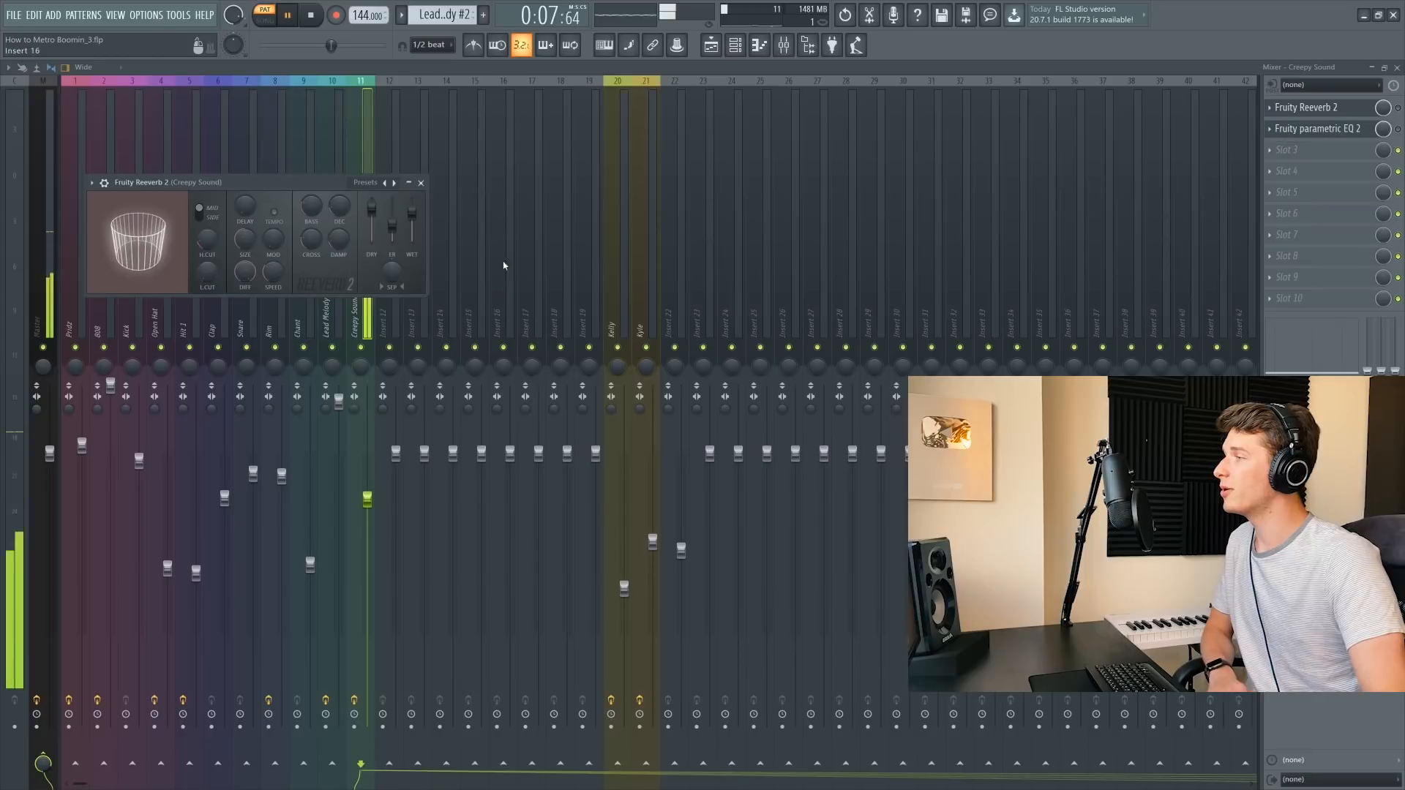
left_click(421, 183)
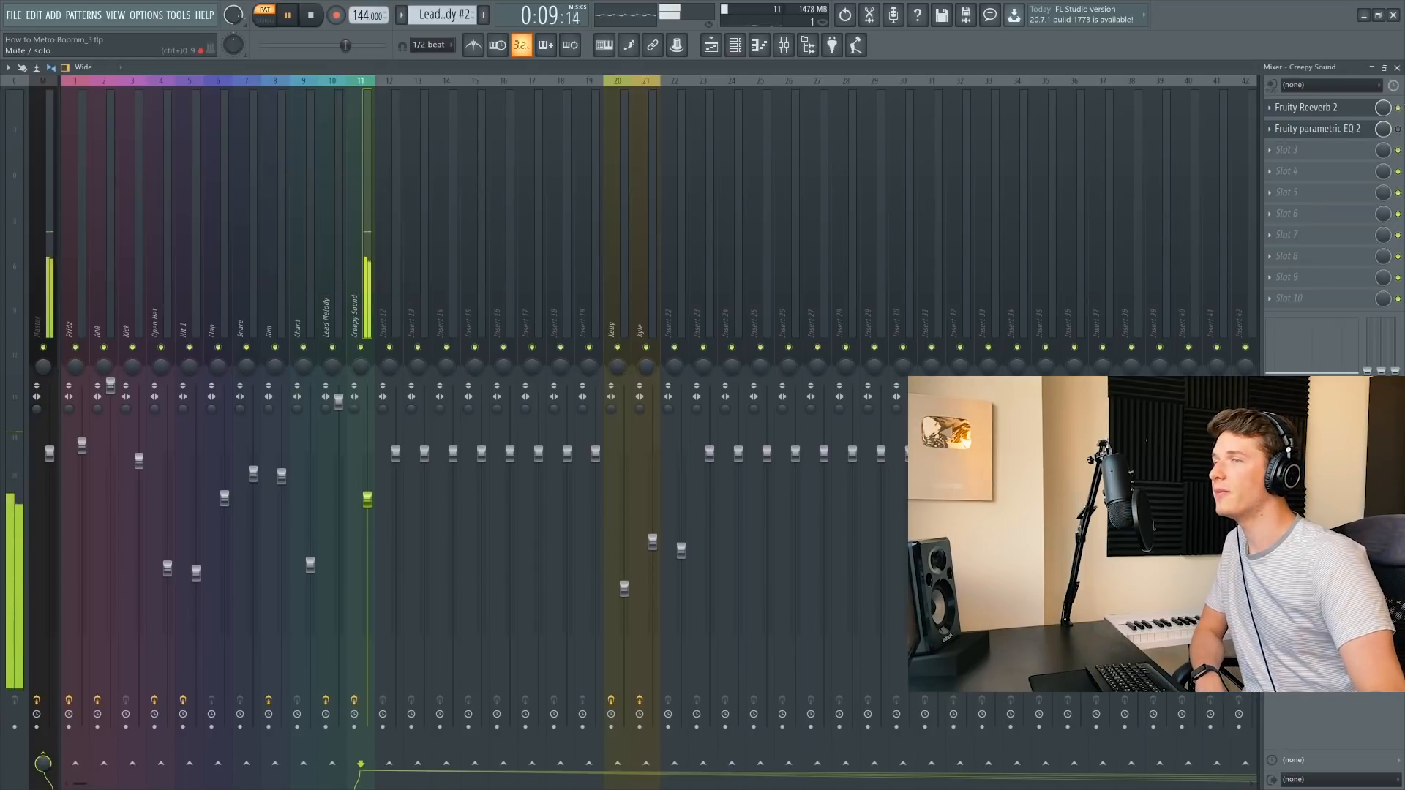
left_click(1334, 132)
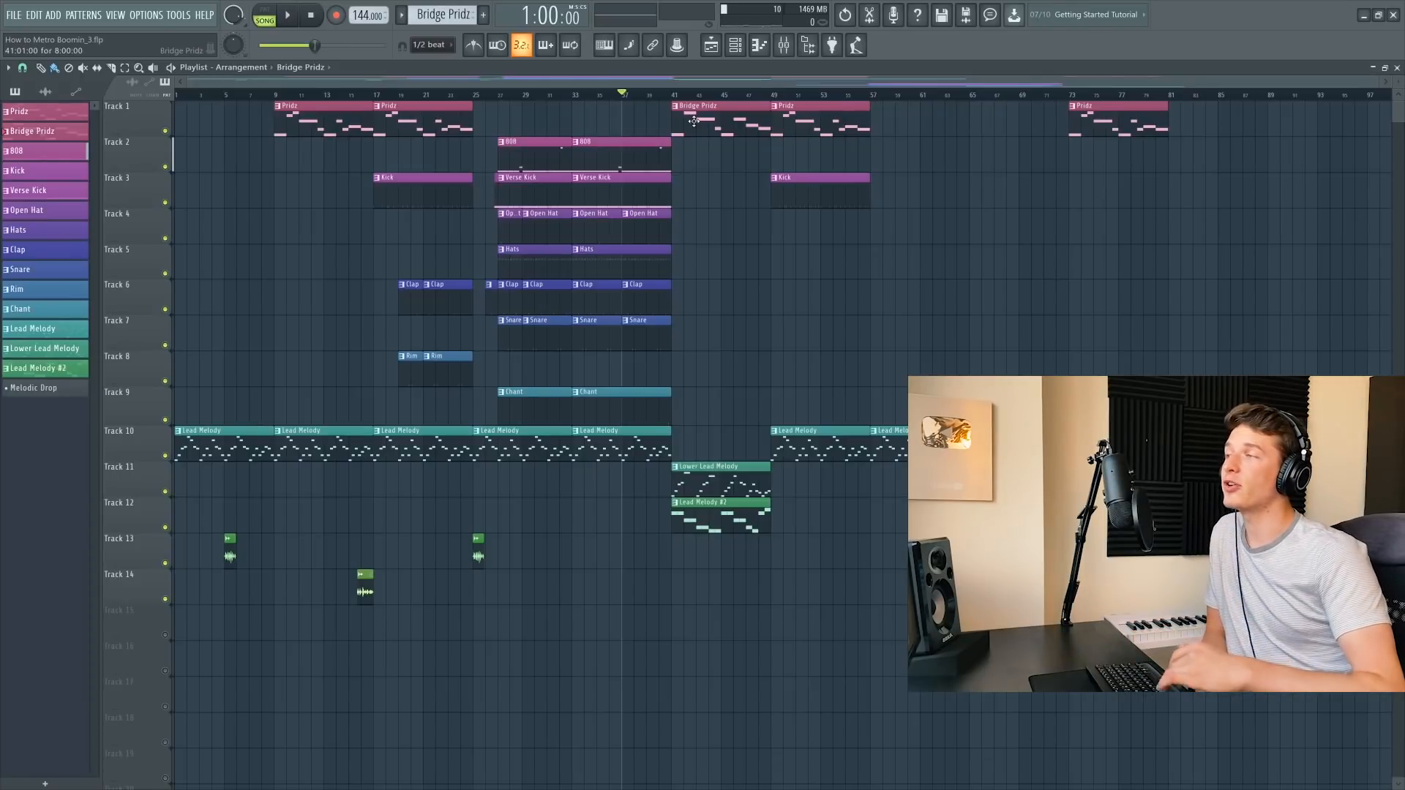
Audition the arrangement in song mode from bar 37 with the Lead Melody #2 clip on track 12.
key("space")
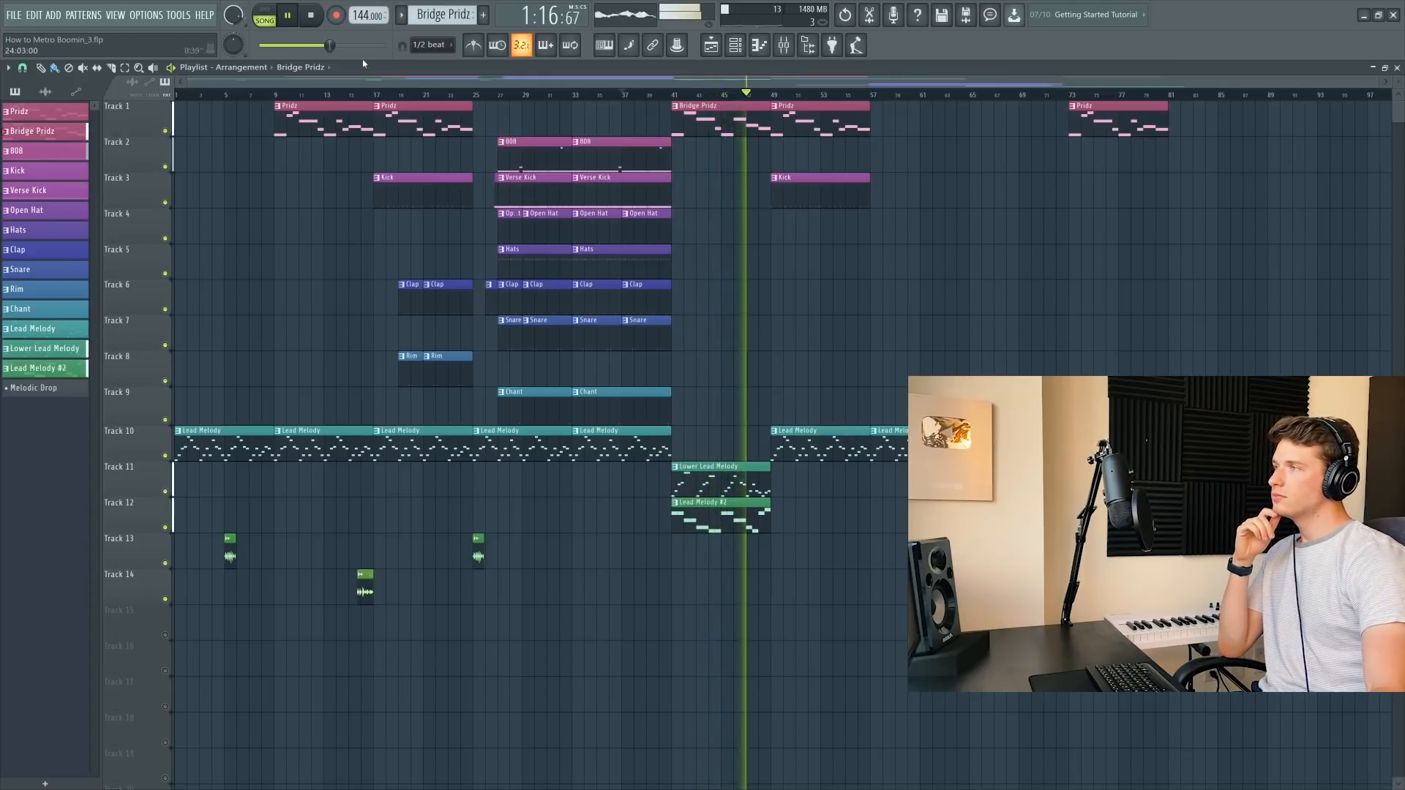
left_click(312, 16)
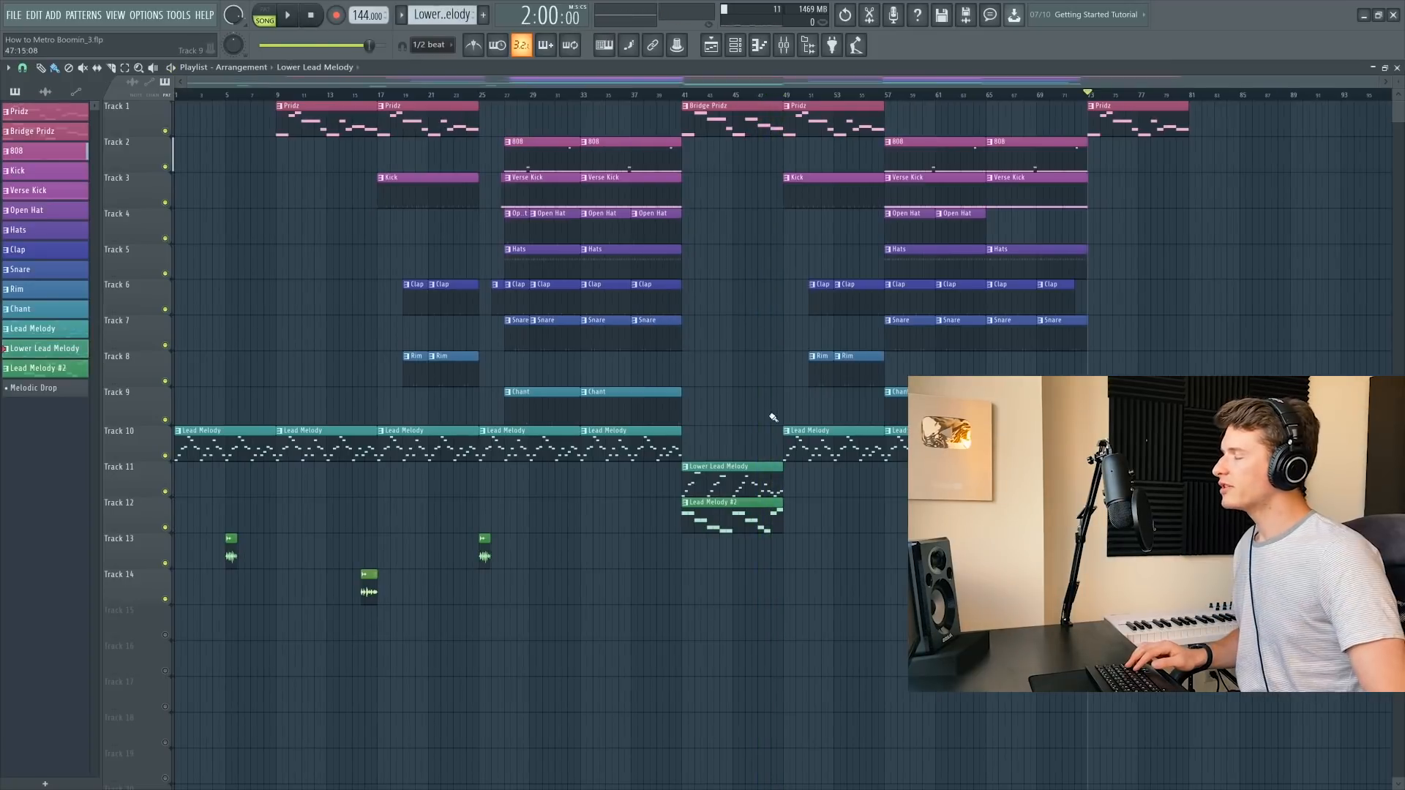
Place a Lead Melody #2 clip on track 12 at bar 73 and play the outro transition from bar 69.
left_click(686, 503)
left_click(724, 503)
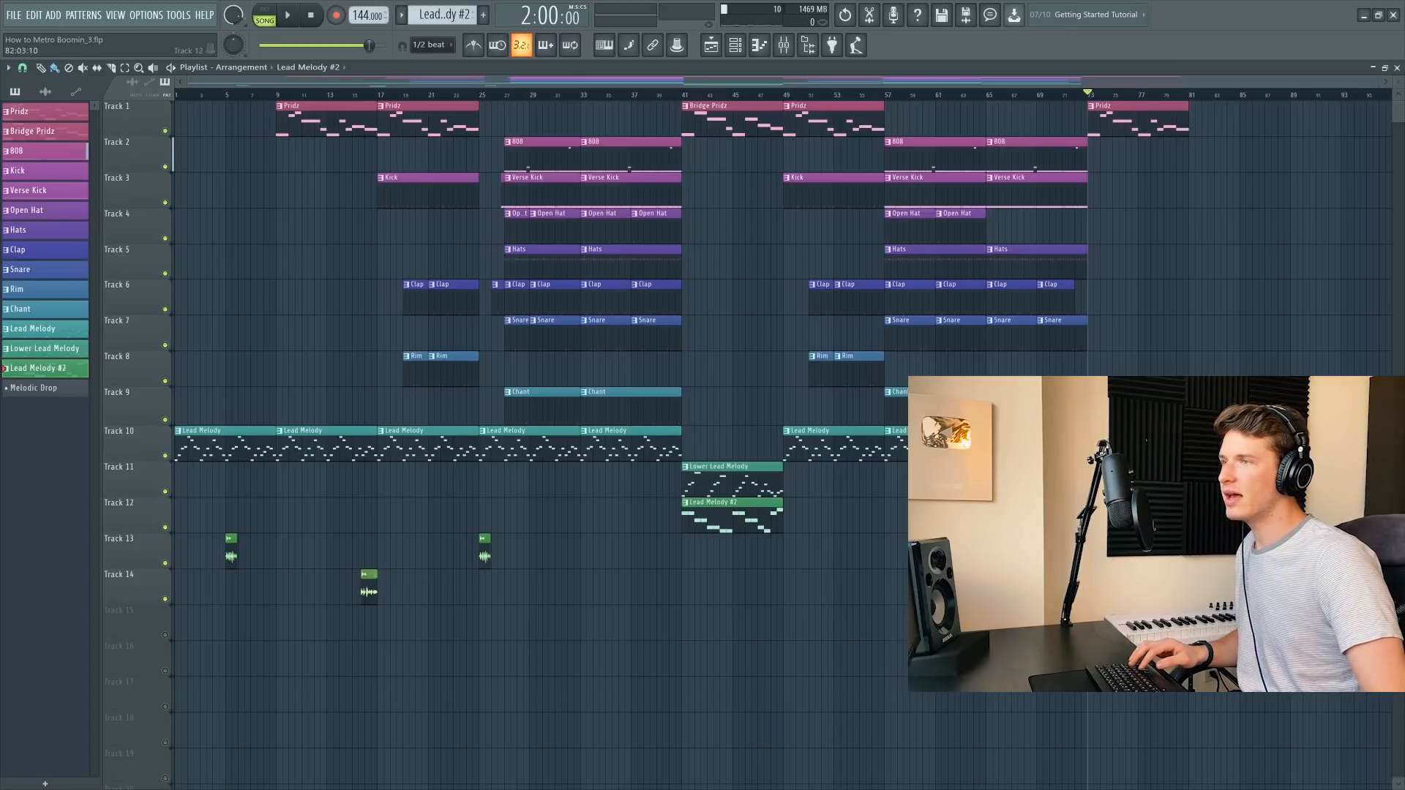
scroll(1218, 512, "up", 5)
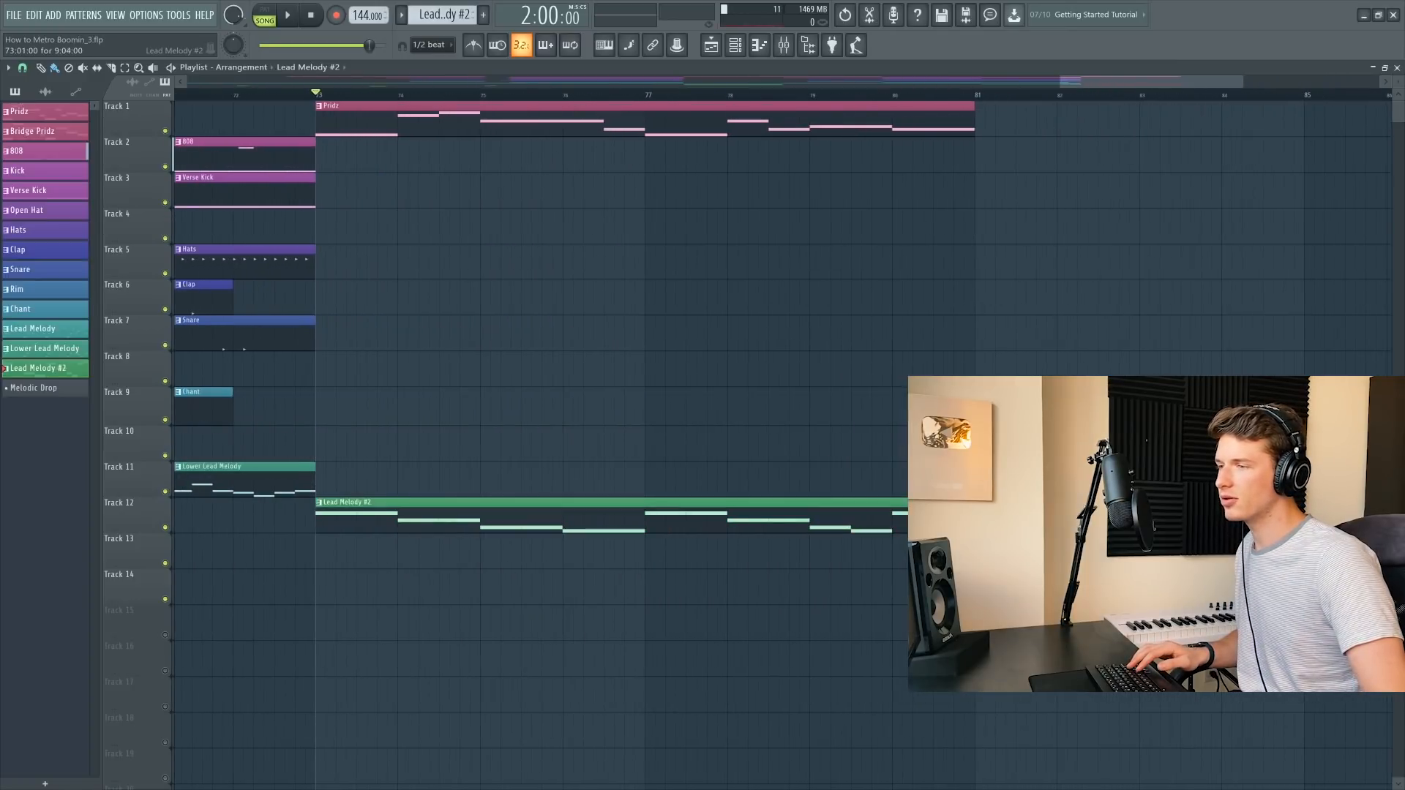
scroll(1070, 107, "down", 5)
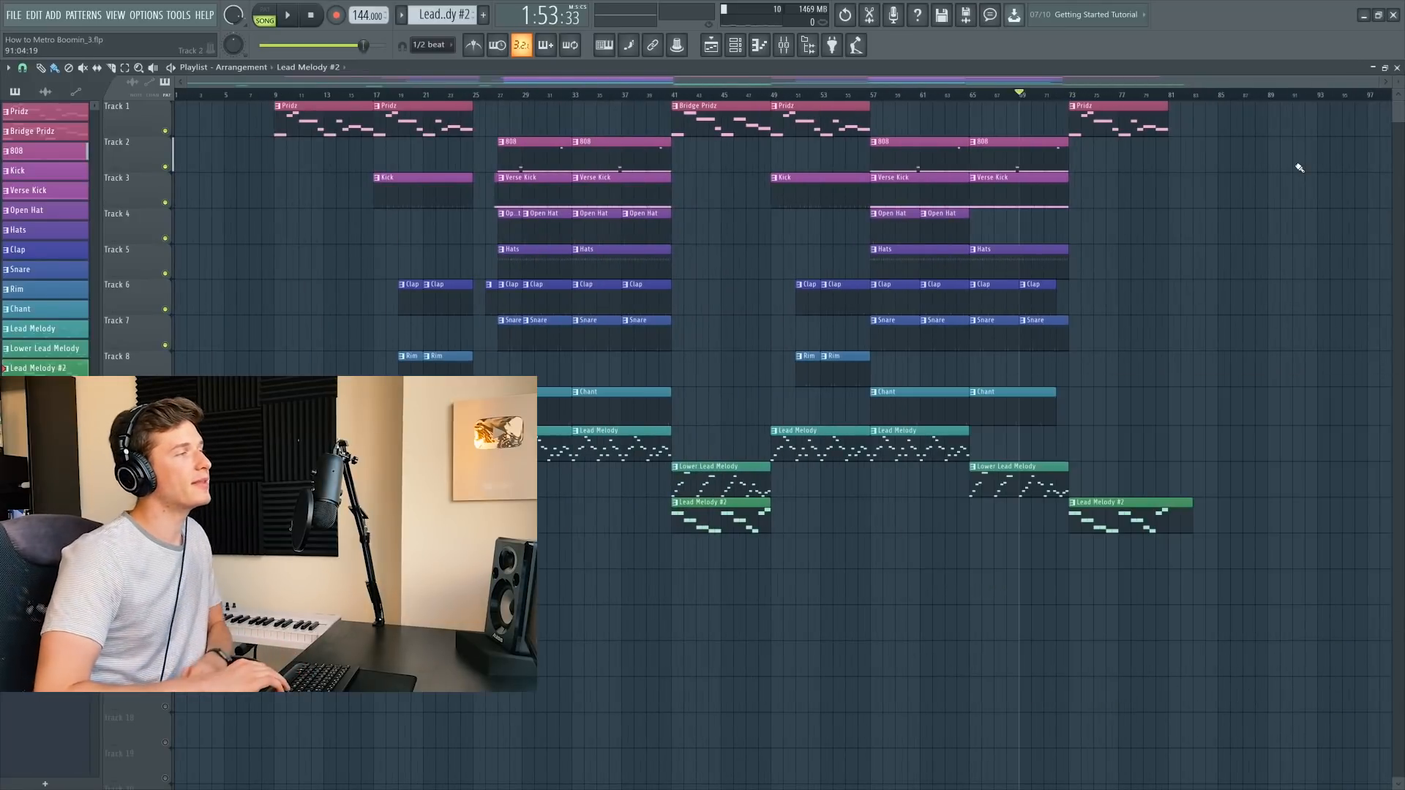
key("space")
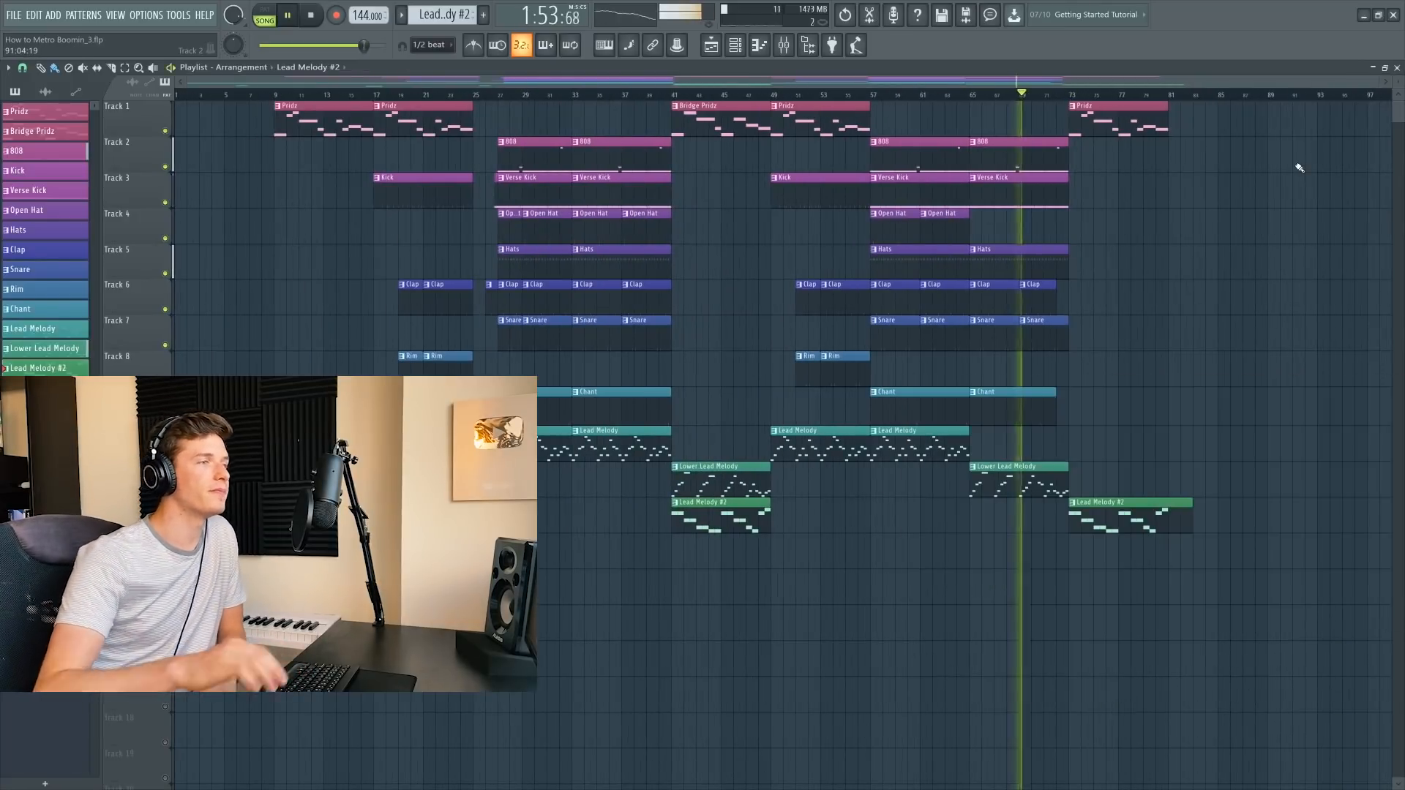